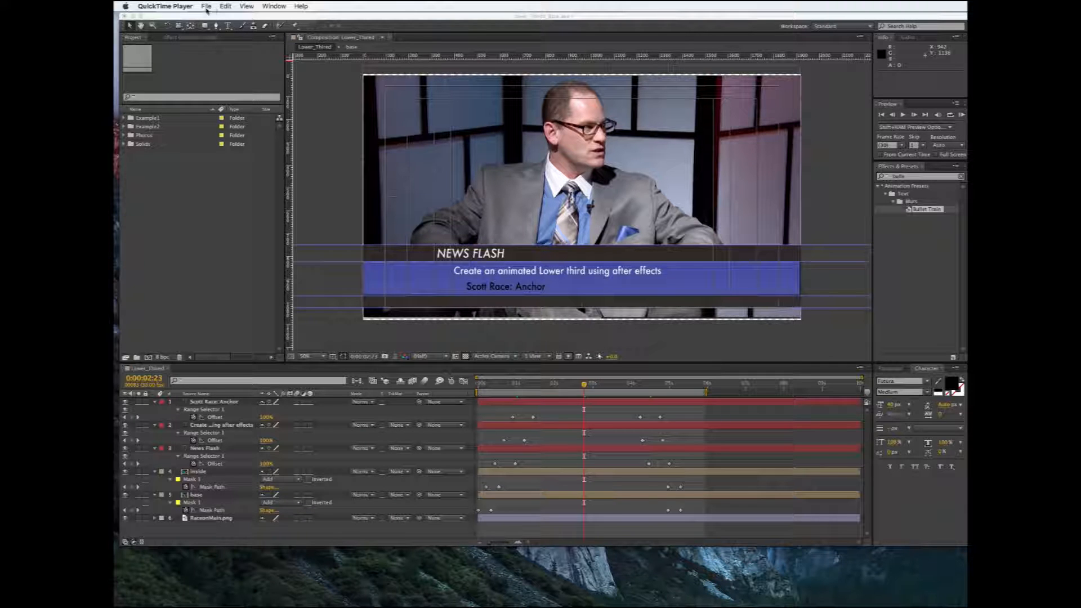
# Bring After Effects forward from the finished lower-third example and open the Composition menu
pyautogui.click(247, 21)
pyautogui.click(242, 7)
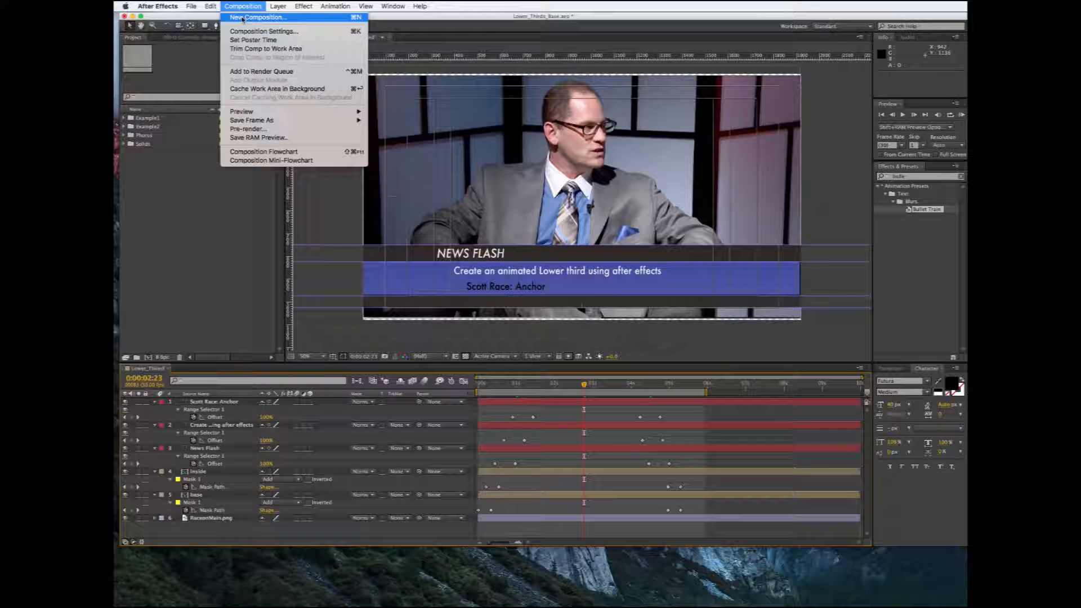
# Create a new 1920×1080, 30 fps, 10-second composition named Base
pyautogui.click(243, 17)
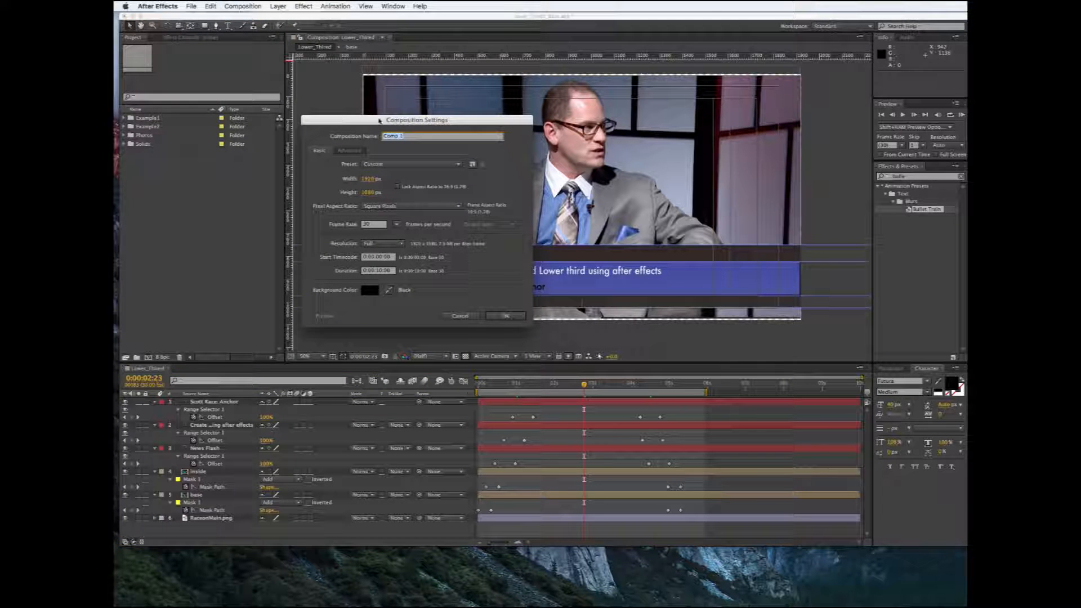
pyautogui.moveTo(373, 120); pyautogui.dragTo(544, 100)
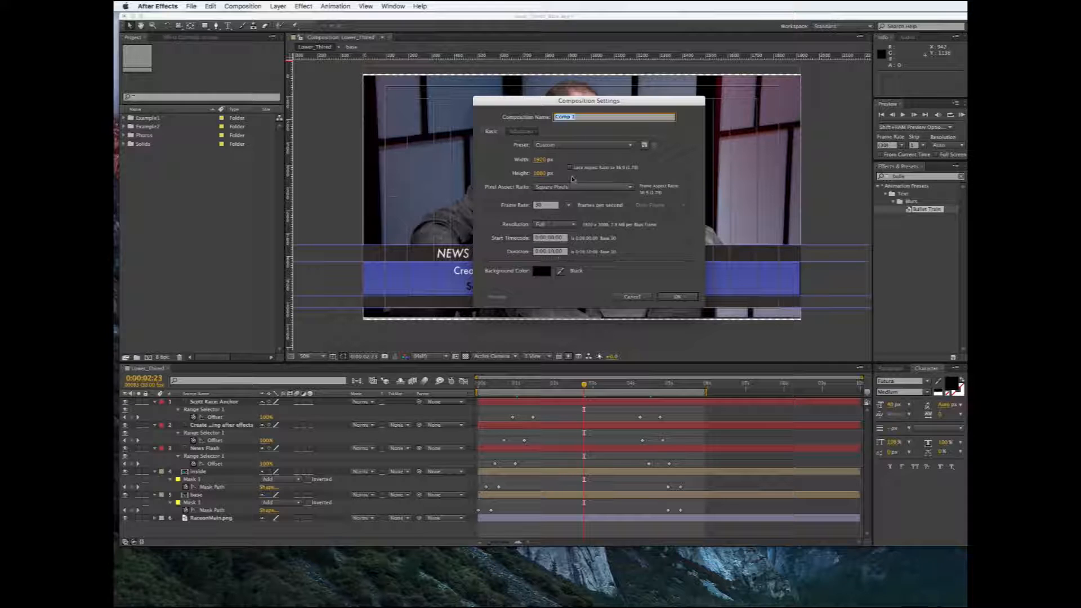
pyautogui.moveTo(581, 117); pyautogui.dragTo(548, 115)
pyautogui.write('Base')
pyautogui.click(679, 297)
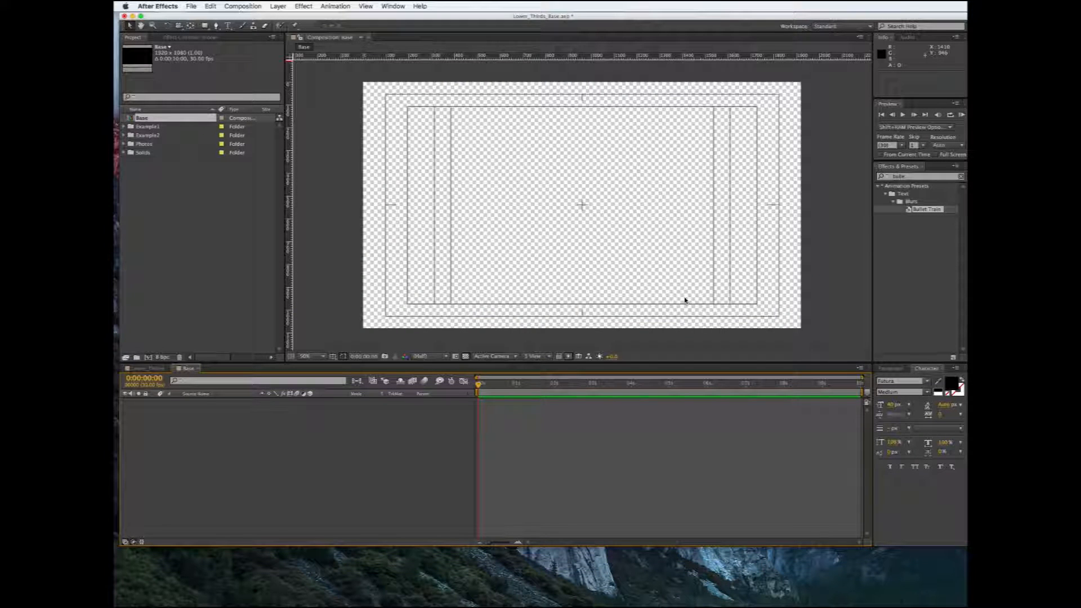
# Set the viewer magnification to Fit up to 100%
pyautogui.scroll(-6, 583, 273)
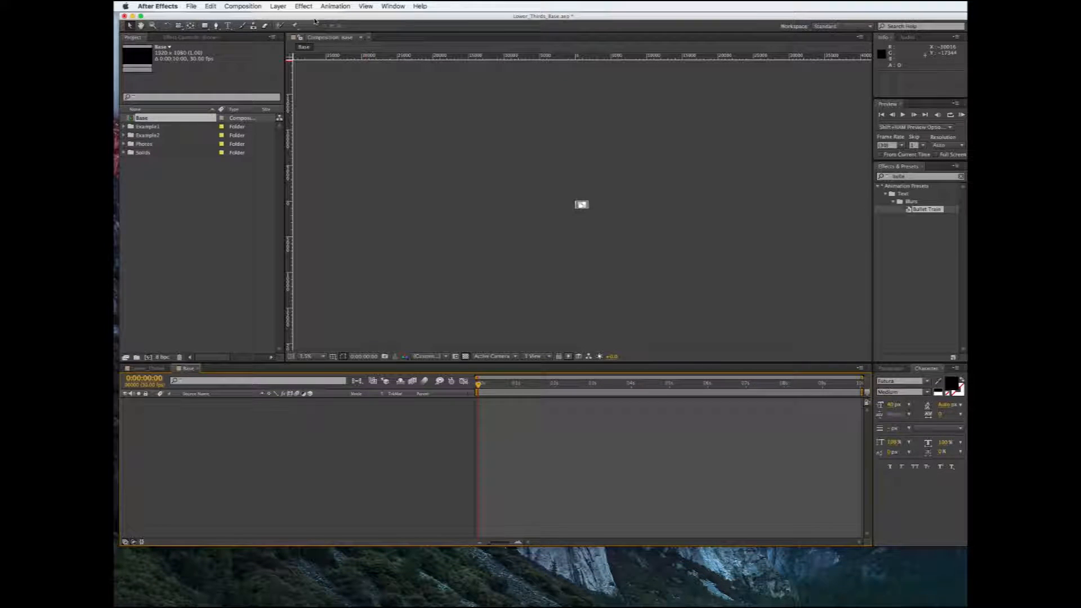
pyautogui.click(319, 359)
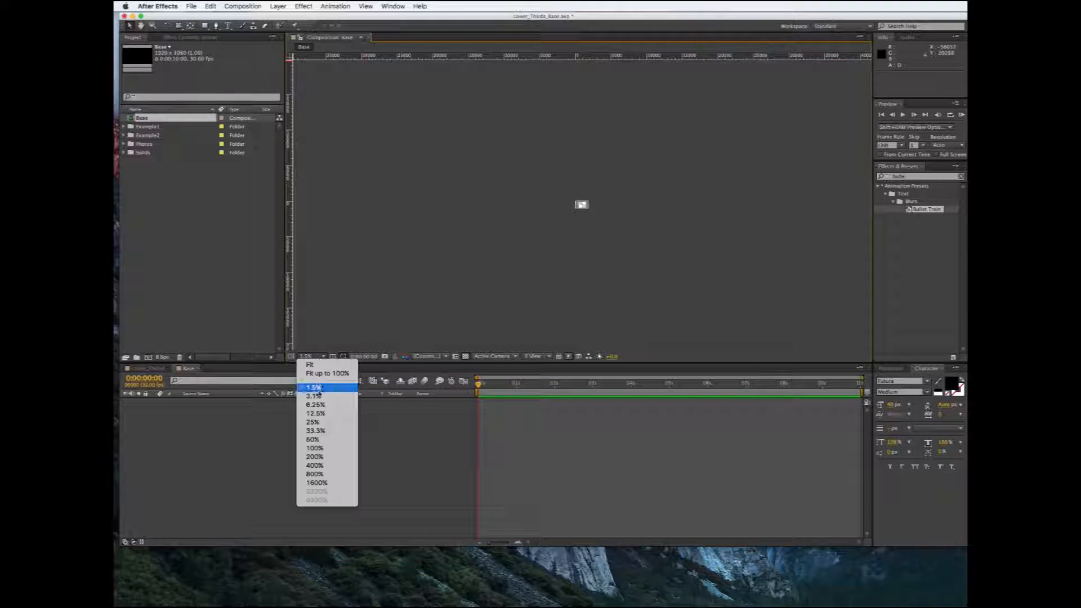
pyautogui.click(322, 375)
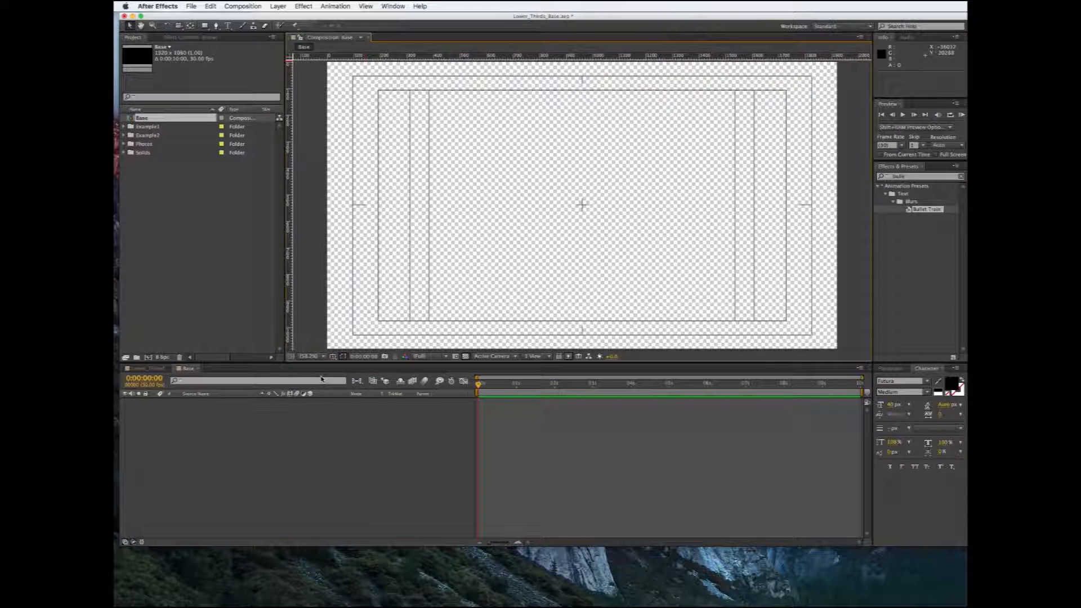
# Add a white, composition-sized 1920×1080 solid layer named Base
pyautogui.click(279, 6)
pyautogui.moveTo(295, 18)
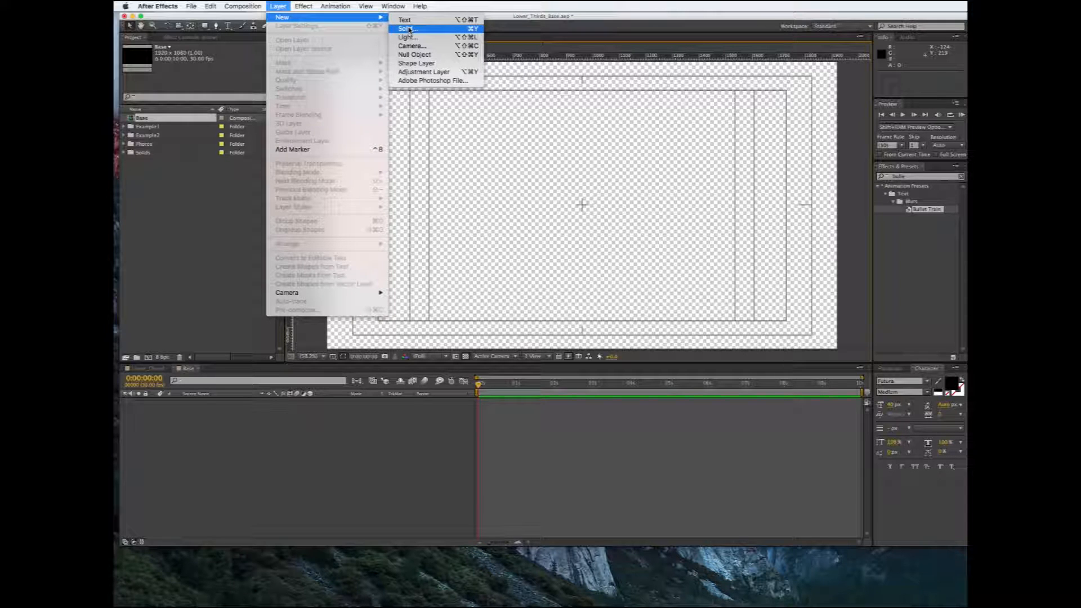
pyautogui.click(442, 30)
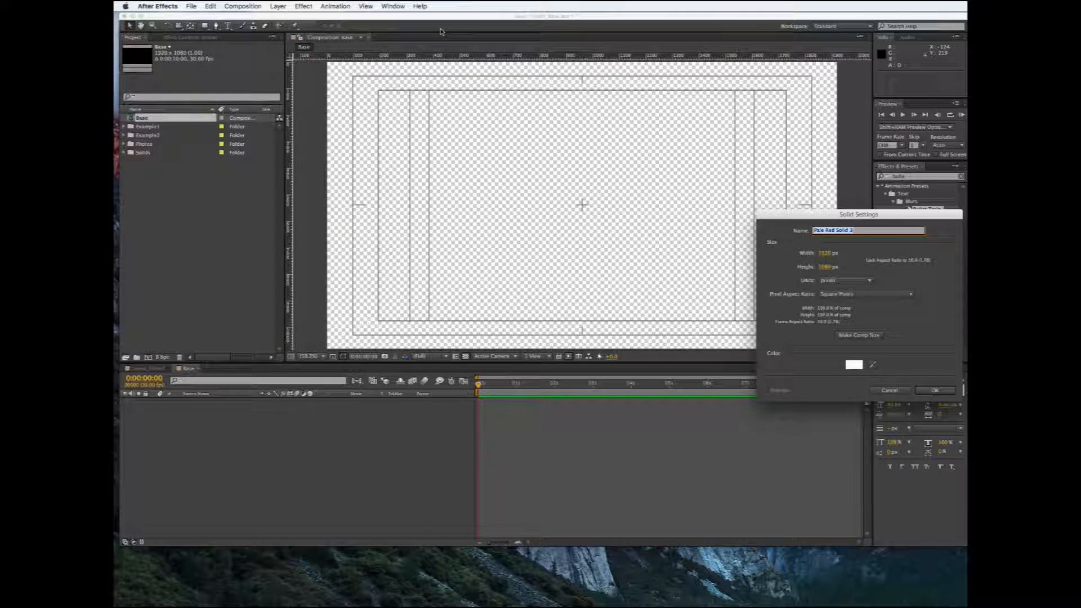
pyautogui.click(851, 337)
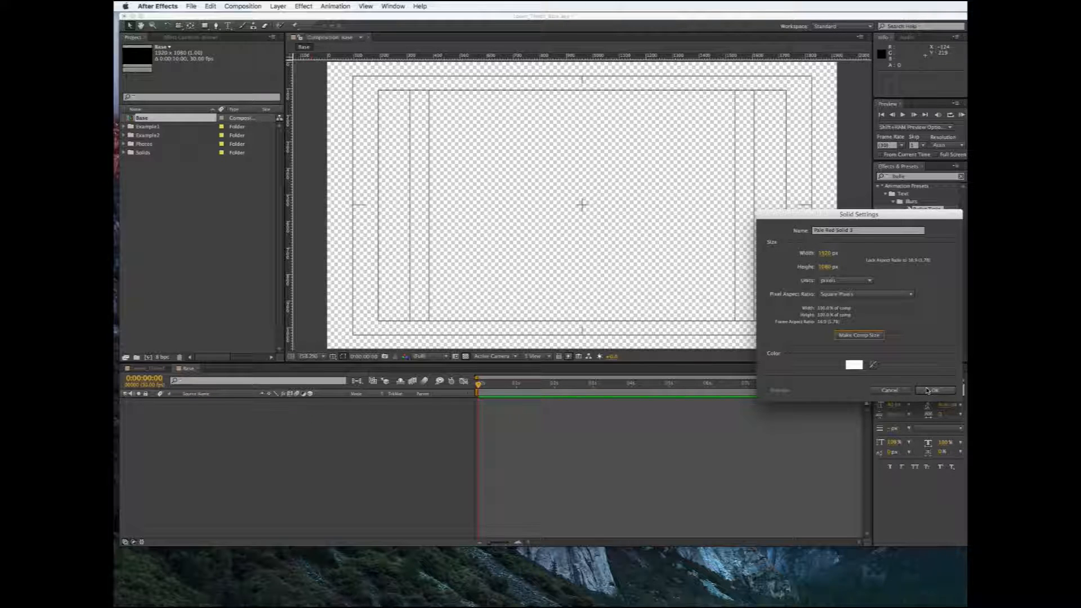
pyautogui.click(864, 231)
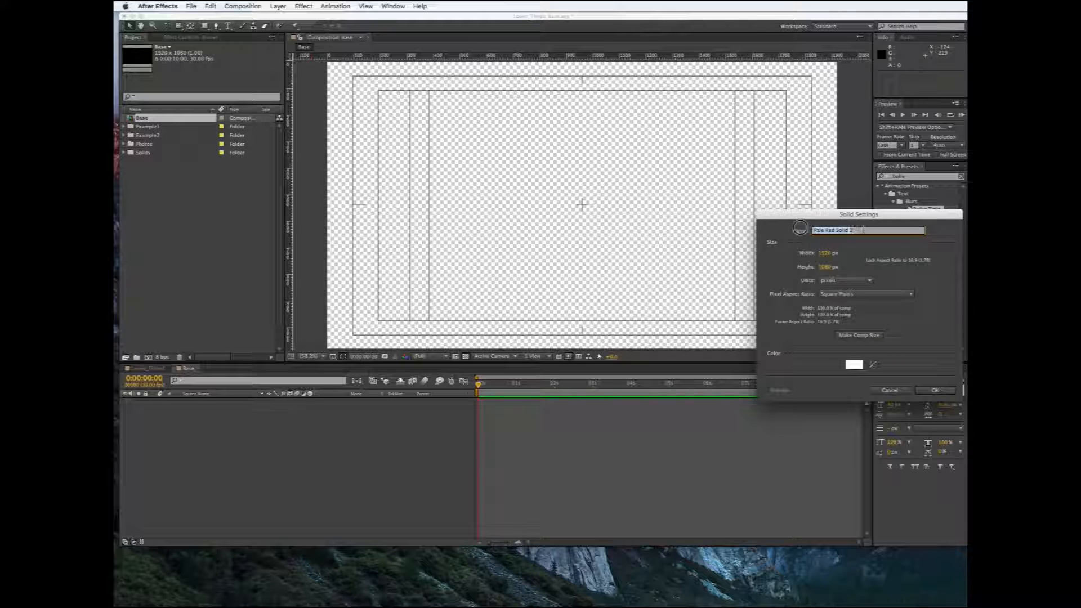
pyautogui.write('Base')
pyautogui.click(935, 391)
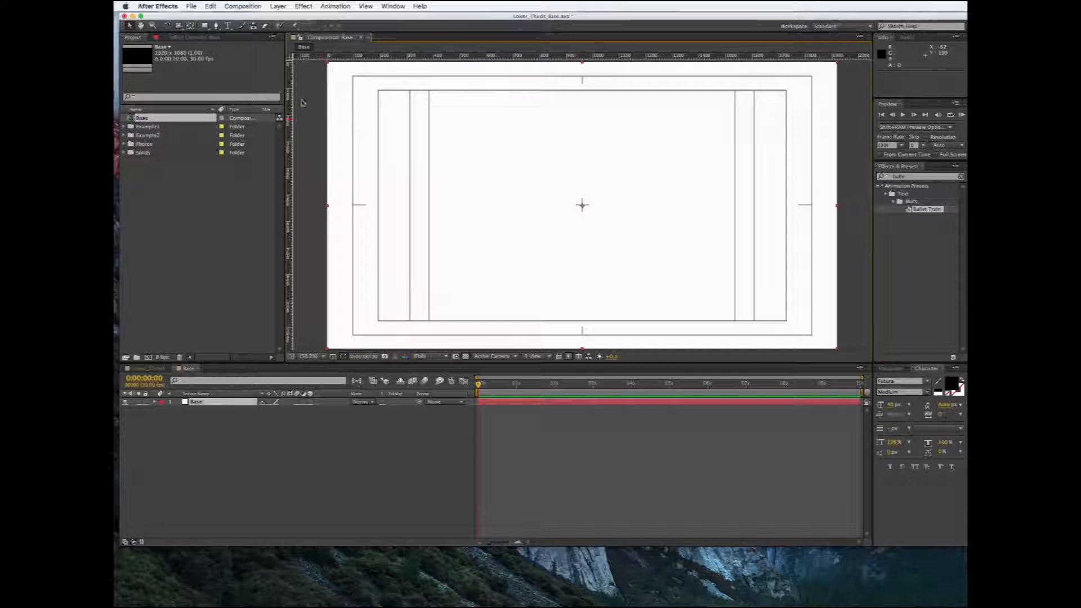
# Review the Window, View and grid/guide options, then drag a horizontal guide to about 551
pyautogui.click(206, 26)
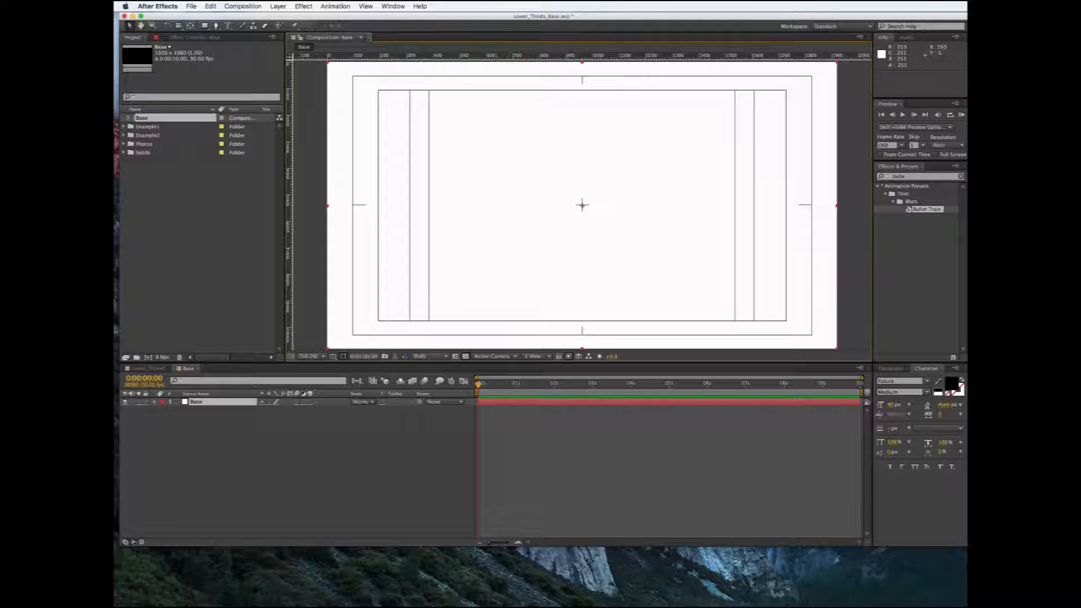
pyautogui.click(396, 7)
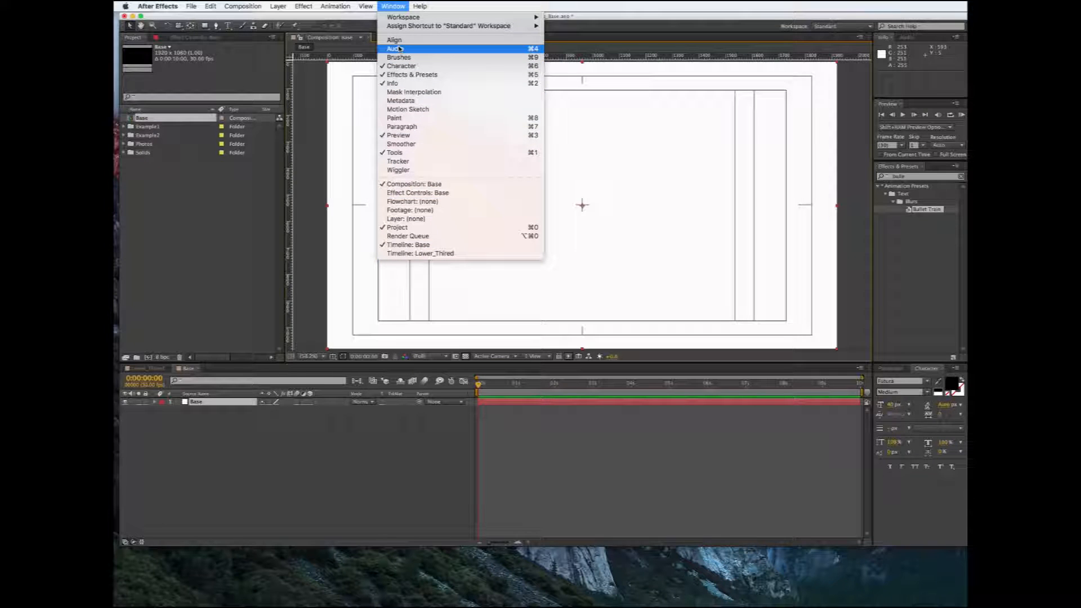
pyautogui.moveTo(367, 7)
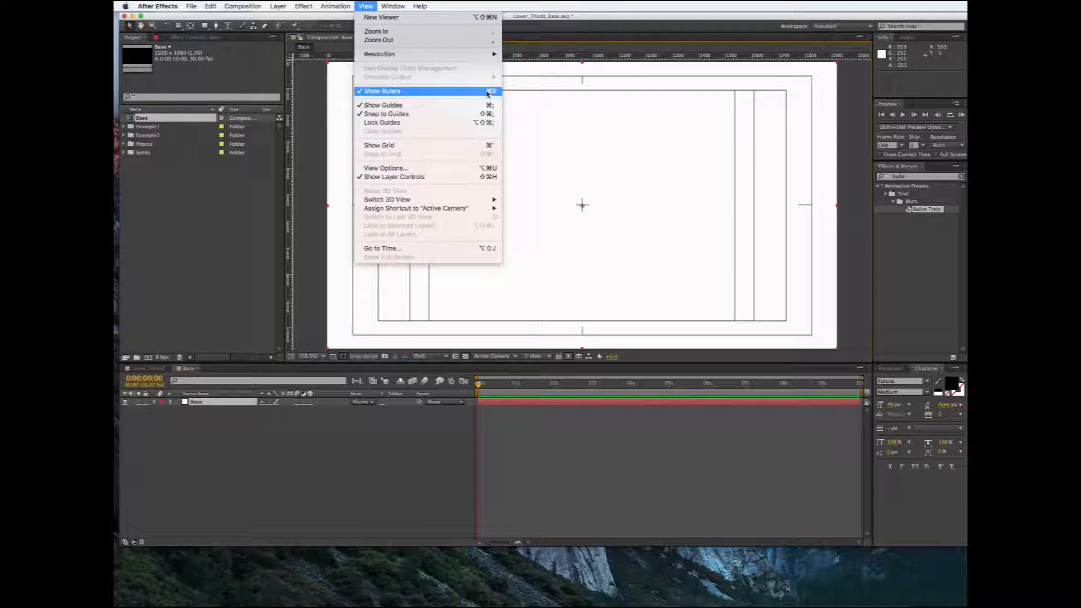
pyautogui.click(550, 18)
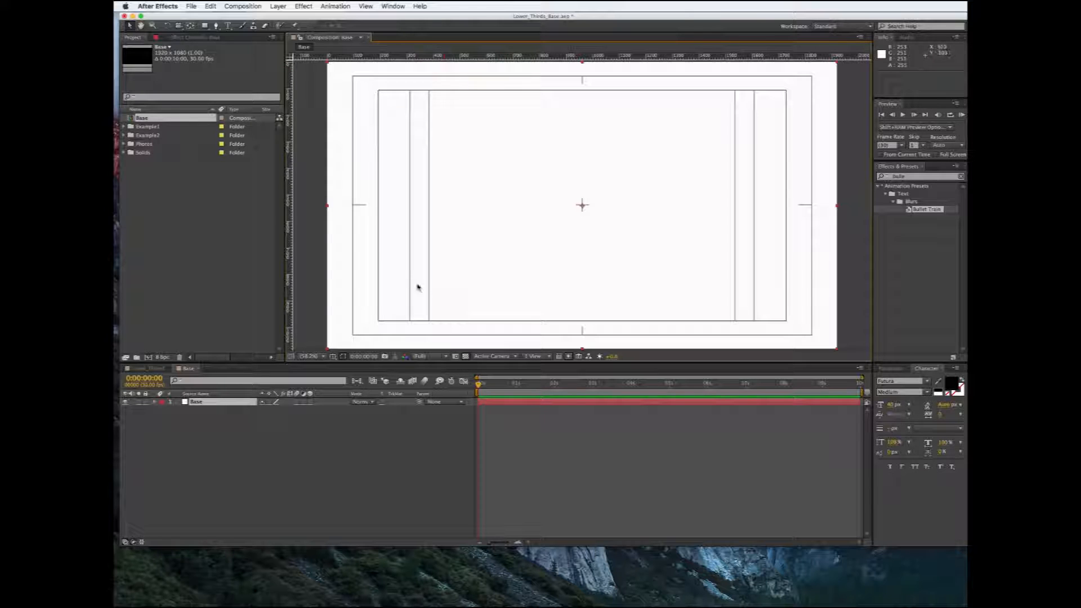
pyautogui.click(333, 357)
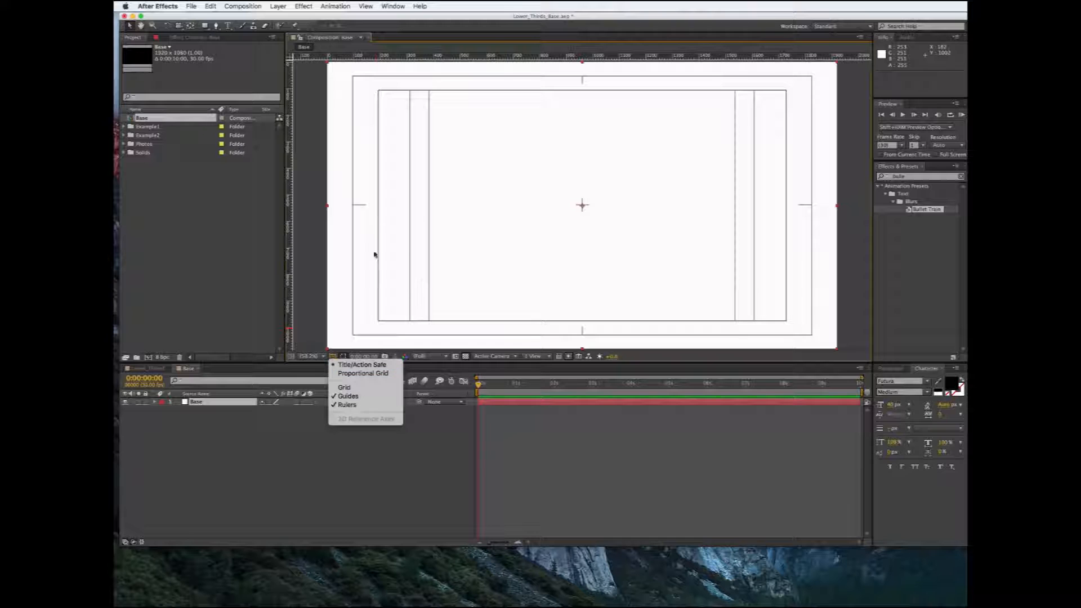
pyautogui.click(449, 270)
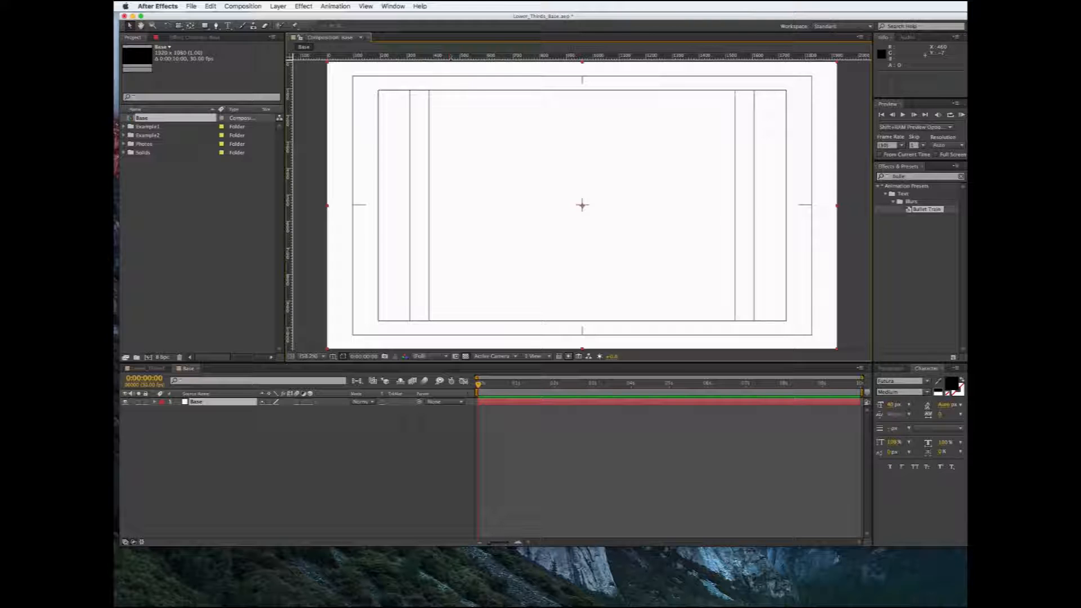
pyautogui.moveTo(451, 56); pyautogui.dragTo(448, 209)
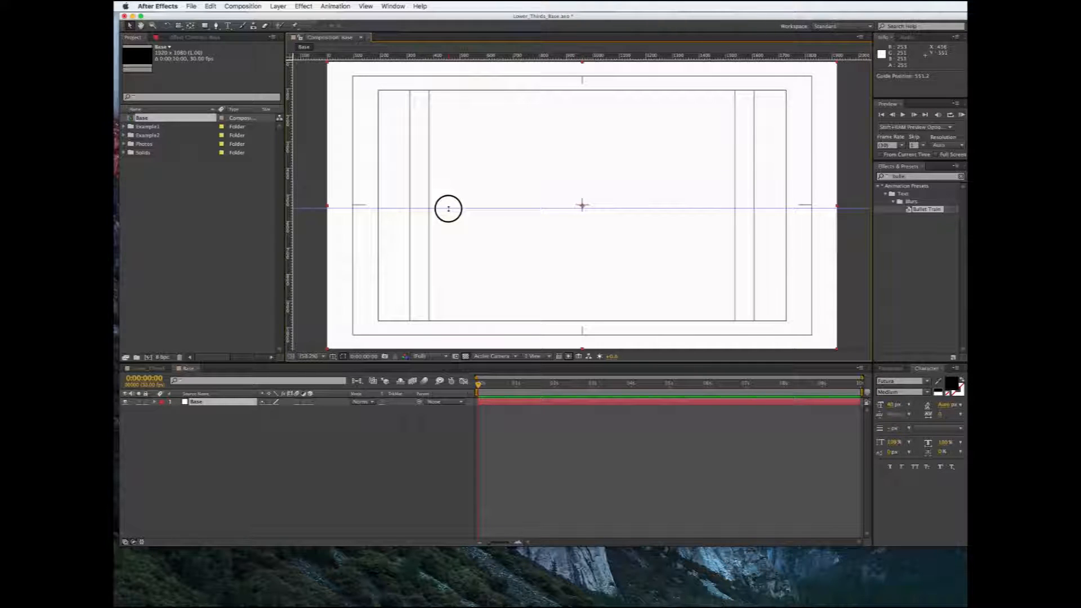
# Move the guide to about 749, add a lower guide, and mask Base to a bar between them
pyautogui.moveTo(448, 209); pyautogui.dragTo(445, 256)
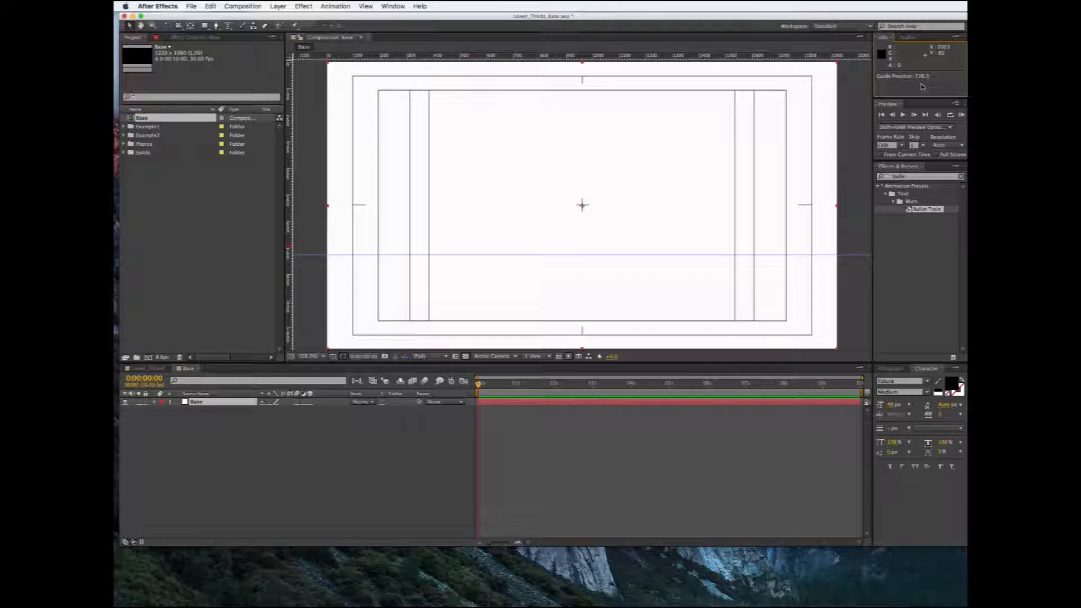
pyautogui.moveTo(382, 255); pyautogui.dragTo(382, 260)
pyautogui.moveTo(382, 259); pyautogui.dragTo(380, 261)
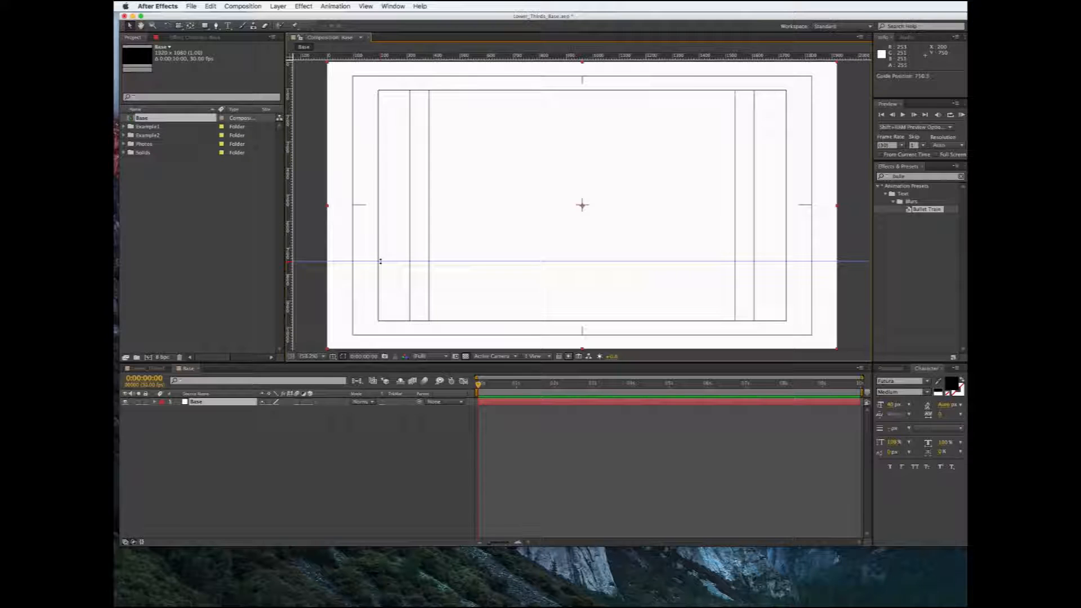
pyautogui.moveTo(413, 60); pyautogui.dragTo(394, 335)
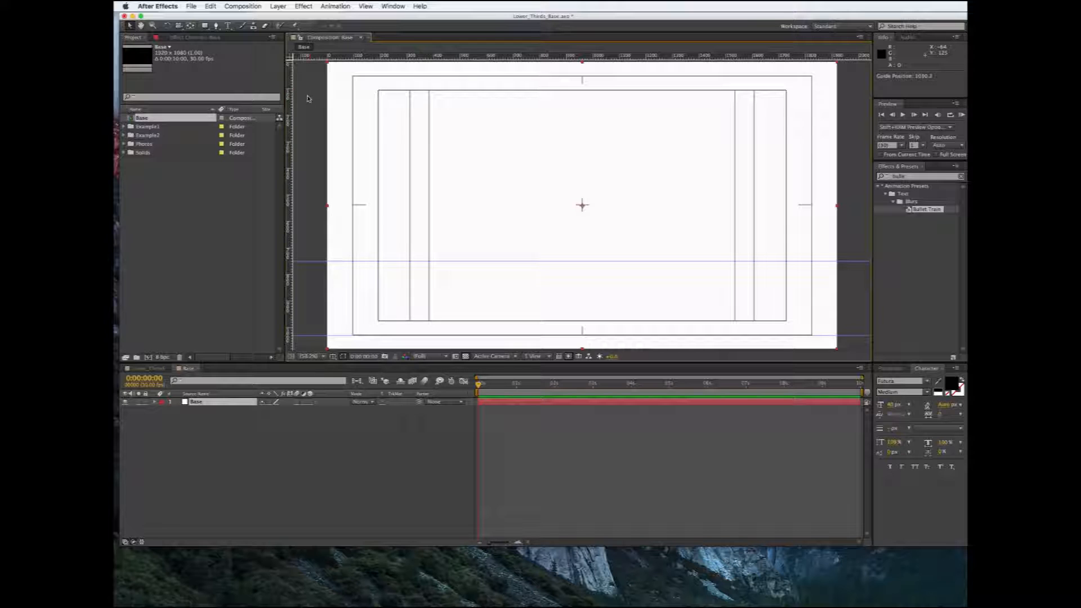
pyautogui.click(204, 26)
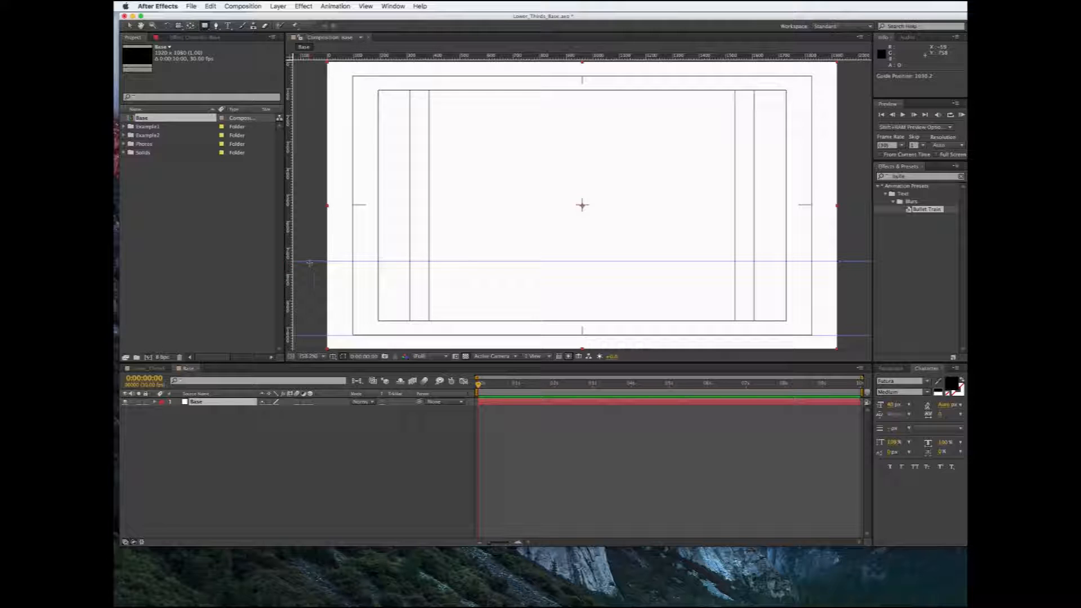
pyautogui.moveTo(309, 262); pyautogui.dragTo(864, 335)
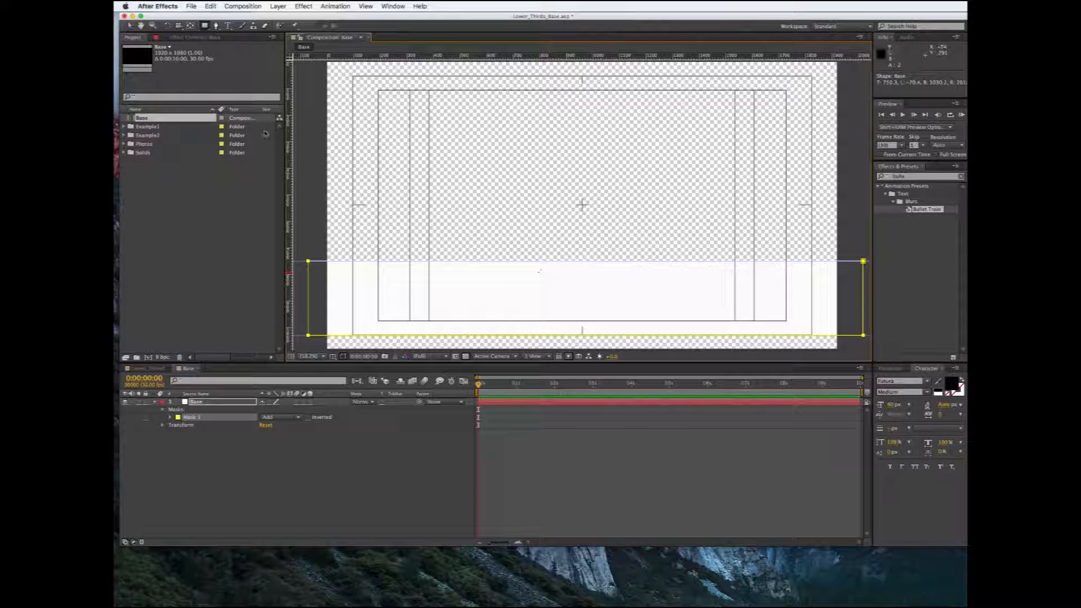
# Return to the Selection tool and search Effects & Presets for 'ramp'
pyautogui.click(129, 26)
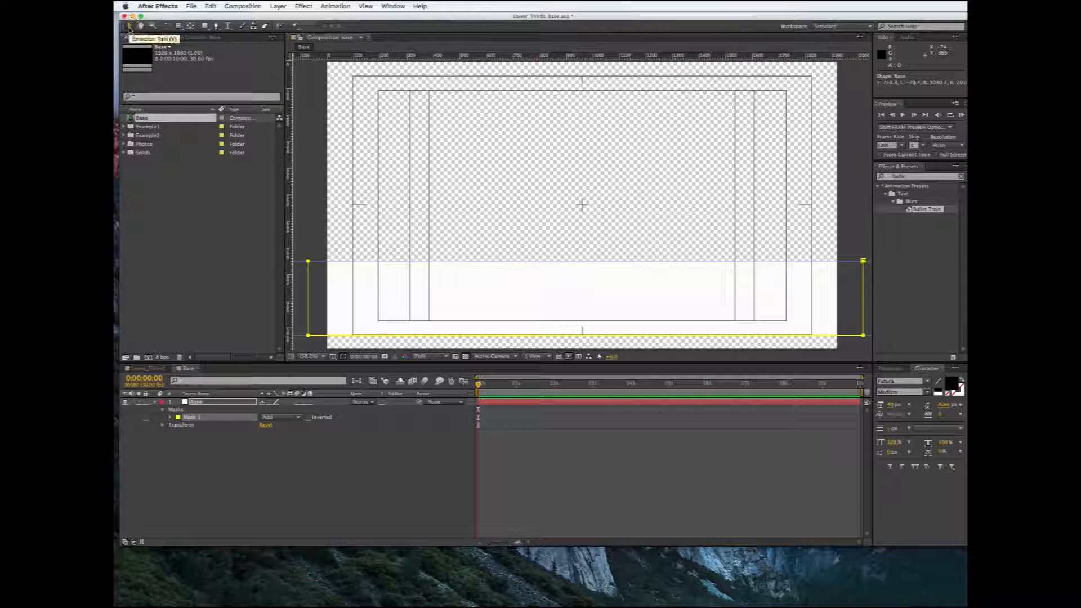
pyautogui.click(905, 176)
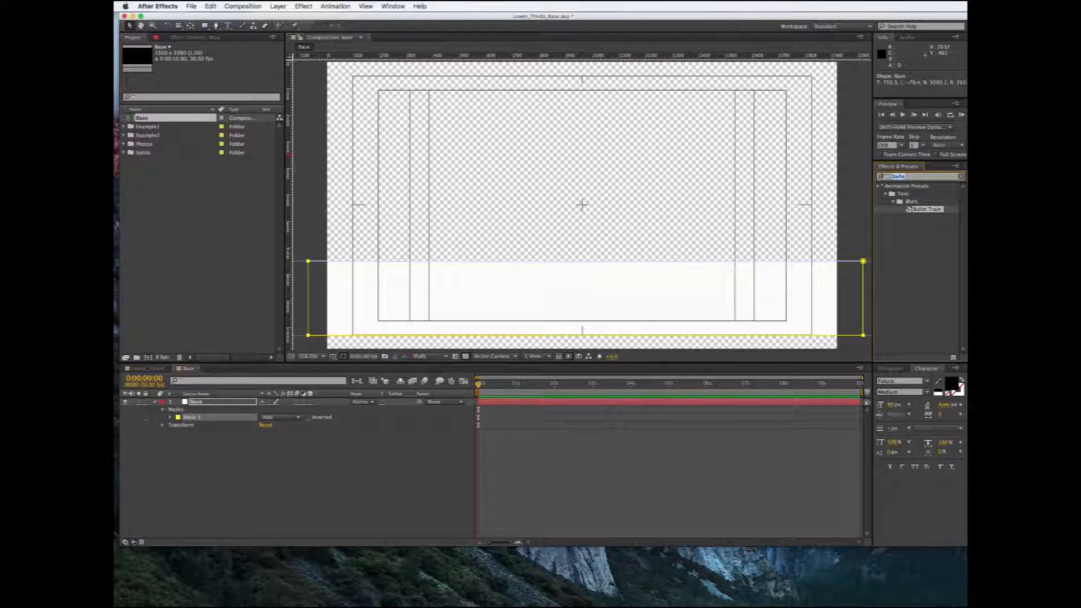
pyautogui.write('ram')
pyautogui.press('BackSpace')
pyautogui.press('BackSpace')
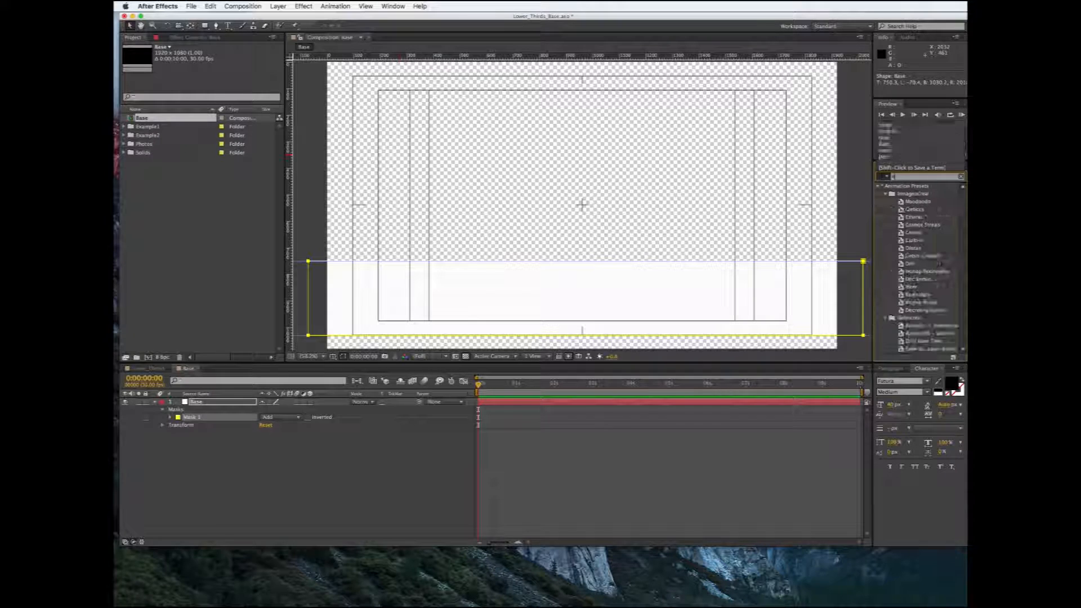
pyautogui.write('amp')
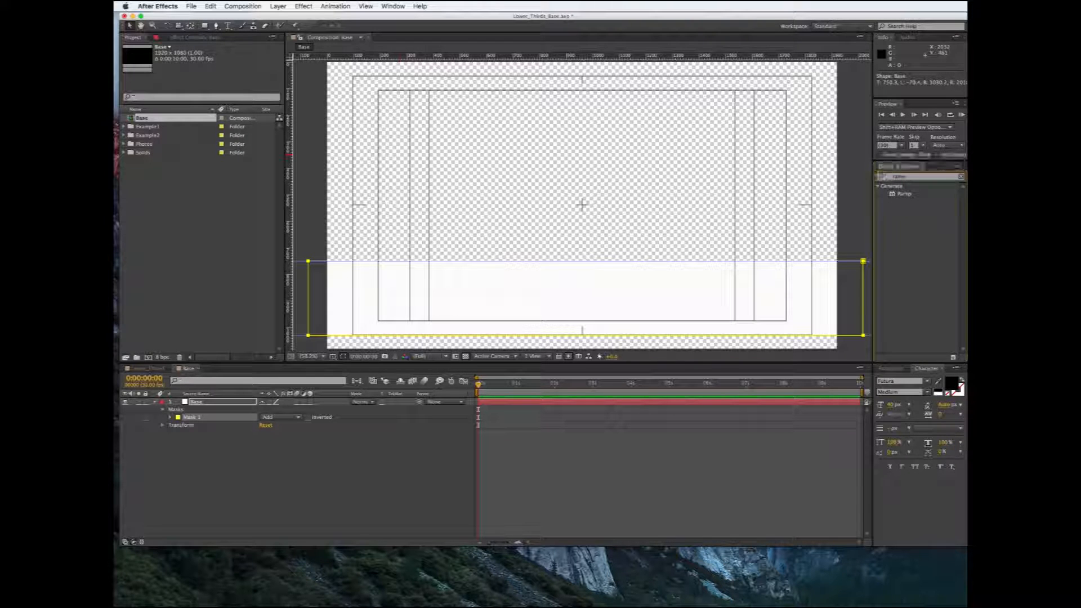
# Apply Ramp to the Base layer and set its End Color to a dark grey
pyautogui.moveTo(903, 194); pyautogui.dragTo(604, 309)
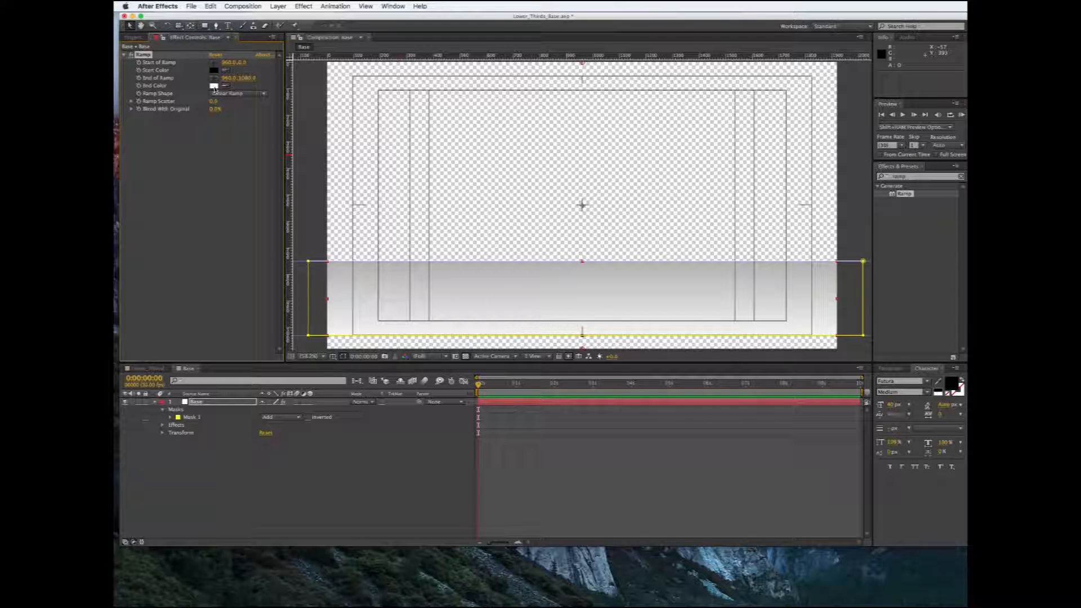
pyautogui.click(214, 86)
pyautogui.moveTo(632, 439); pyautogui.dragTo(630, 451)
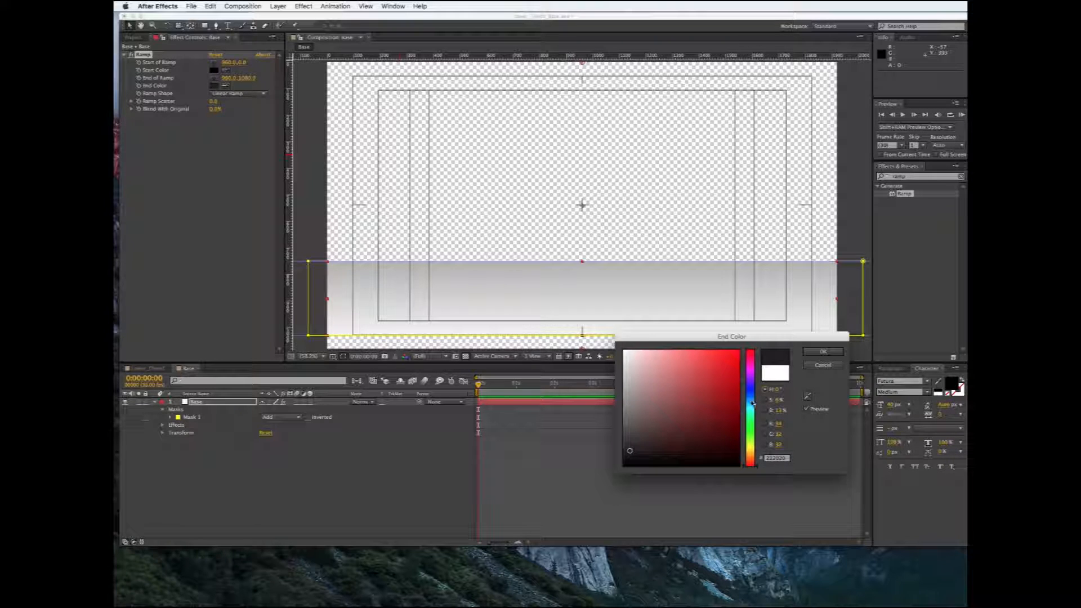
pyautogui.click(822, 353)
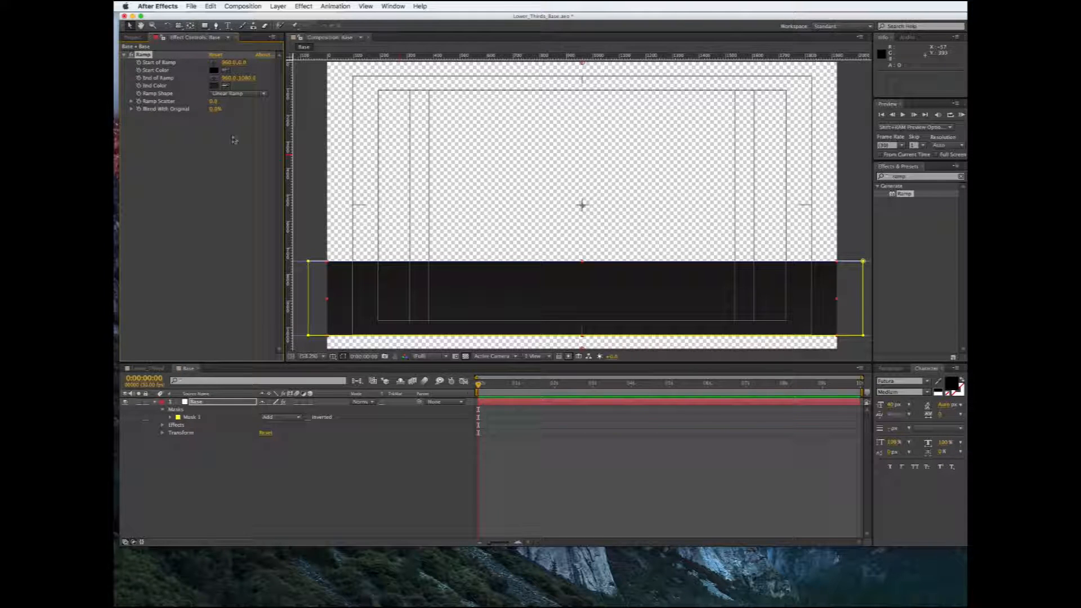
pyautogui.click(214, 85)
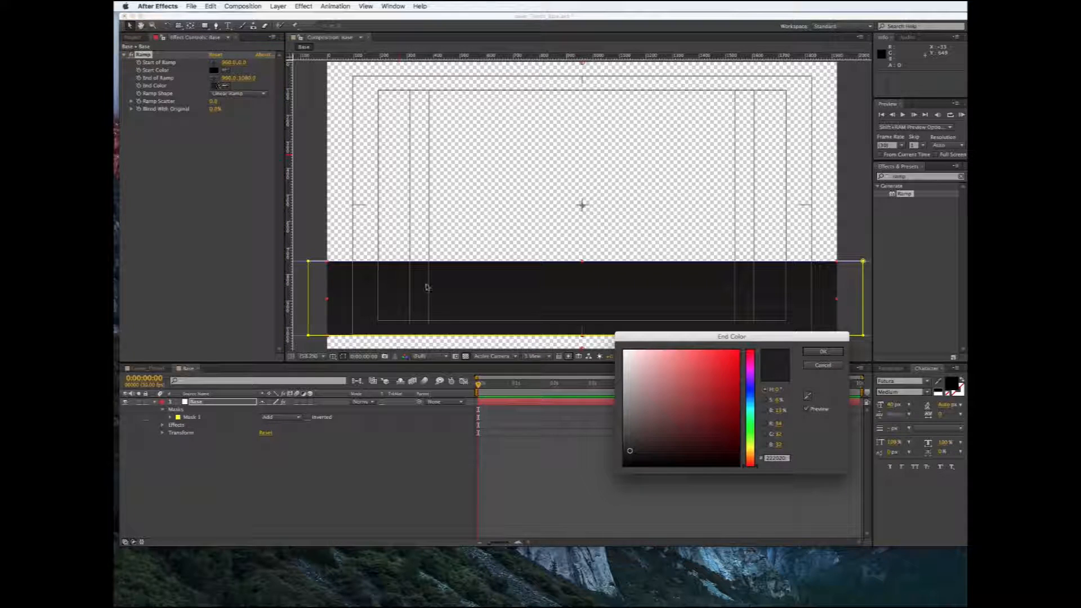
pyautogui.moveTo(629, 451); pyautogui.dragTo(630, 444)
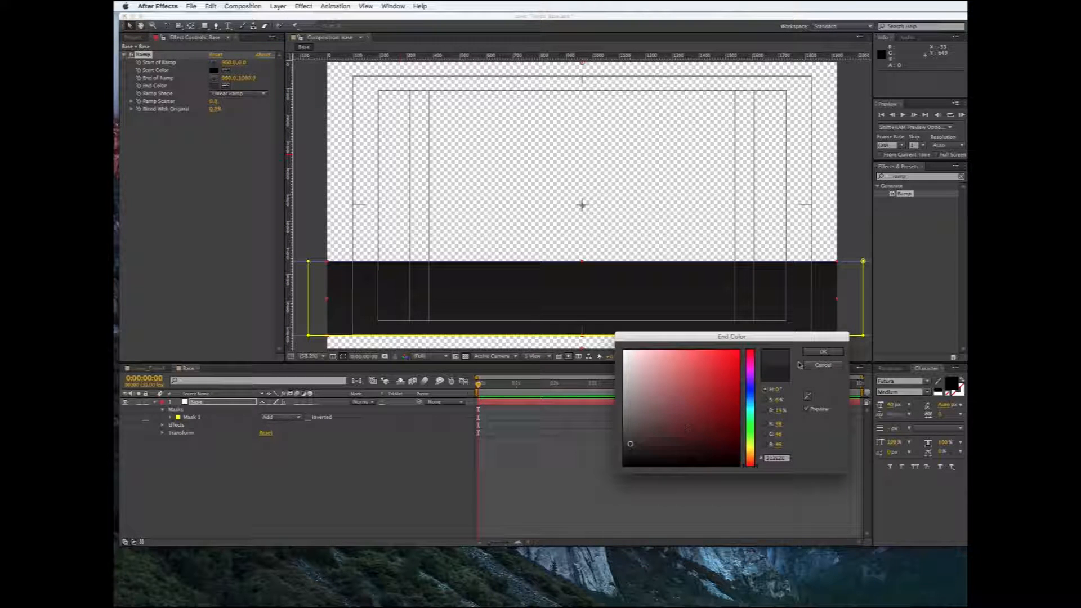
pyautogui.click(823, 351)
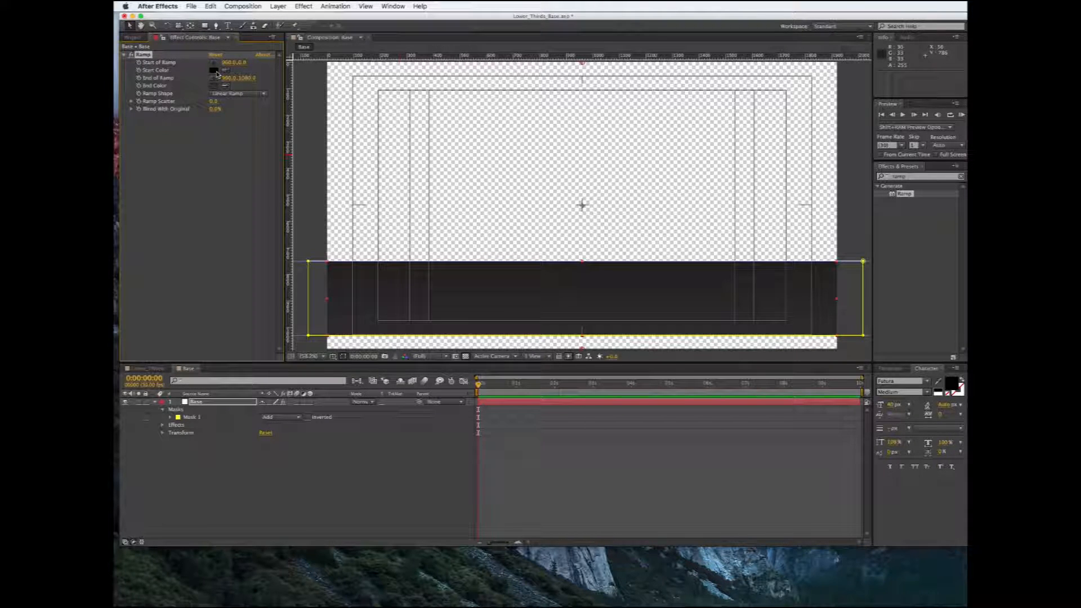
# Set the Ramp Start Color to a dark warm grey and collapse the Base layer
pyautogui.click(214, 71)
pyautogui.moveTo(653, 446)
pyautogui.mouseDown()
pyautogui.moveTo(640, 432)
pyautogui.moveTo(638, 457)
pyautogui.mouseUp()
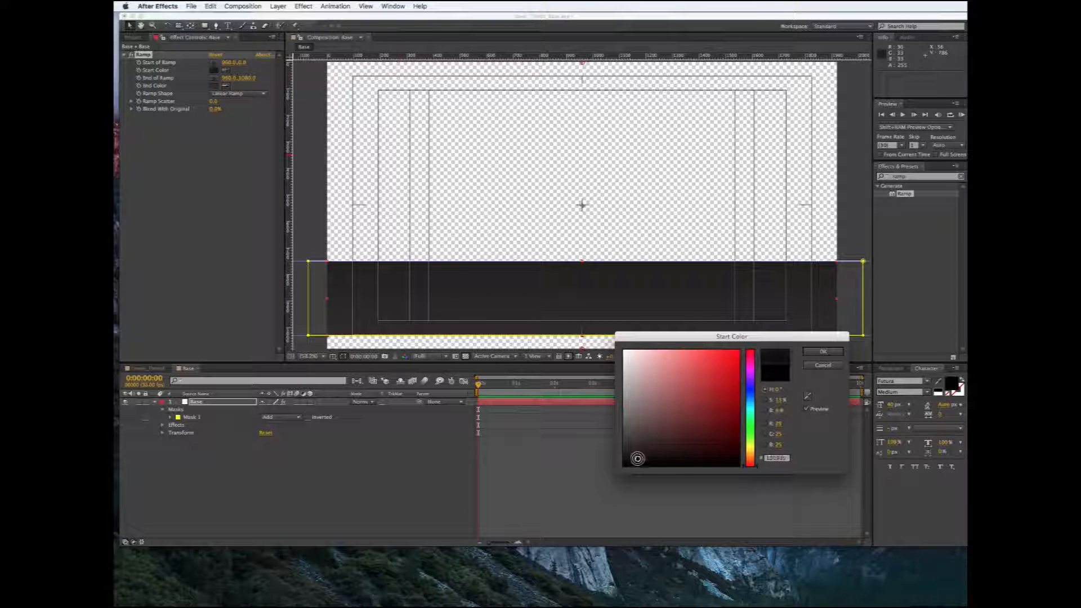
pyautogui.click(822, 352)
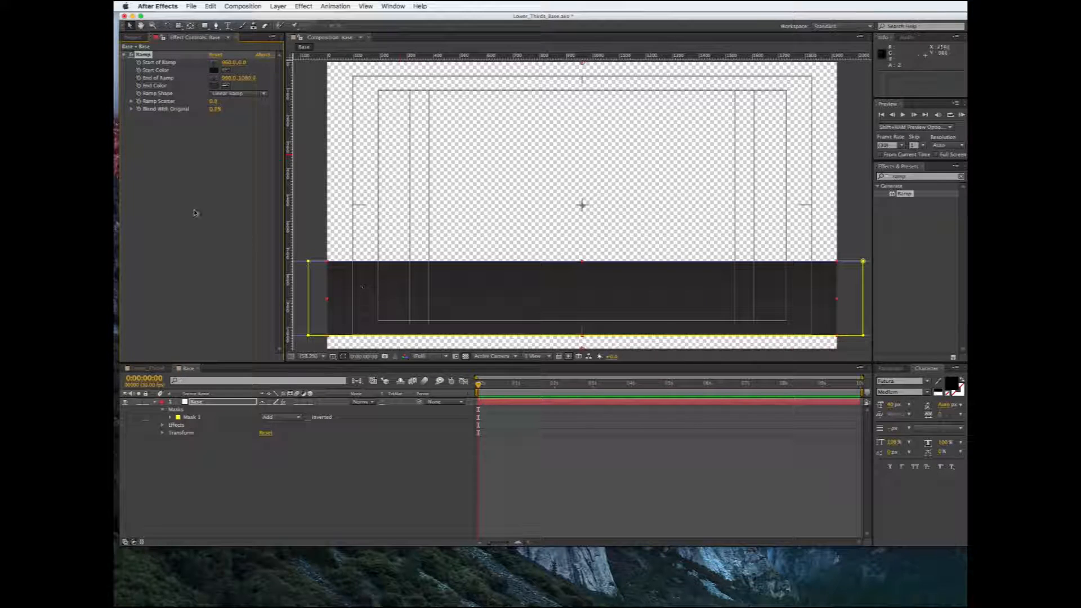
pyautogui.click(212, 183)
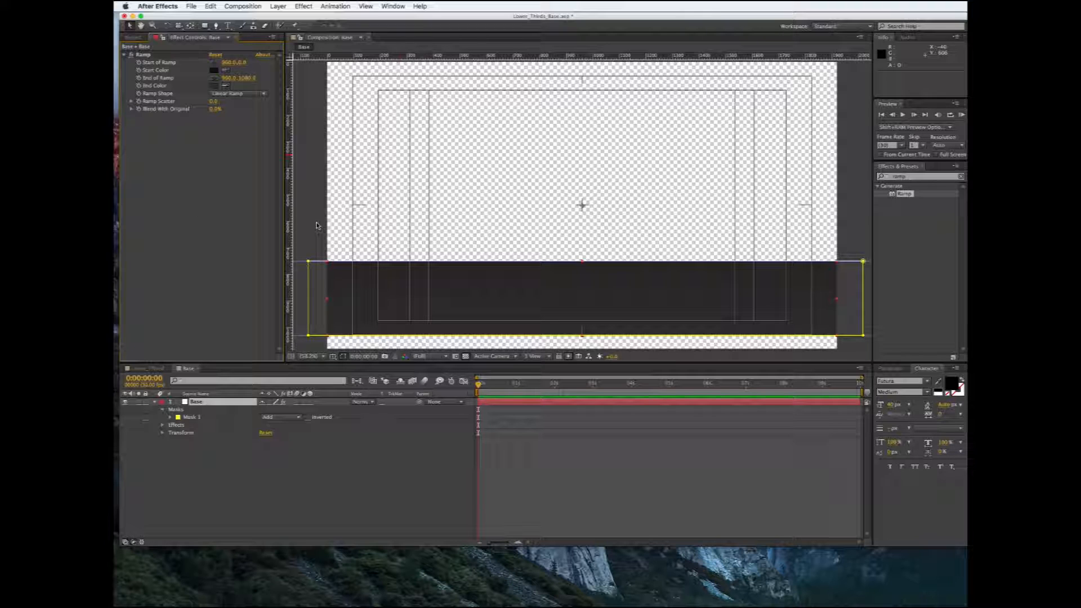
pyautogui.click(156, 403)
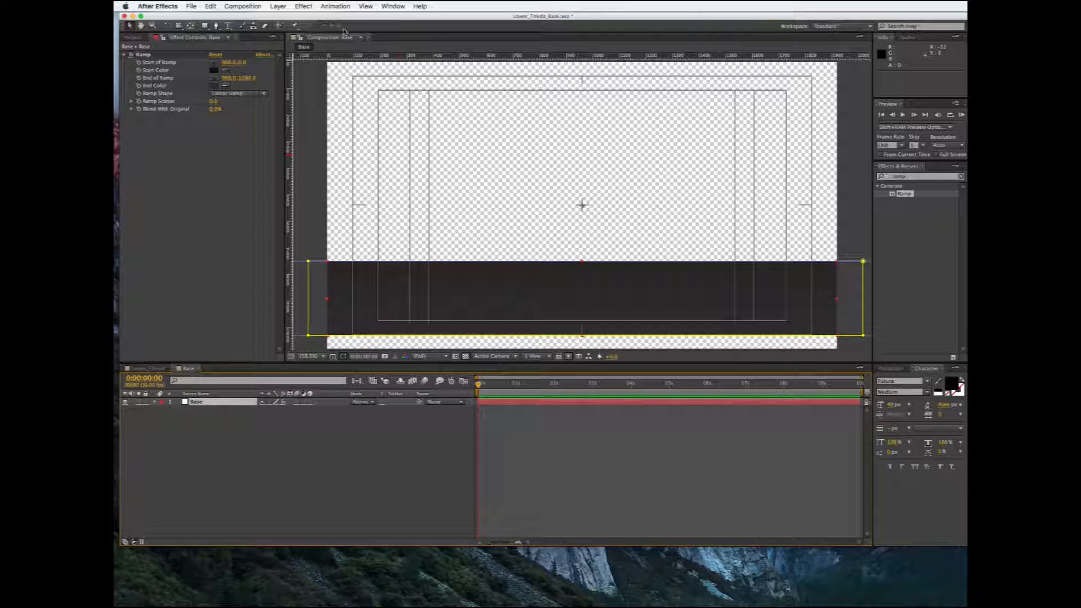
# Create a new 1920×1080, 30 fps, 10-second composition named Inside
pyautogui.click(246, 7)
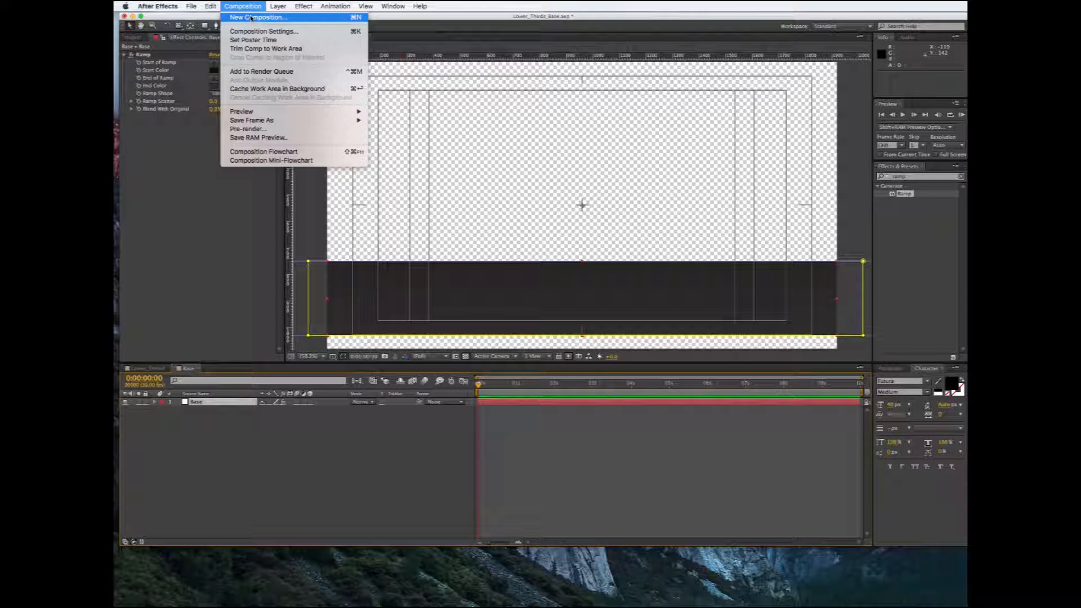
pyautogui.moveTo(278, 7)
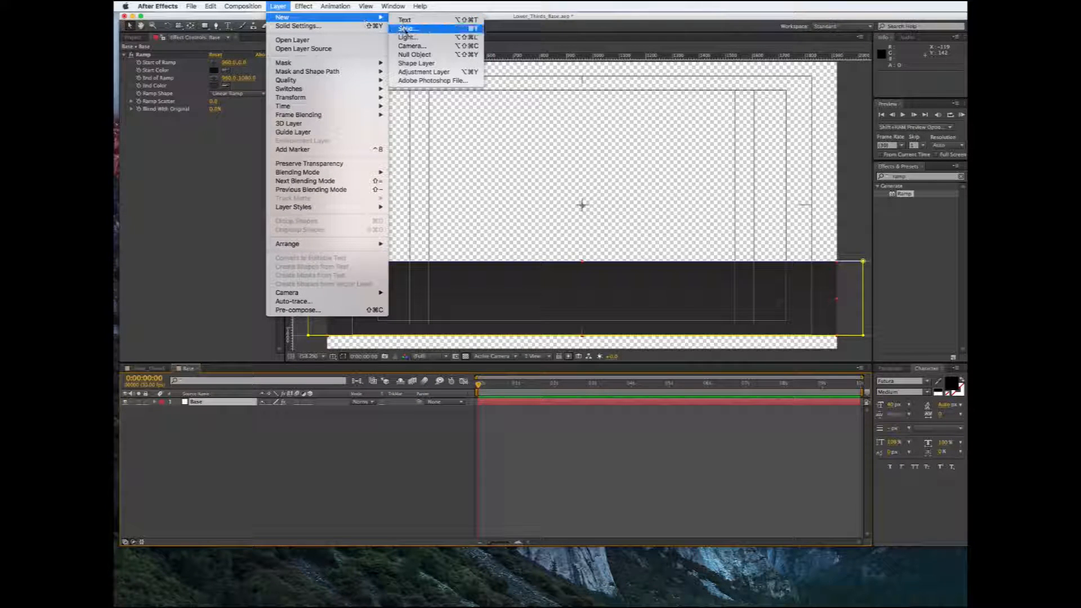
pyautogui.click(407, 28)
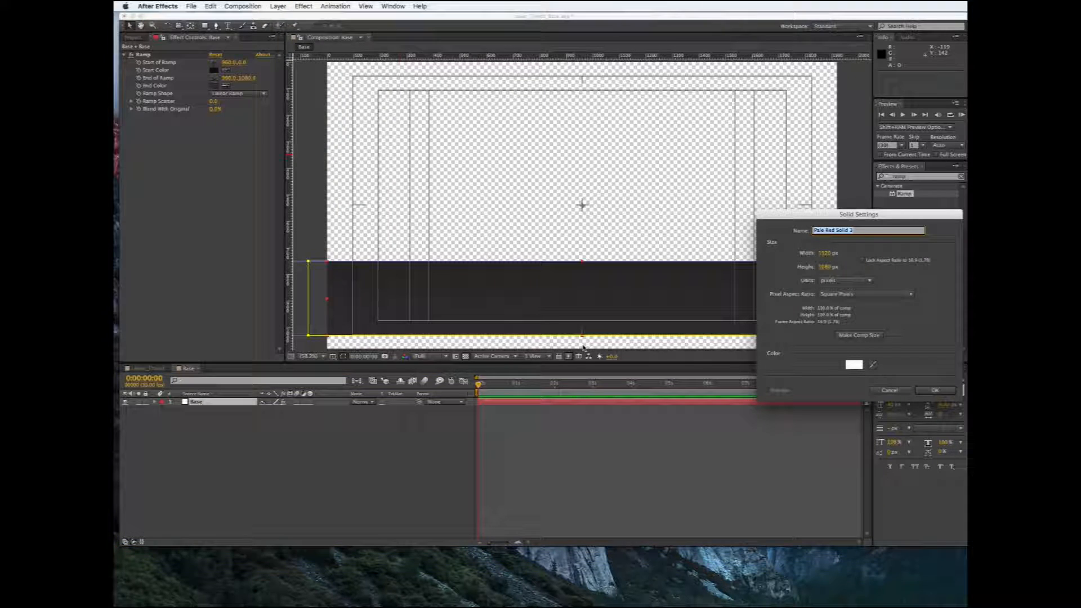
pyautogui.press('Escape')
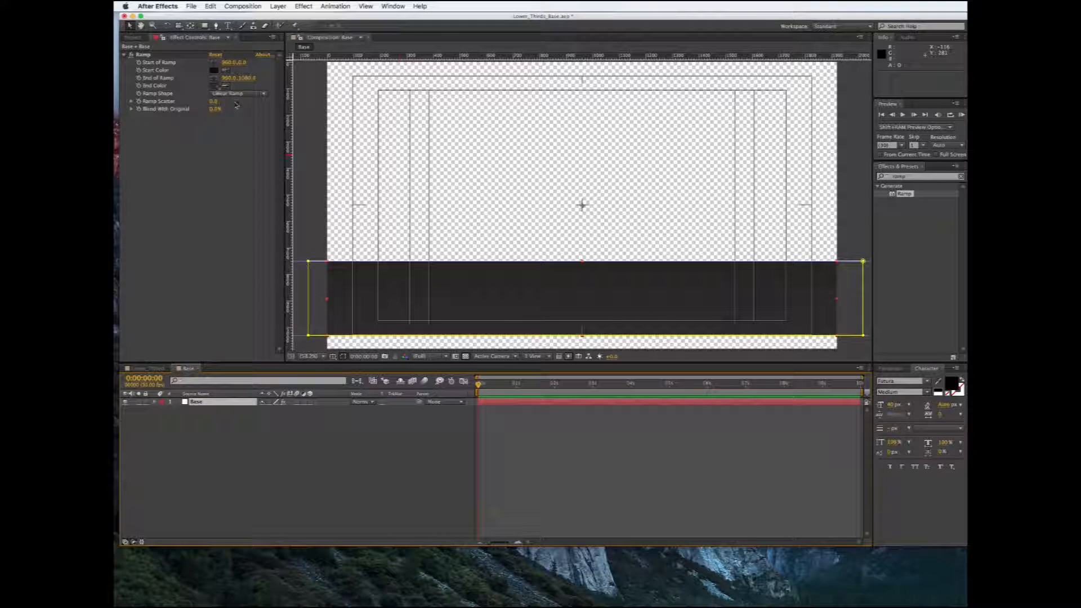
pyautogui.click(242, 7)
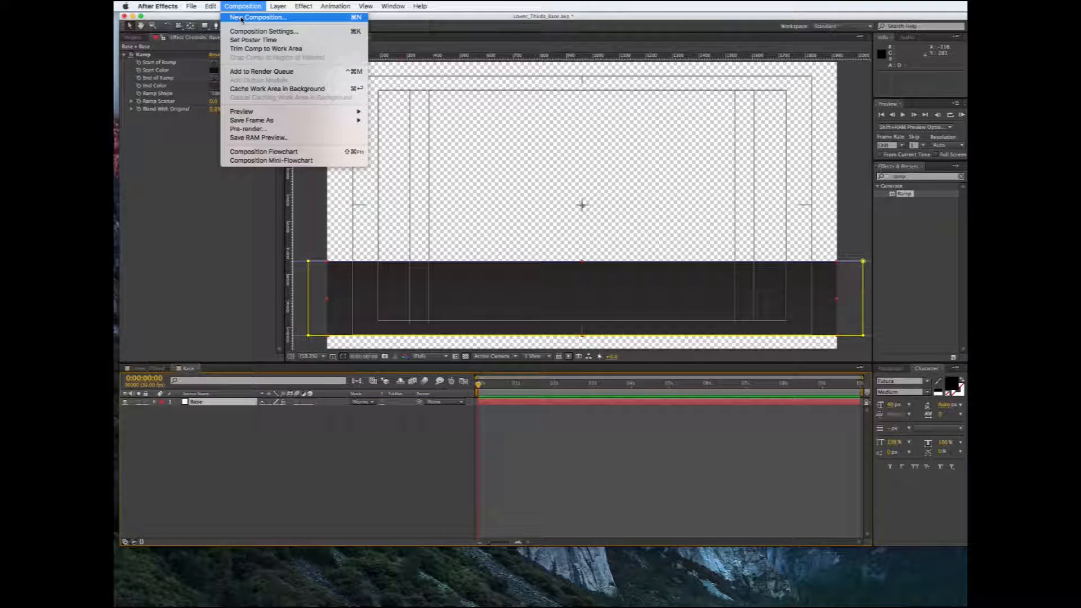
pyautogui.click(242, 18)
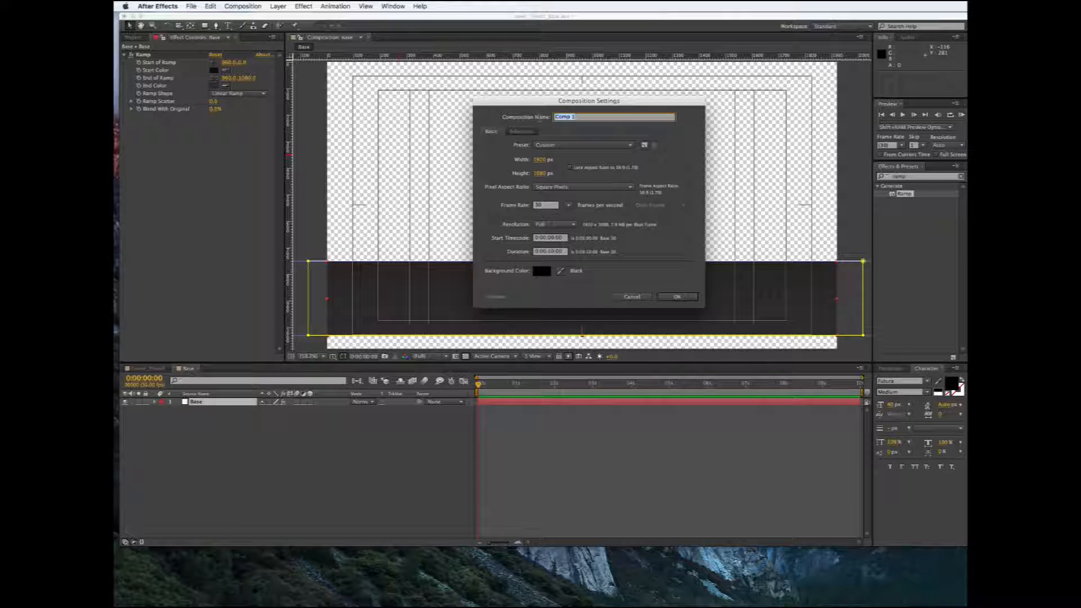
pyautogui.write('R')
pyautogui.click(676, 297)
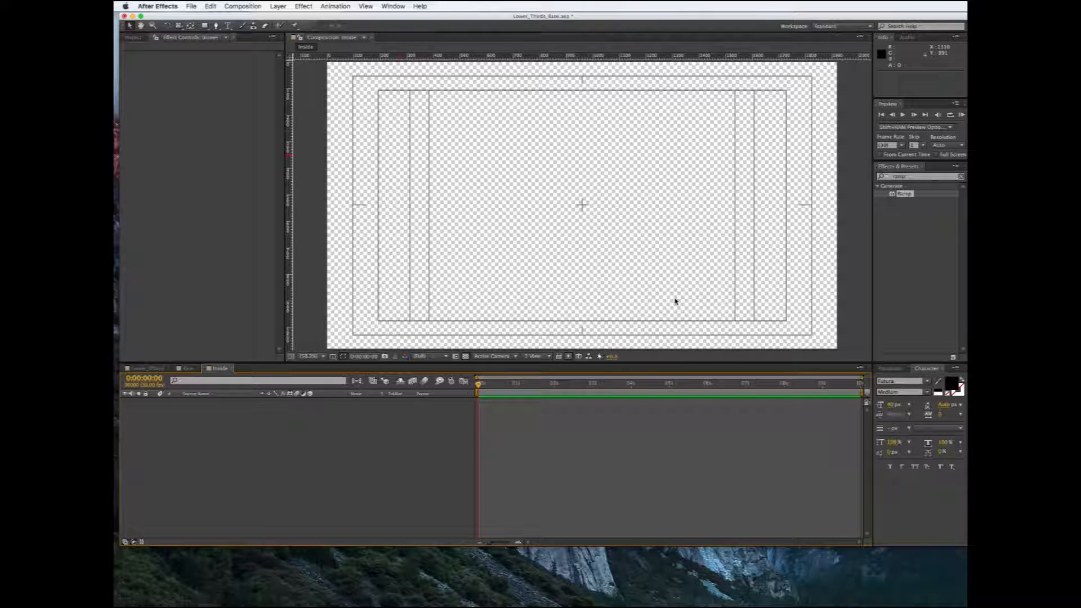
# Dismiss the grid options and set the viewer magnification to Fit up to 100%
pyautogui.scroll(-8, 653, 300)
pyautogui.click(332, 357)
pyautogui.click(331, 359)
pyautogui.click(309, 356)
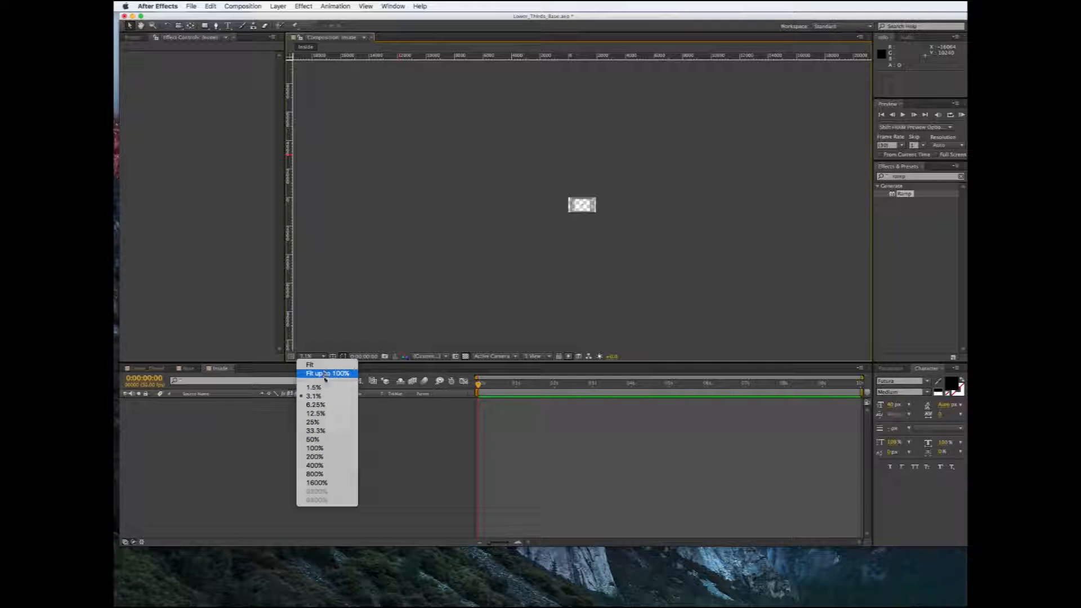
pyautogui.click(321, 373)
# Add a white composition-sized solid, Pale Red Solid 3, to the Inside composition
pyautogui.click(278, 6)
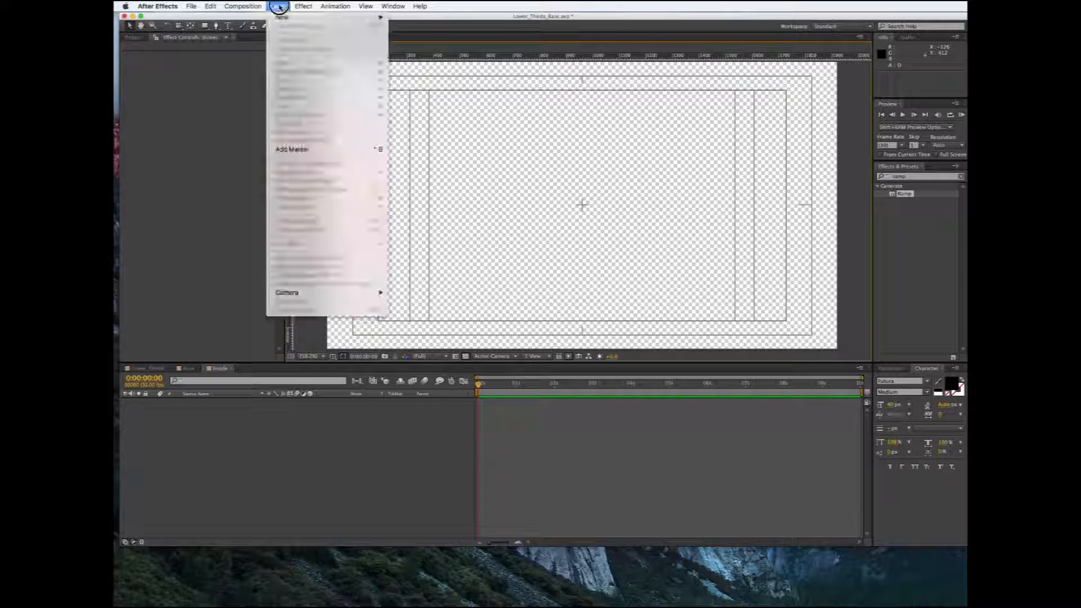
pyautogui.moveTo(353, 22)
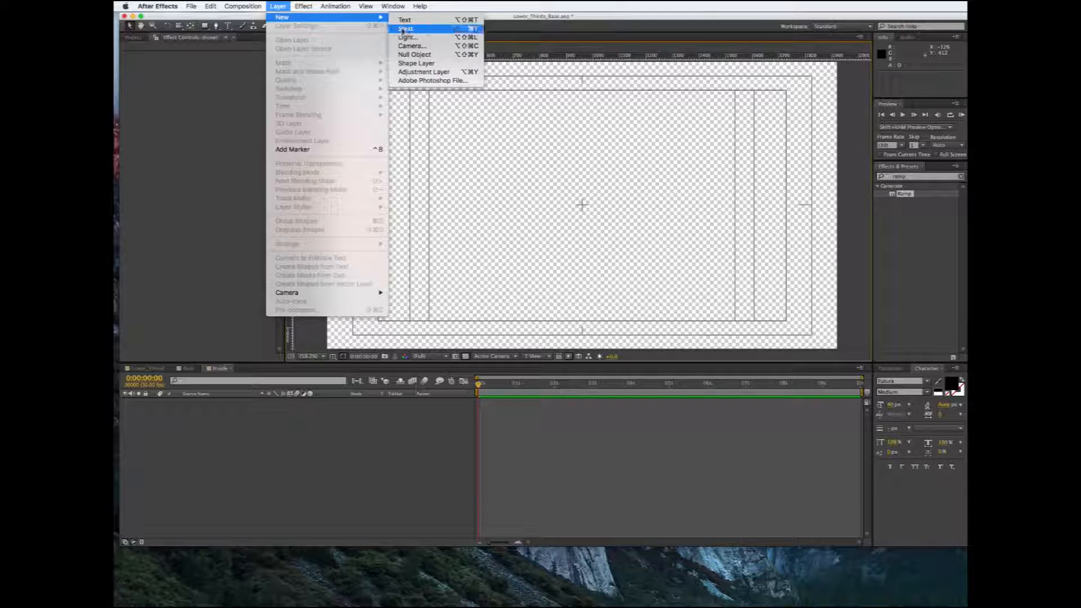
pyautogui.click(405, 26)
pyautogui.click(859, 335)
pyautogui.click(932, 390)
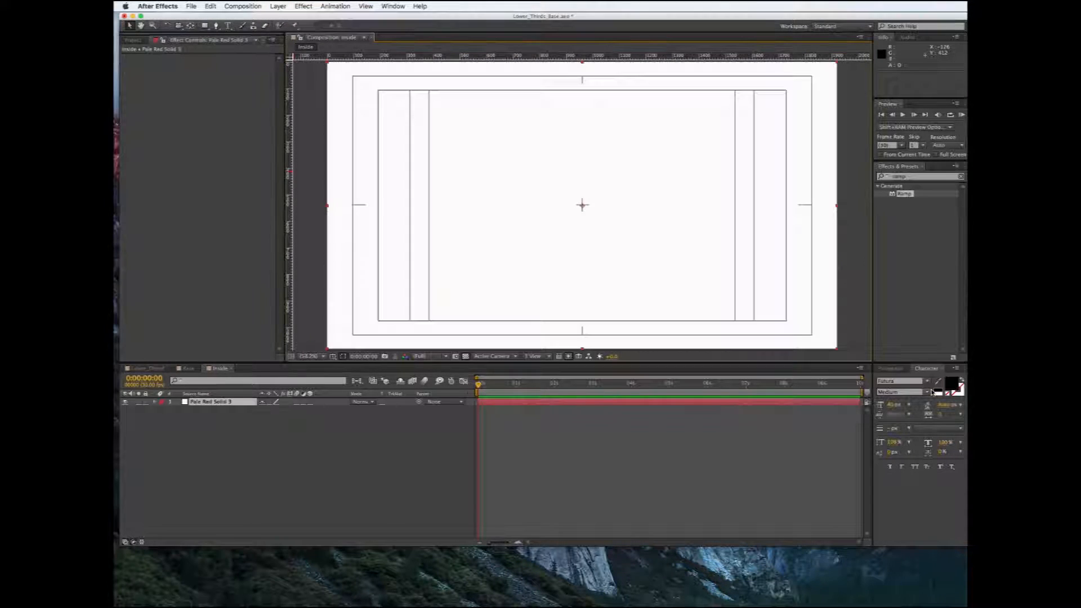
# Add two low horizontal guides and draw a rectangular mask on Pale Red Solid 3 between them
pyautogui.click(479, 58)
pyautogui.moveTo(480, 58); pyautogui.dragTo(455, 283)
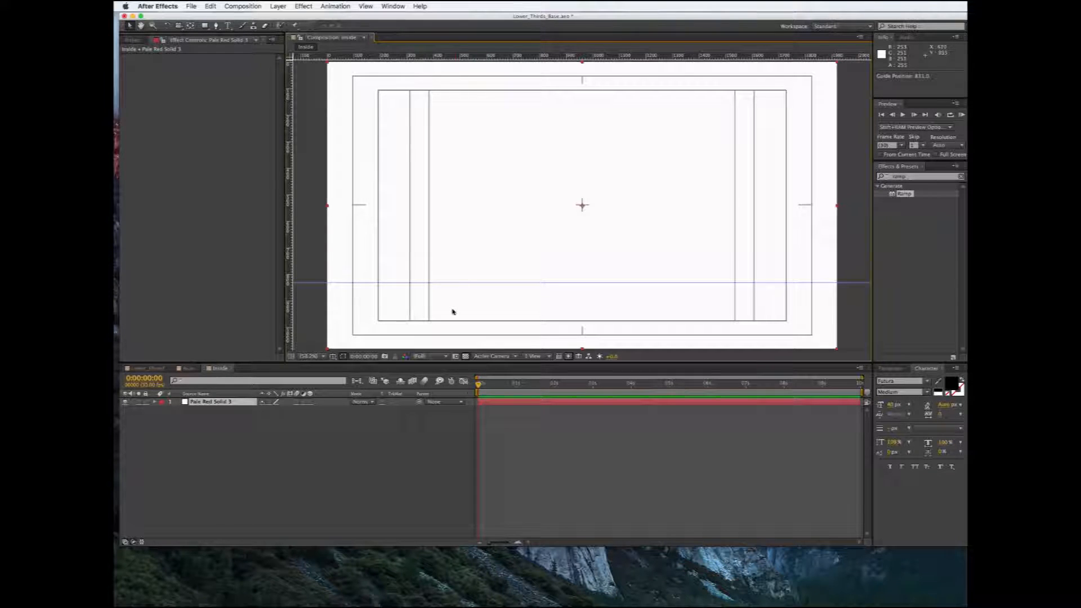
pyautogui.moveTo(471, 57); pyautogui.dragTo(449, 321)
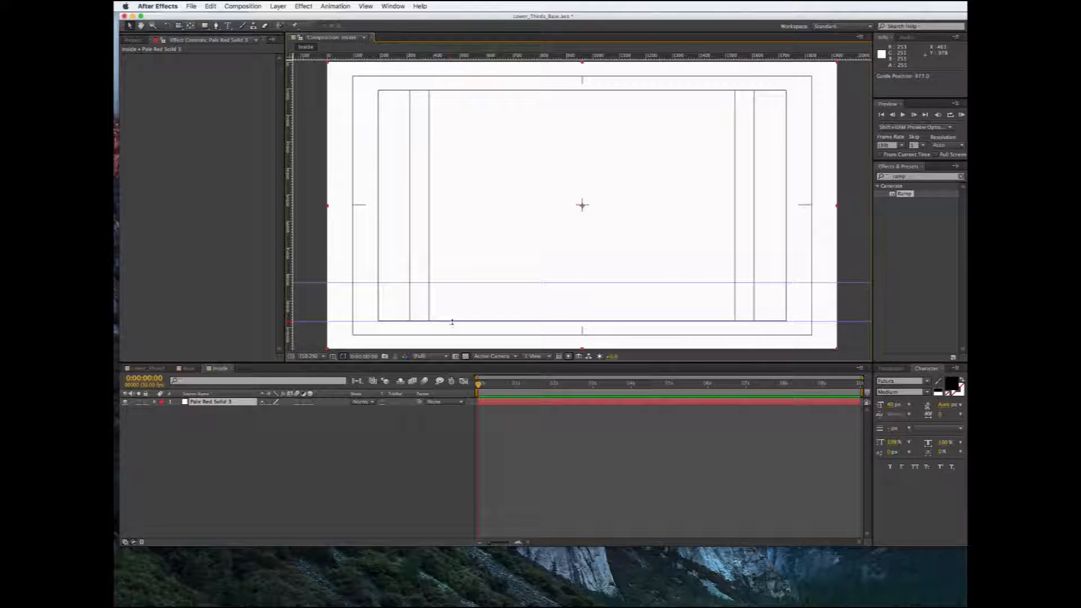
pyautogui.click(205, 26)
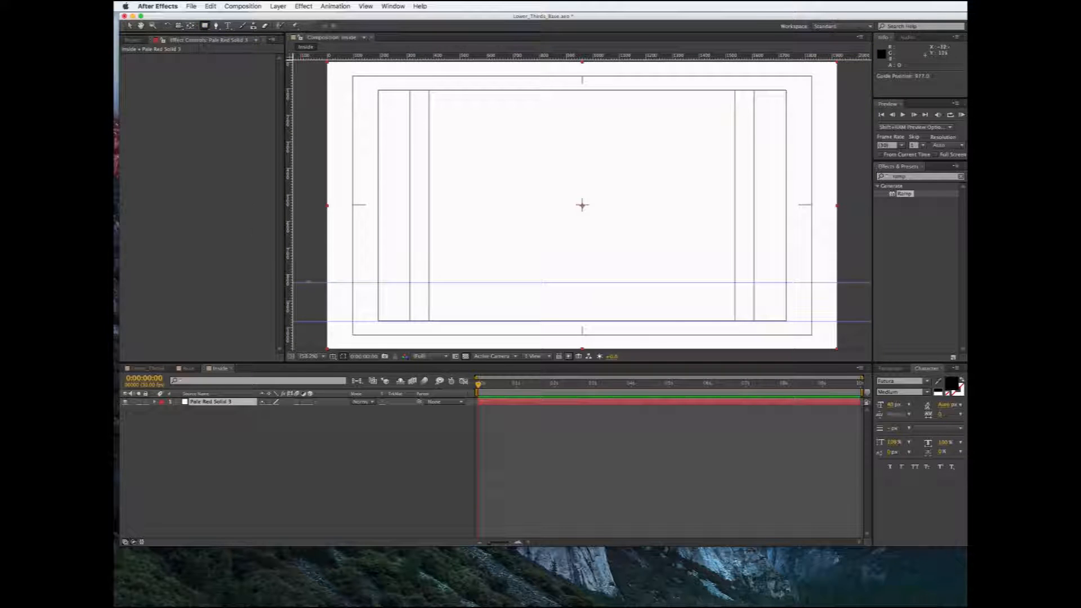
pyautogui.moveTo(304, 283); pyautogui.dragTo(860, 321)
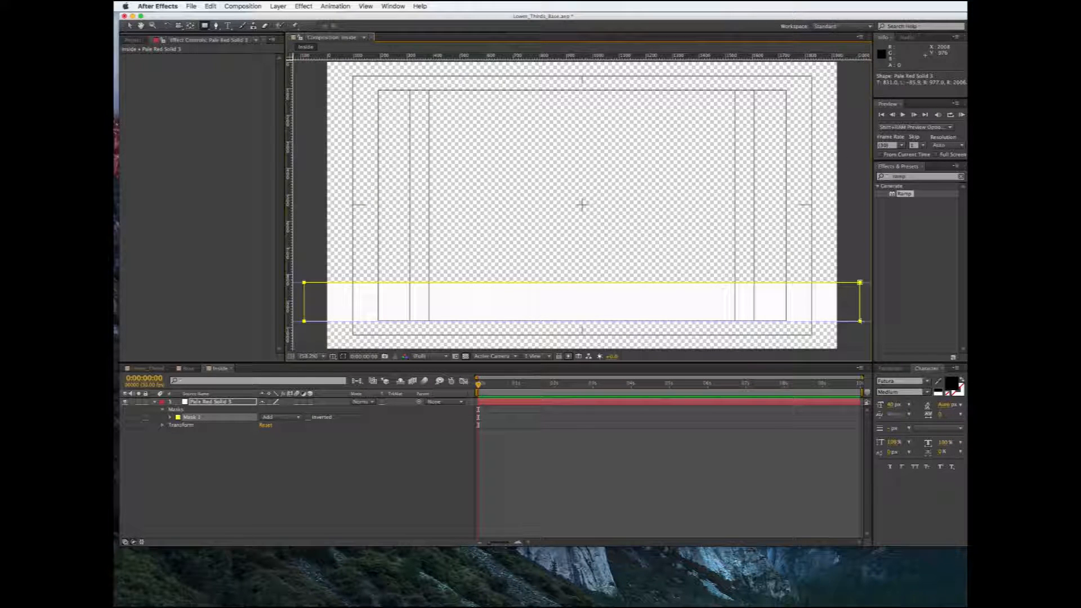
# Apply the Ramp effect to the white bar and set its start colour to deep blue 1517AE
pyautogui.click(907, 194)
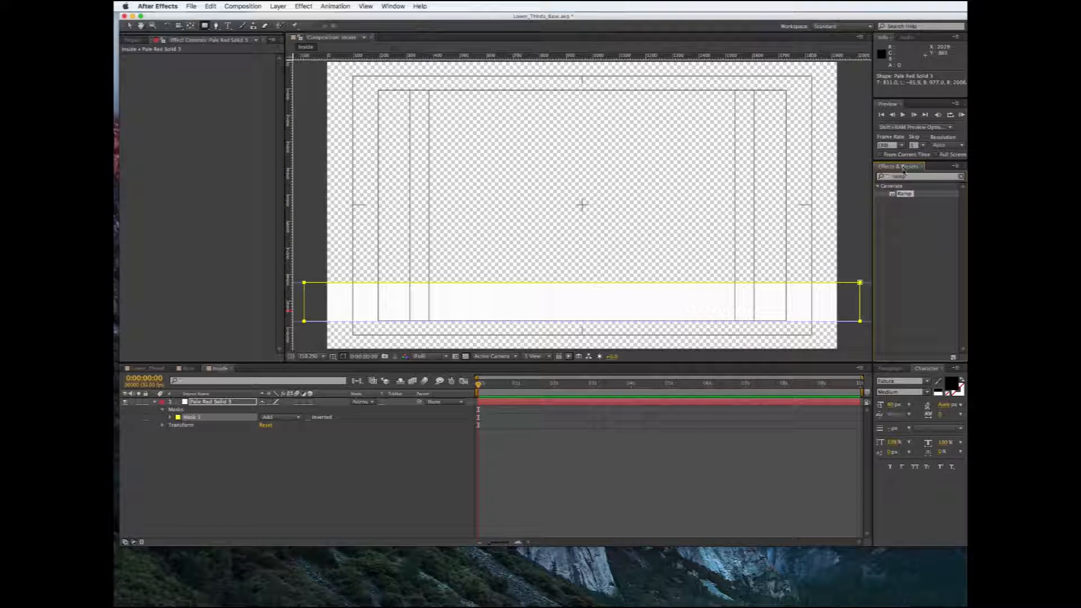
pyautogui.moveTo(905, 195); pyautogui.dragTo(594, 310)
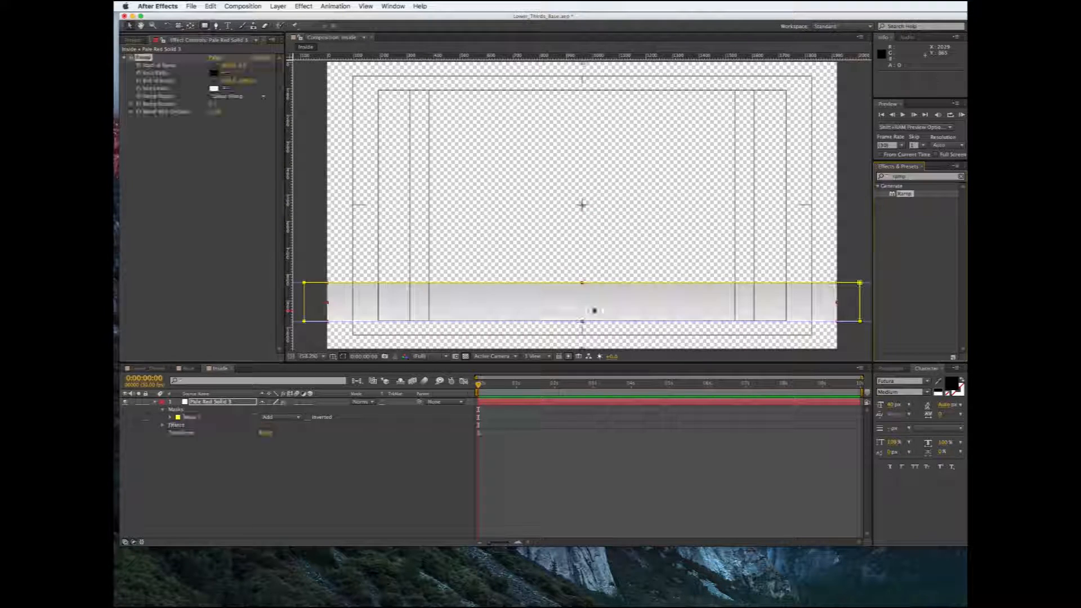
pyautogui.click(214, 73)
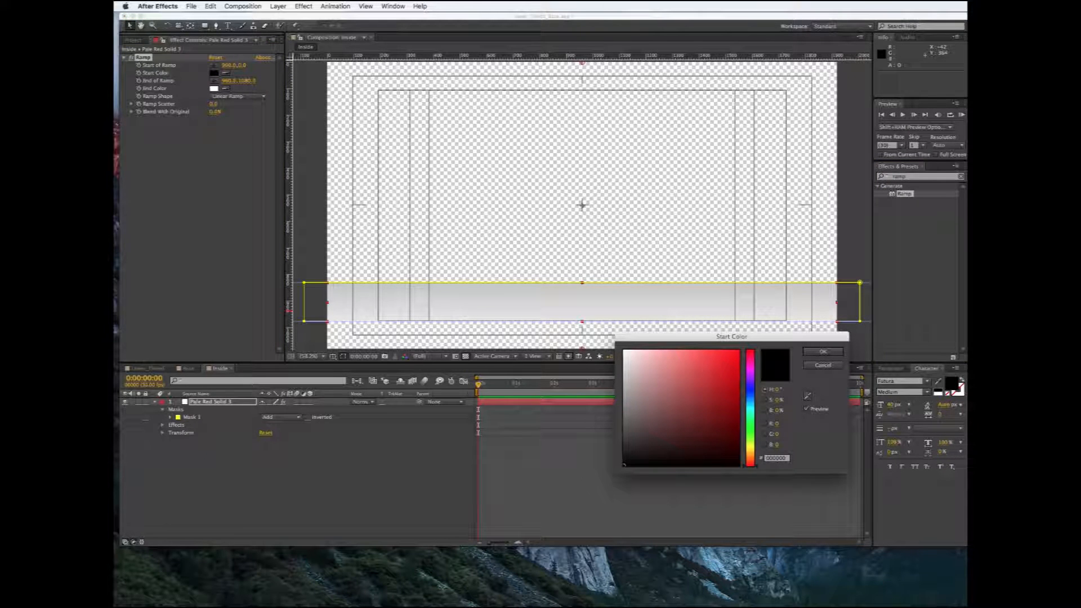
pyautogui.click(751, 389)
pyautogui.moveTo(718, 368); pyautogui.dragTo(729, 383)
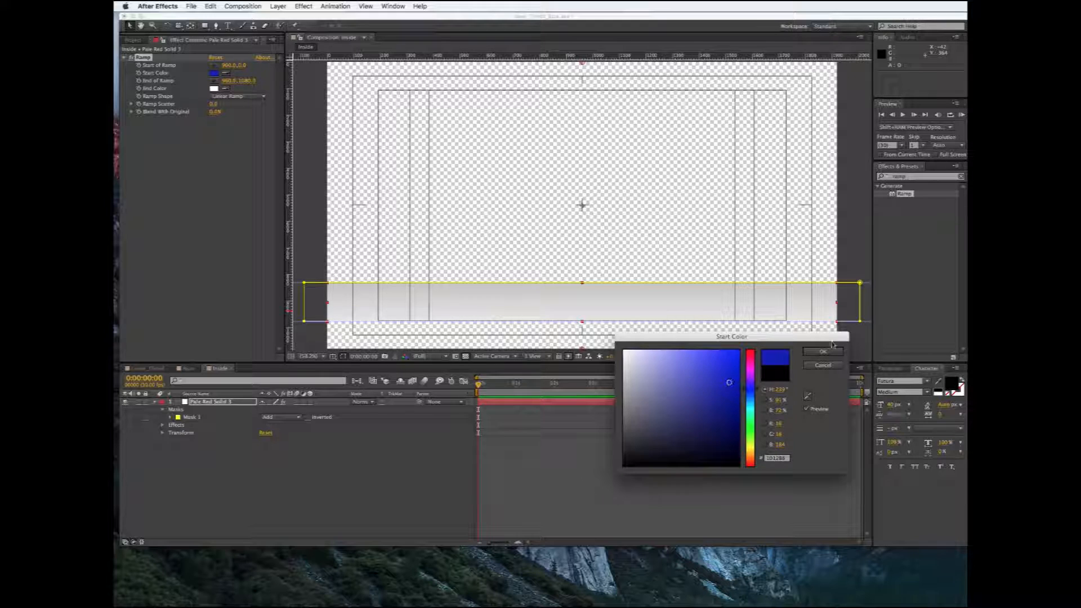
pyautogui.click(824, 352)
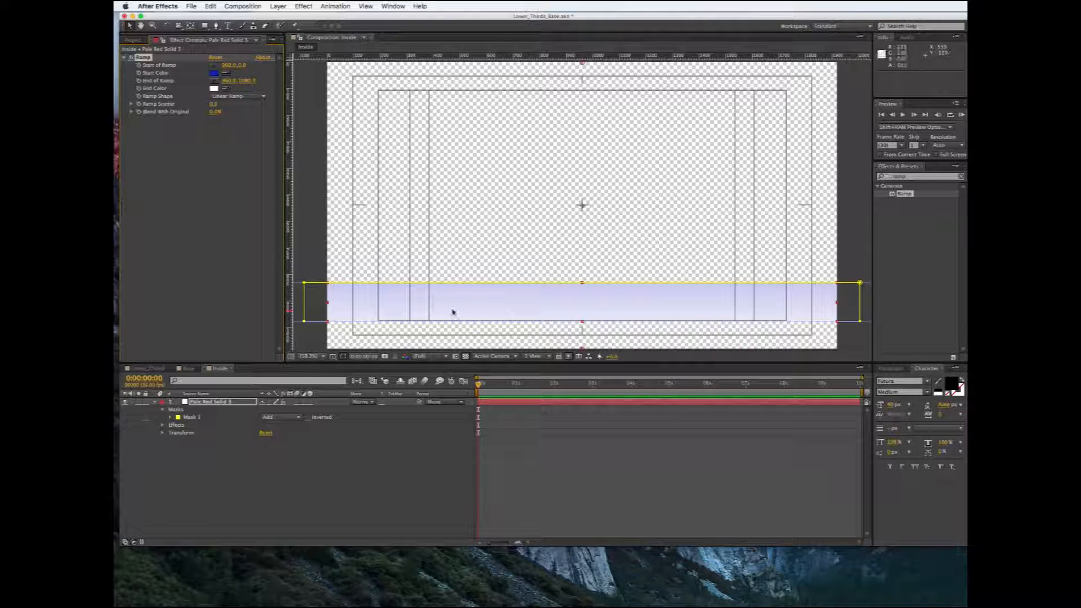
# Set the Ramp end colour by sampling the start blue, then lighten it to 696FB2
pyautogui.click(214, 89)
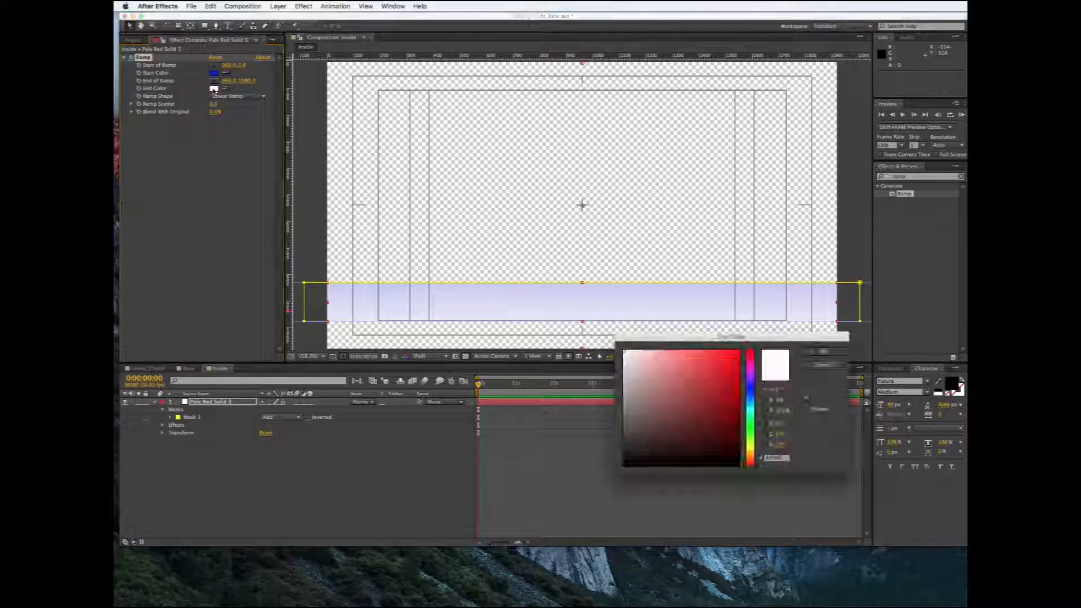
pyautogui.click(810, 396)
pyautogui.click(214, 73)
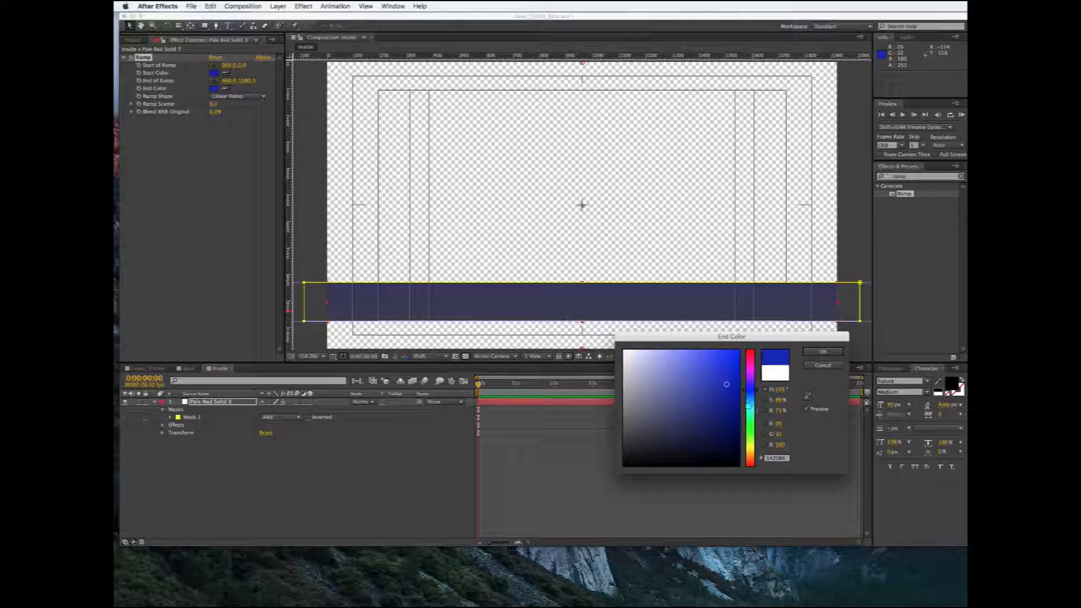
pyautogui.moveTo(732, 386); pyautogui.dragTo(671, 384)
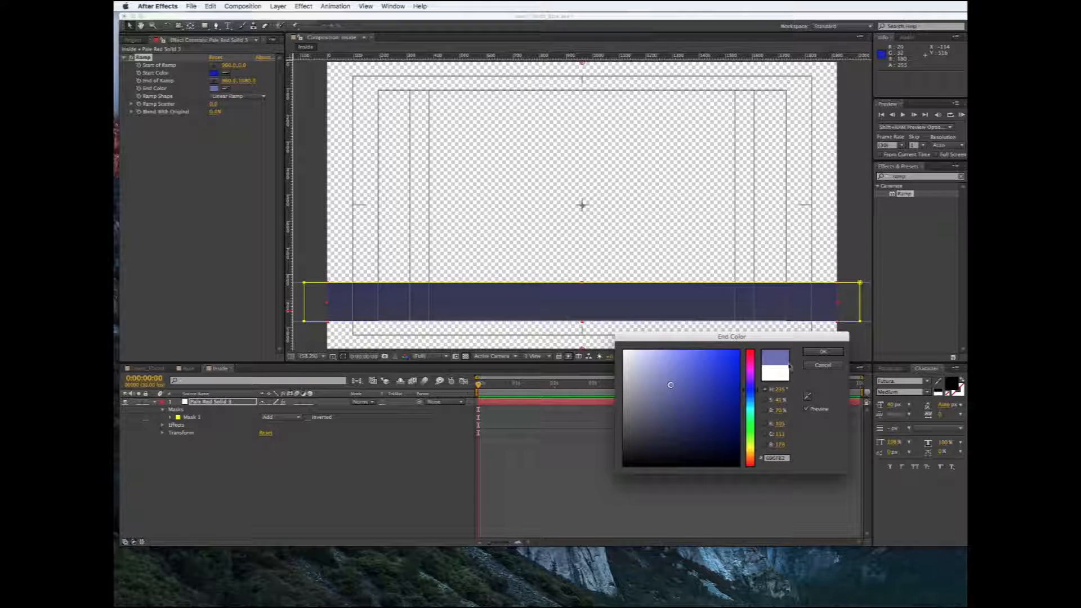
pyautogui.click(819, 354)
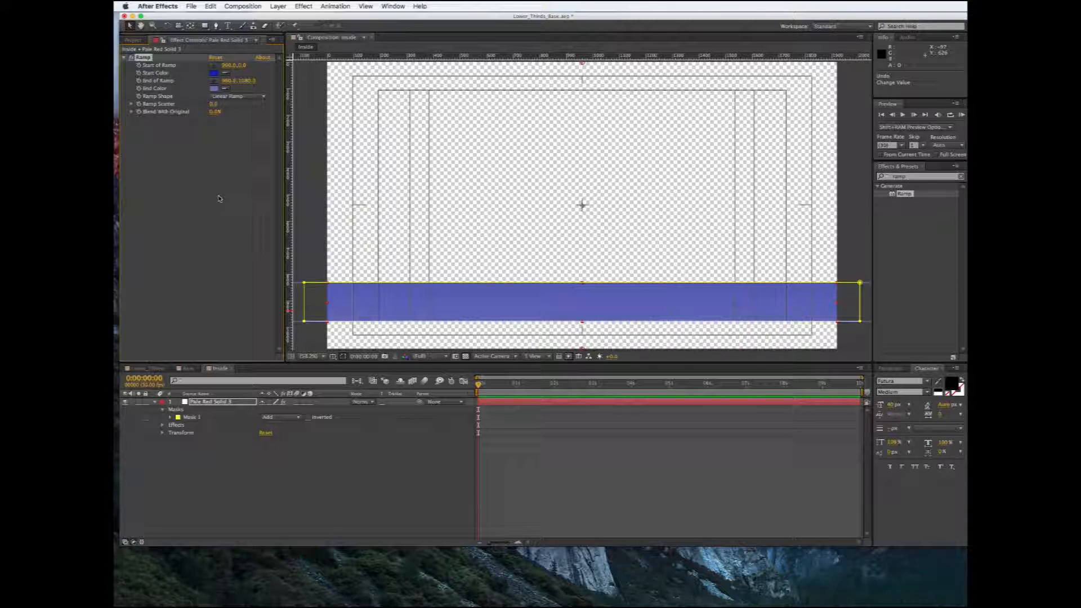
# Rename the bar layer to 'Inside'
pyautogui.click(224, 405)
pyautogui.press('Return')
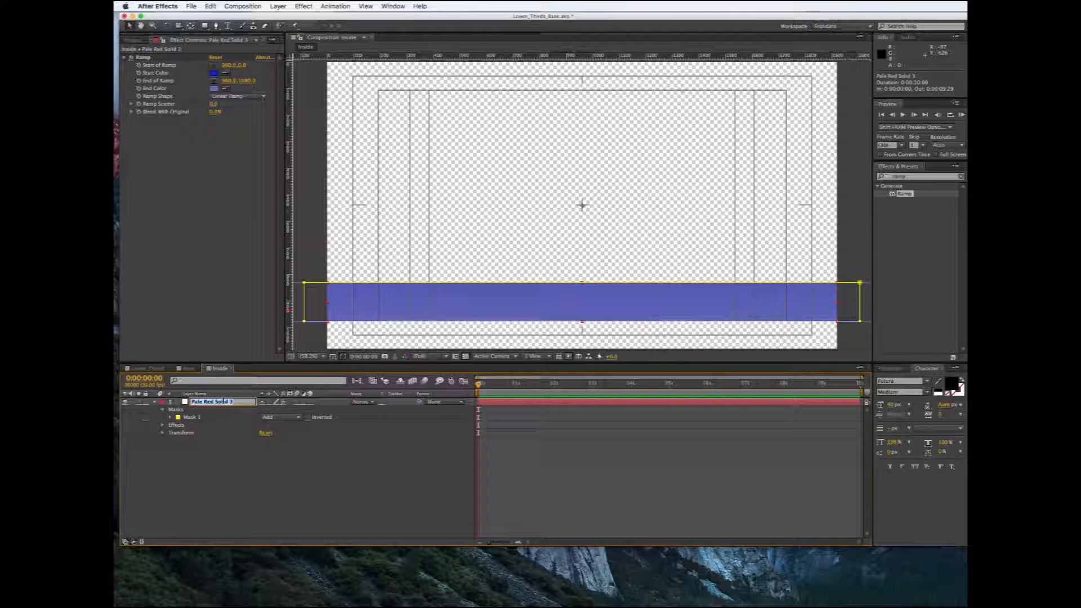
pyautogui.write('In')
pyautogui.click(237, 471)
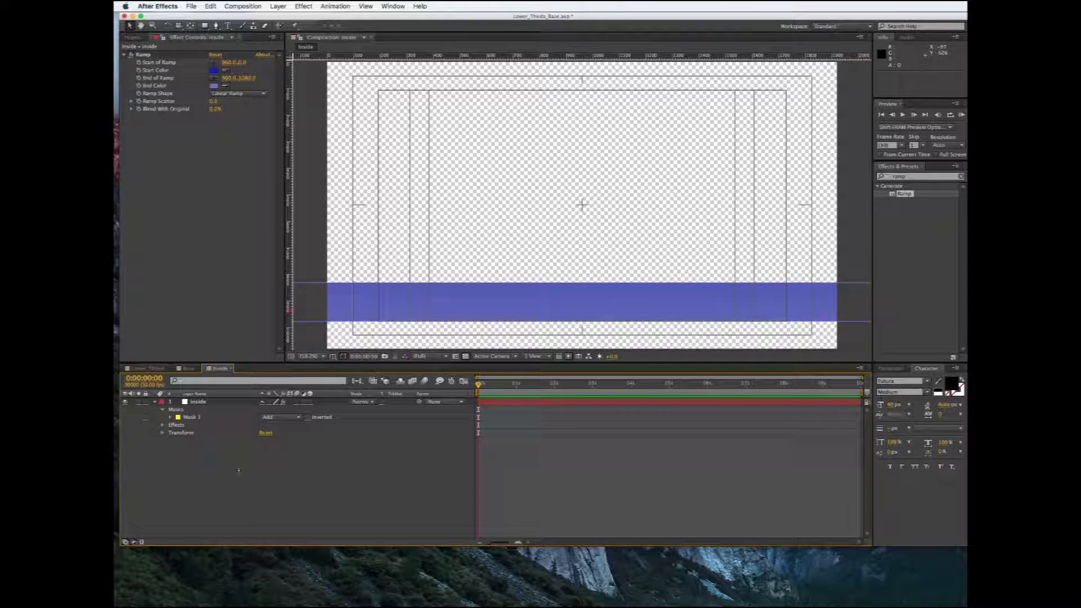
# Collapse the layer and create a new 1920×1080 composition named Lower_Third
pyautogui.click(155, 403)
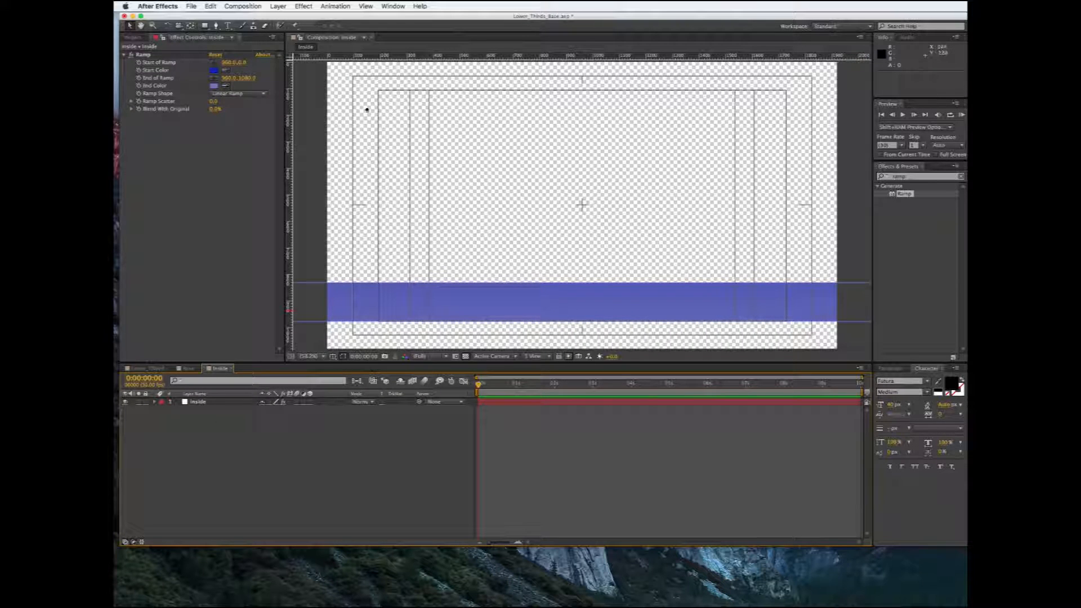
pyautogui.click(254, 8)
pyautogui.click(259, 18)
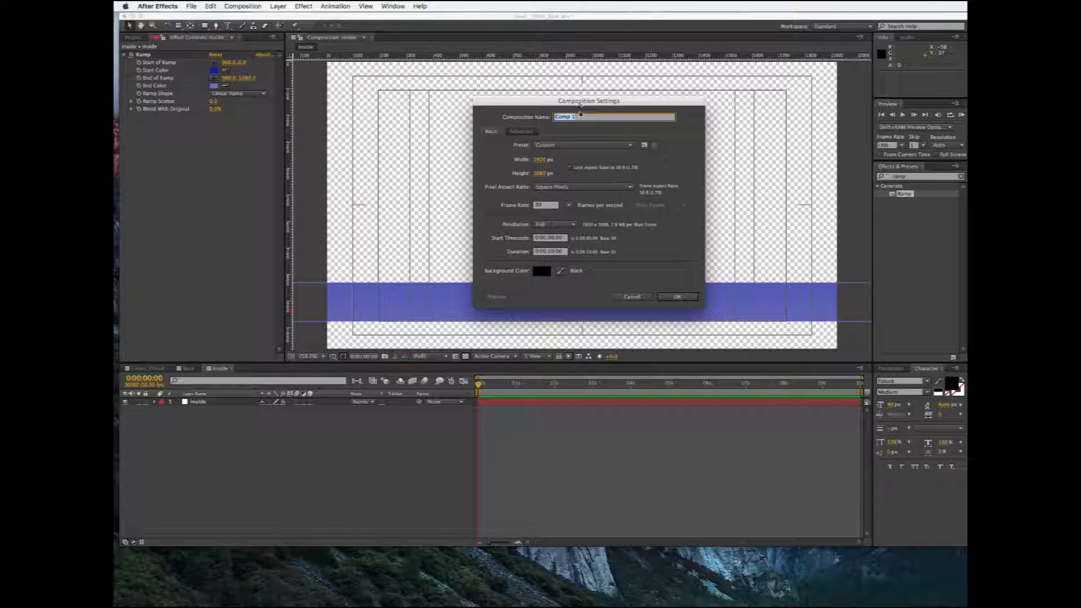
pyautogui.write('Lay')
pyautogui.write('er')
pyautogui.write('_Third')
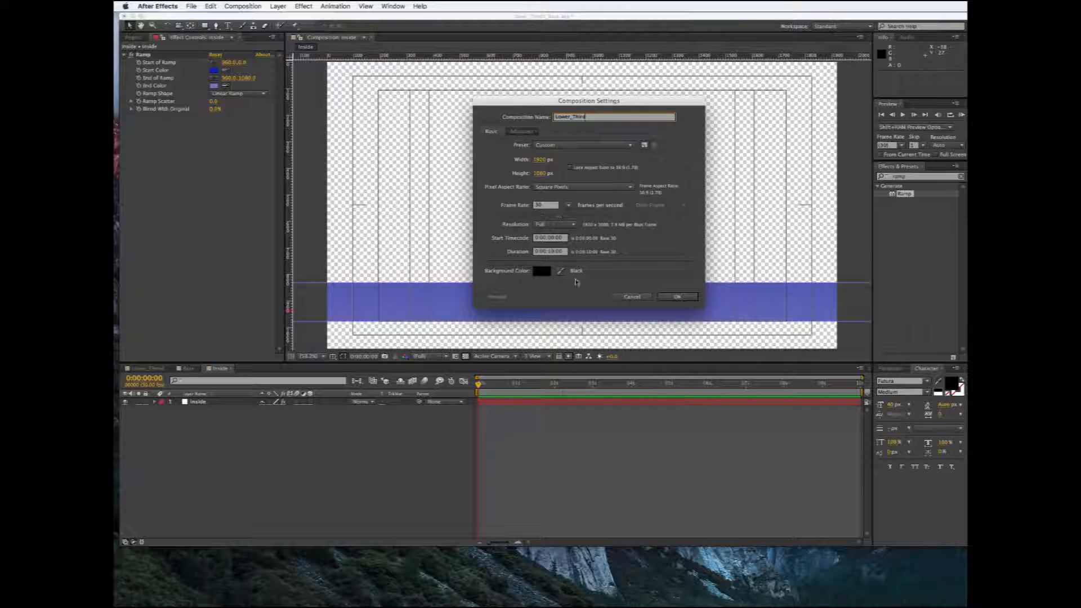
pyautogui.click(680, 299)
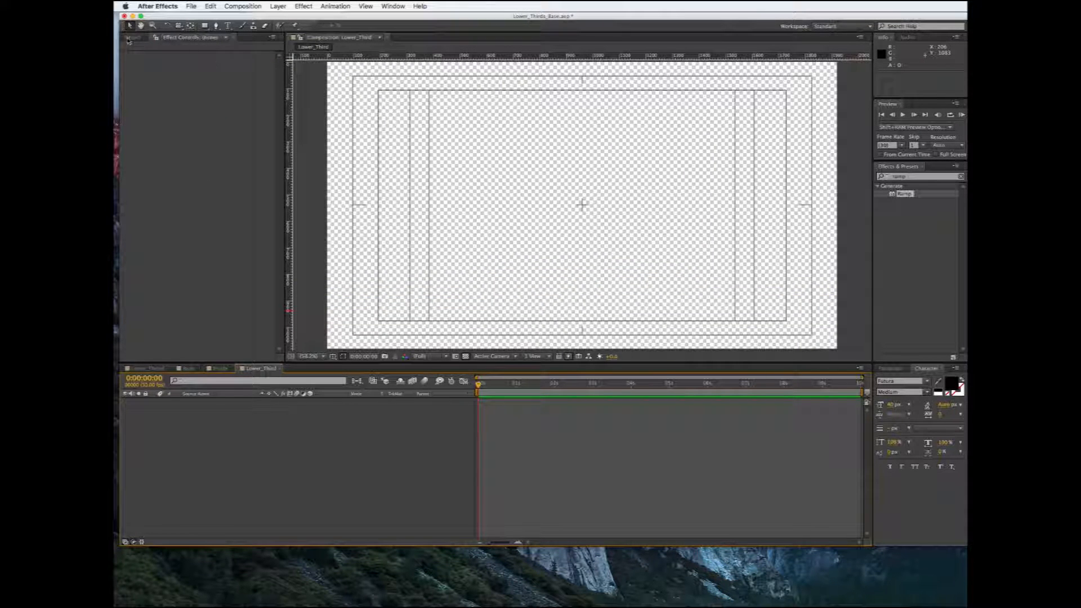
# Drag the presenter photo RaceonMain.png from the Photos folder into the Lower_Third timeline
pyautogui.click(132, 37)
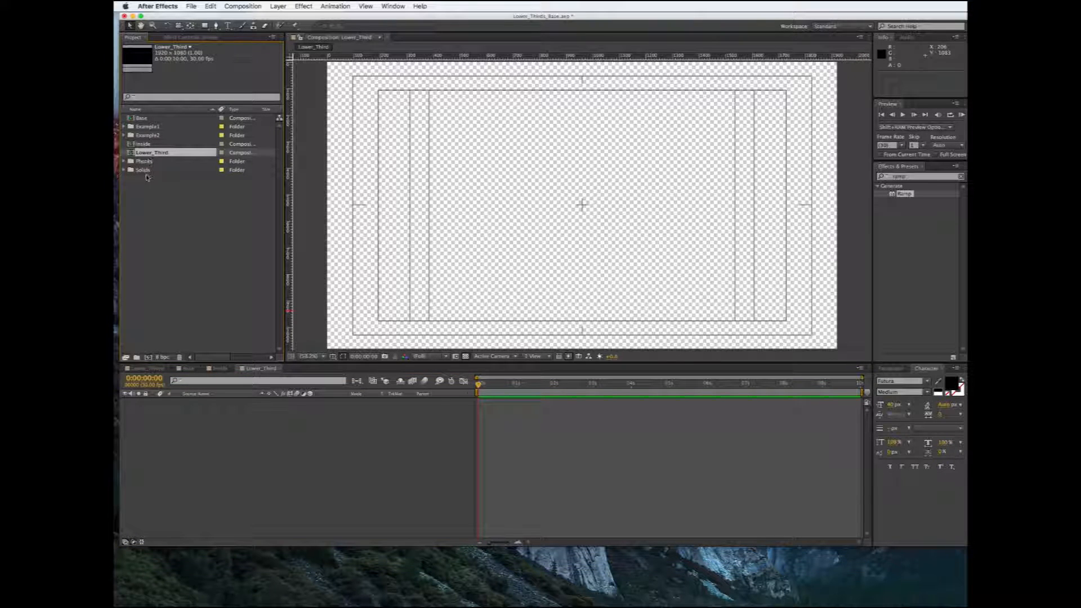
pyautogui.click(124, 162)
pyautogui.click(148, 171)
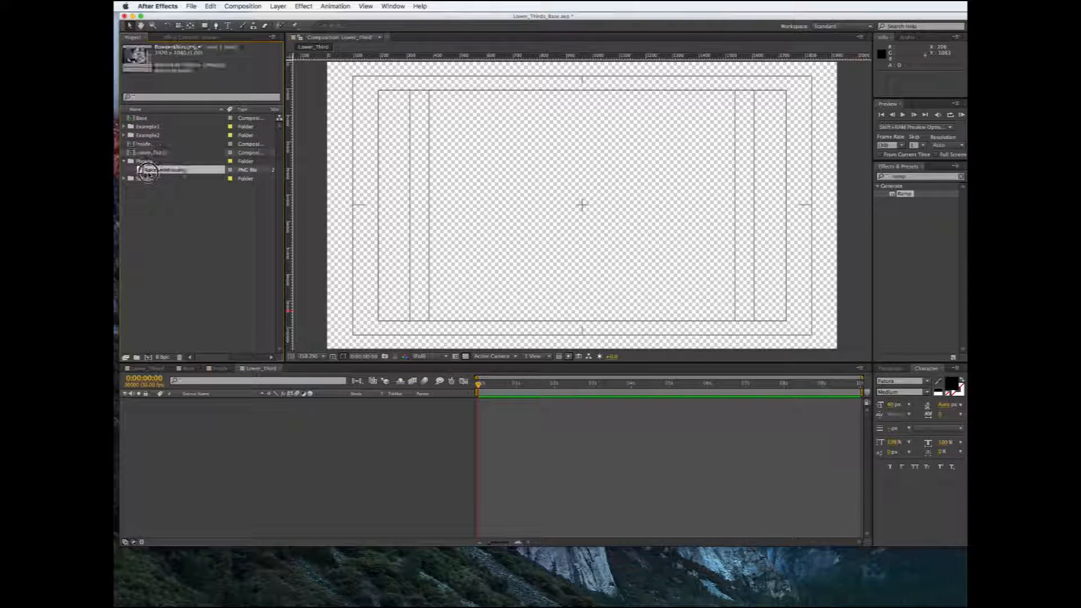
pyautogui.moveTo(147, 171); pyautogui.dragTo(162, 404)
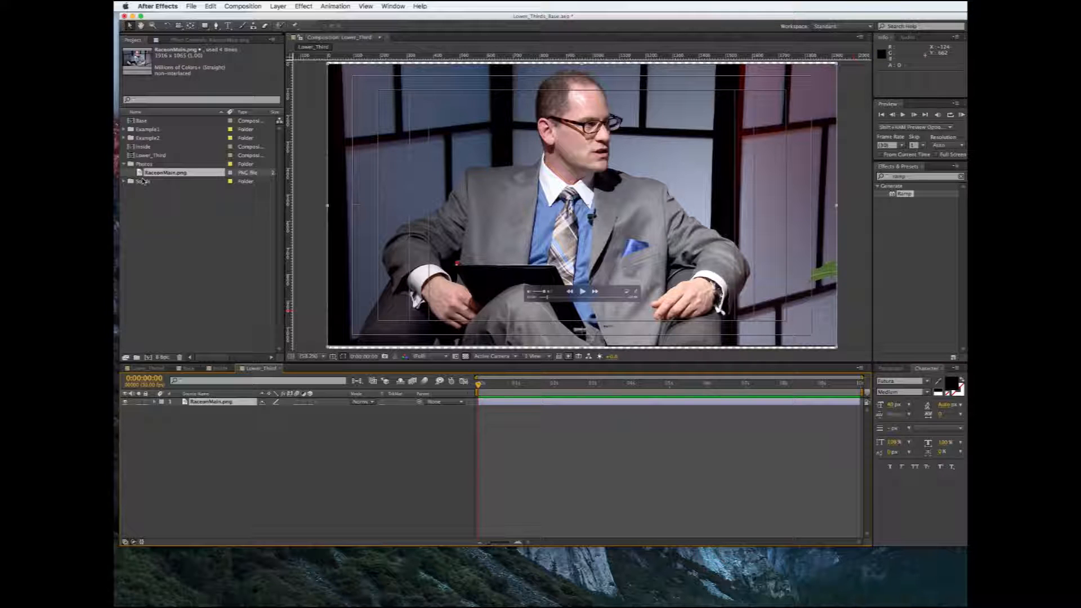
# Collapse the Photos folder and open the Base composition
pyautogui.click(124, 164)
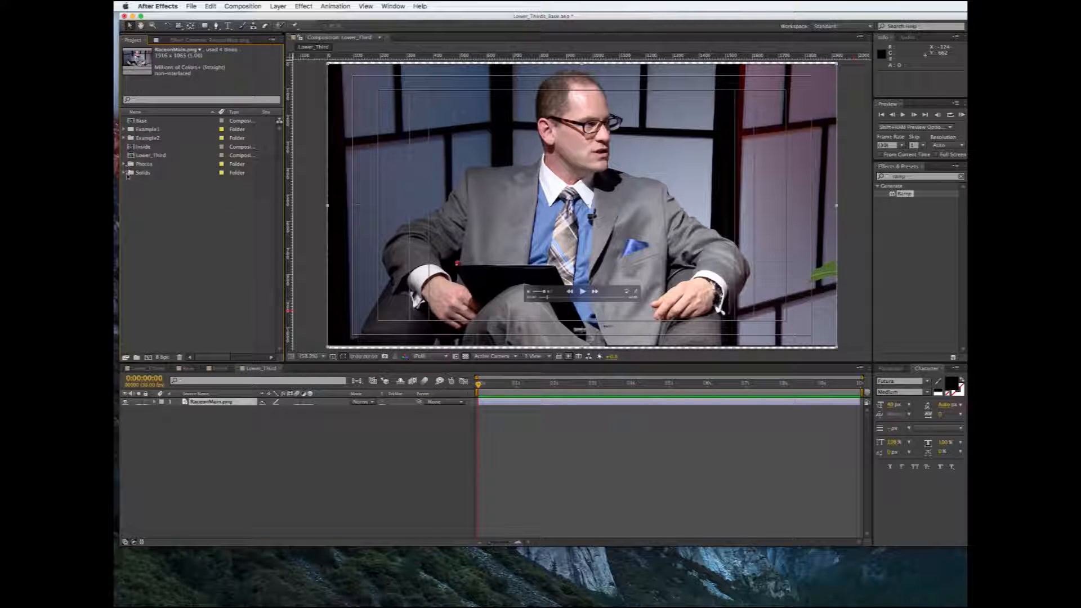
pyautogui.click(153, 148)
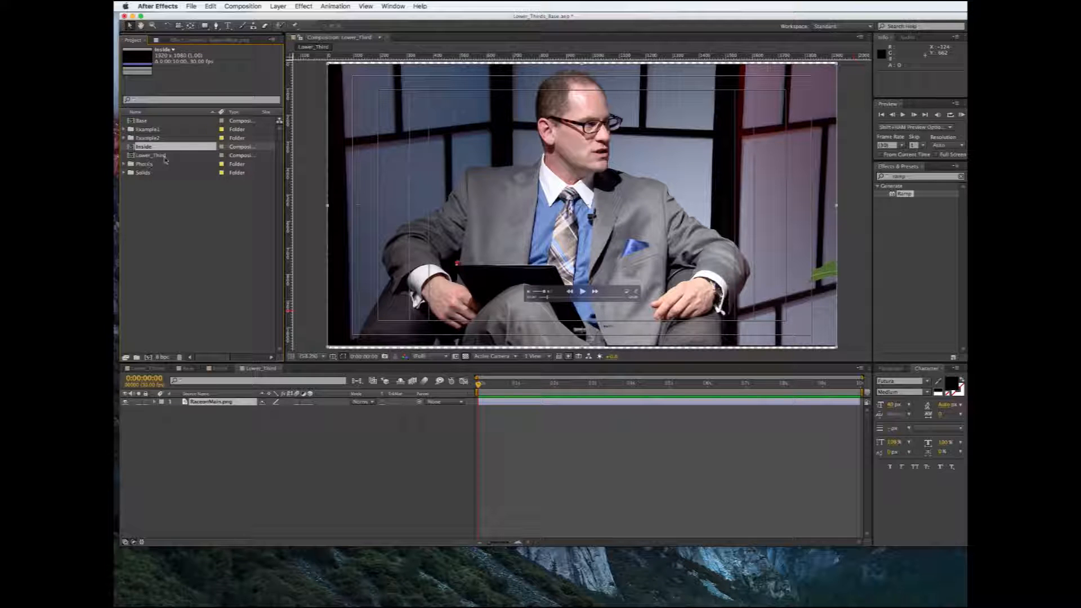
pyautogui.click(142, 121)
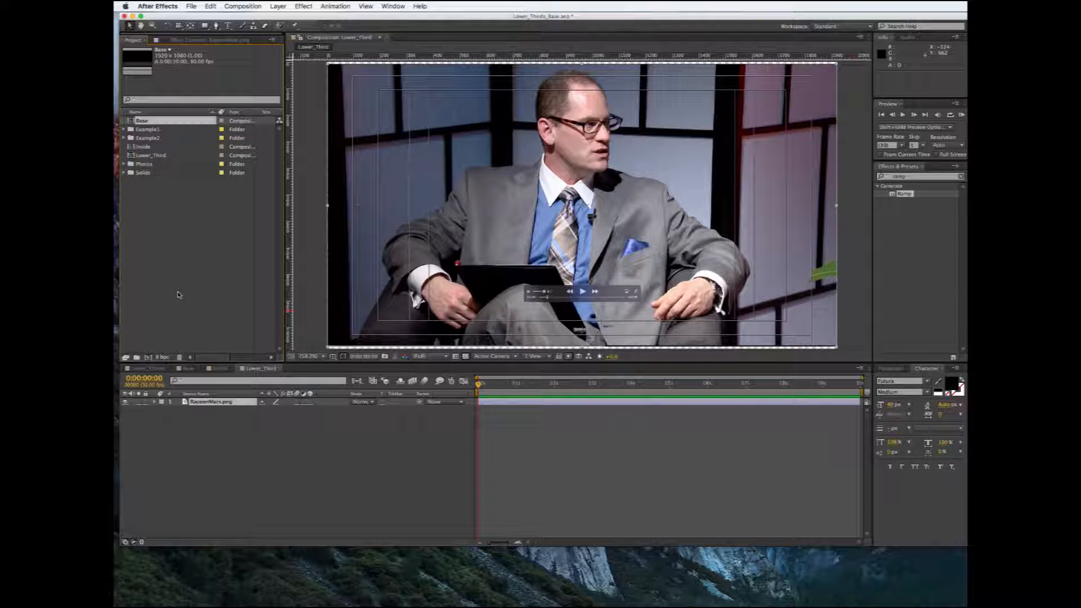
pyautogui.click(188, 369)
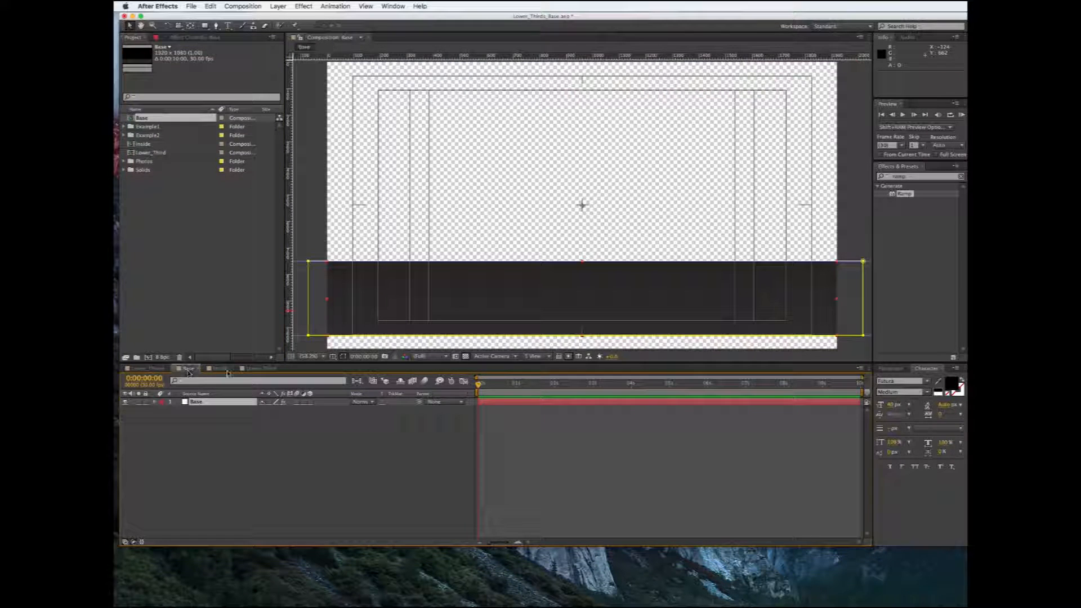
# In Lower_Third, stack Base and then Inside above the presenter photo and view at 50%
pyautogui.click(219, 369)
pyautogui.click(256, 369)
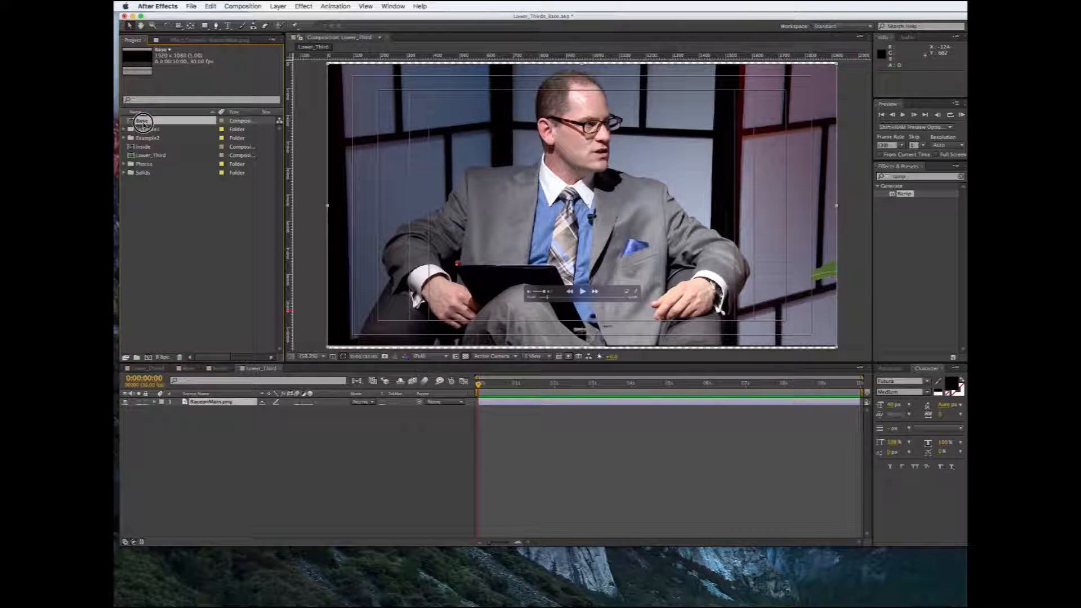
pyautogui.click(160, 429)
pyautogui.click(166, 402)
pyautogui.moveTo(167, 402); pyautogui.dragTo(171, 401)
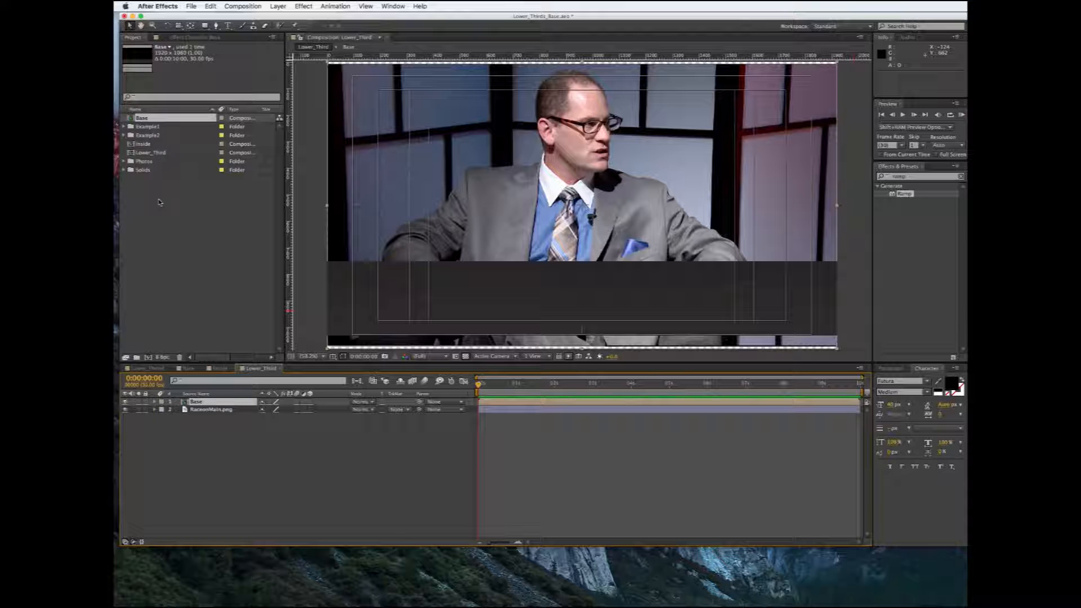
pyautogui.moveTo(147, 144); pyautogui.dragTo(182, 402)
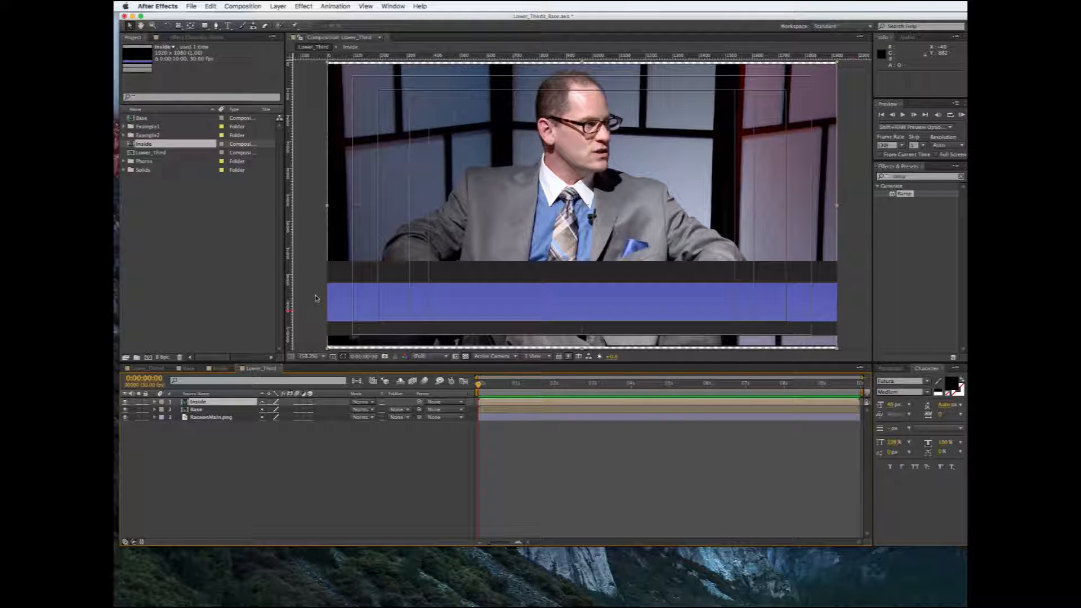
pyautogui.click(322, 357)
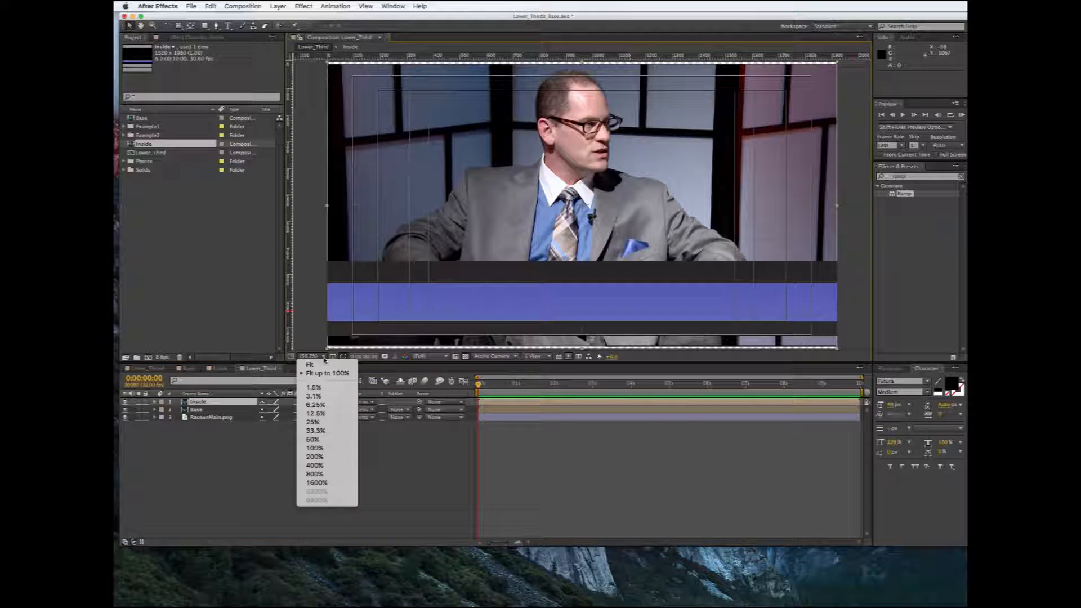
pyautogui.click(314, 439)
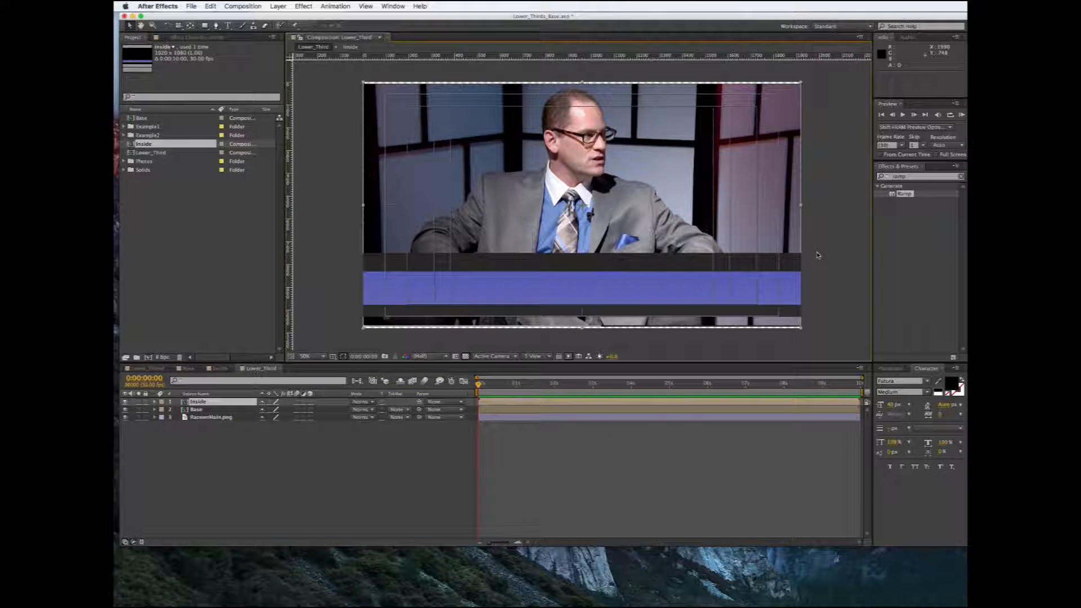
# Draw a narrow rectangle mask on the Base layer right of the frame and reveal Mask 1's properties
pyautogui.click(332, 232)
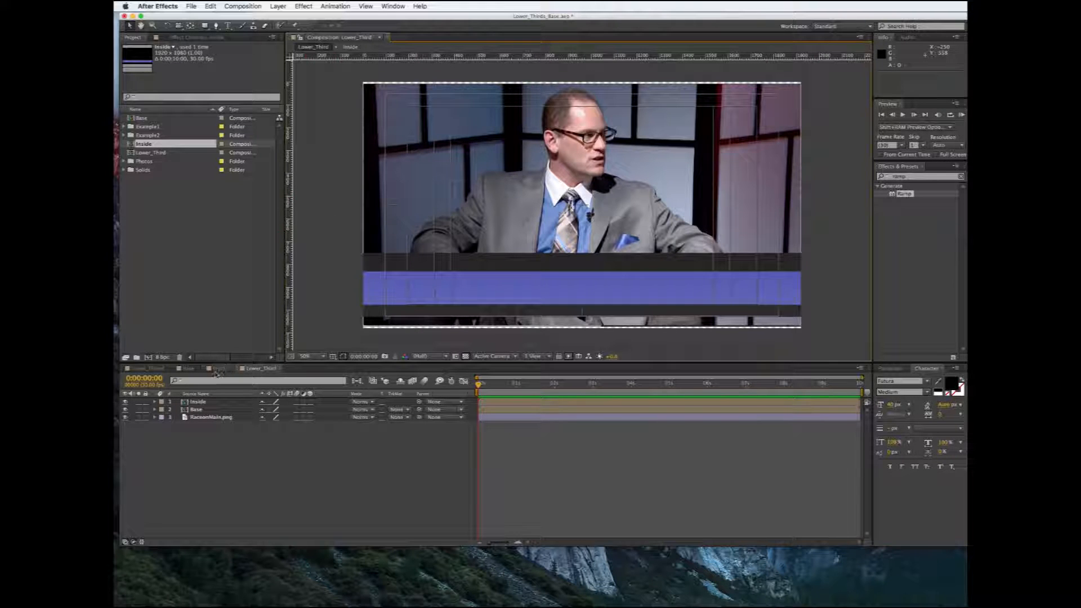
pyautogui.click(207, 413)
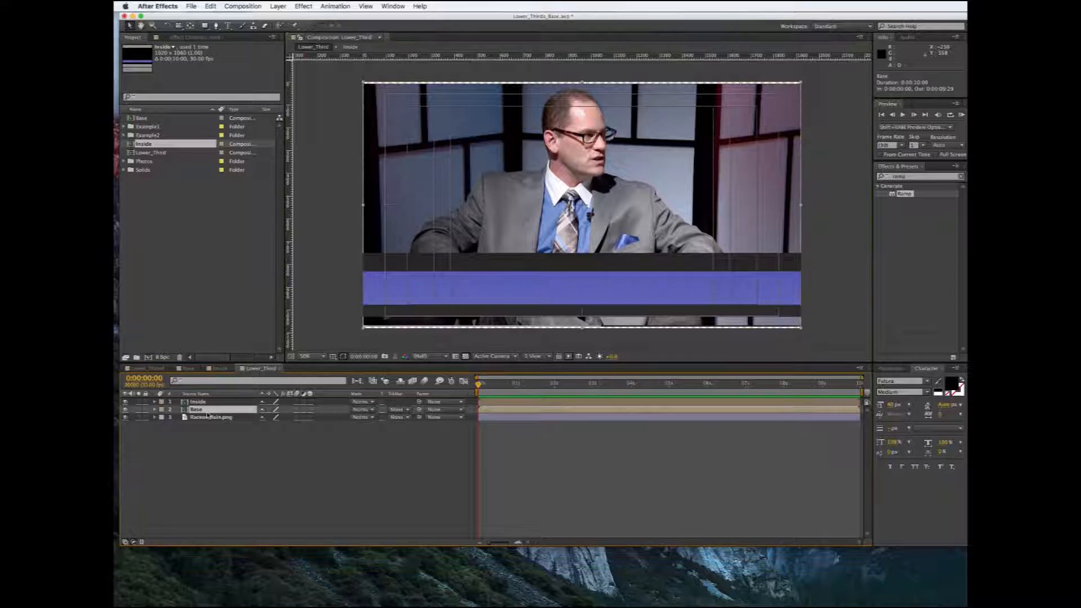
pyautogui.click(204, 26)
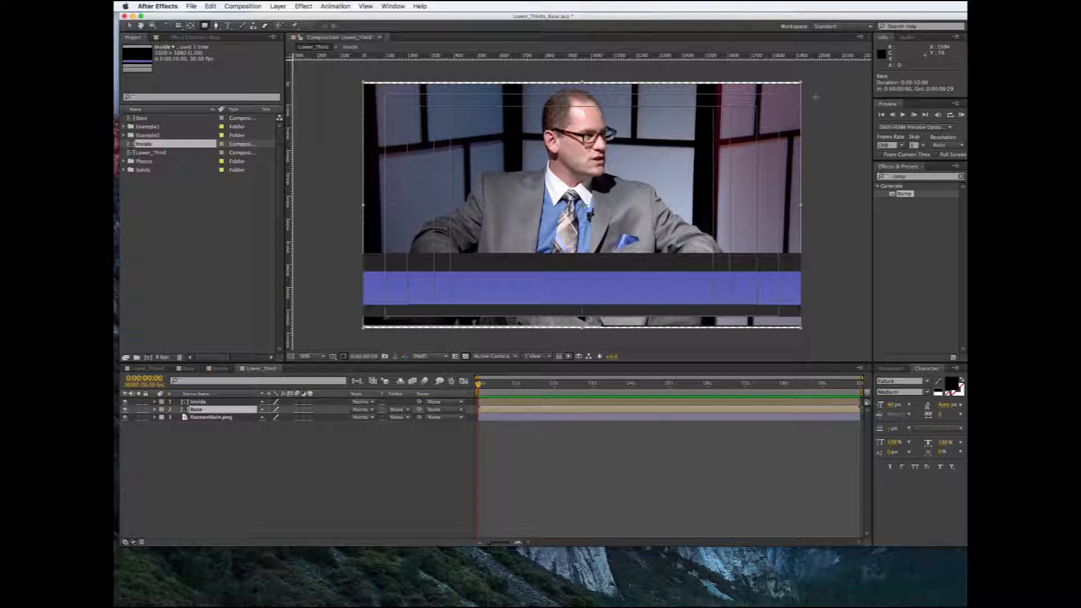
pyautogui.moveTo(809, 105); pyautogui.dragTo(857, 344)
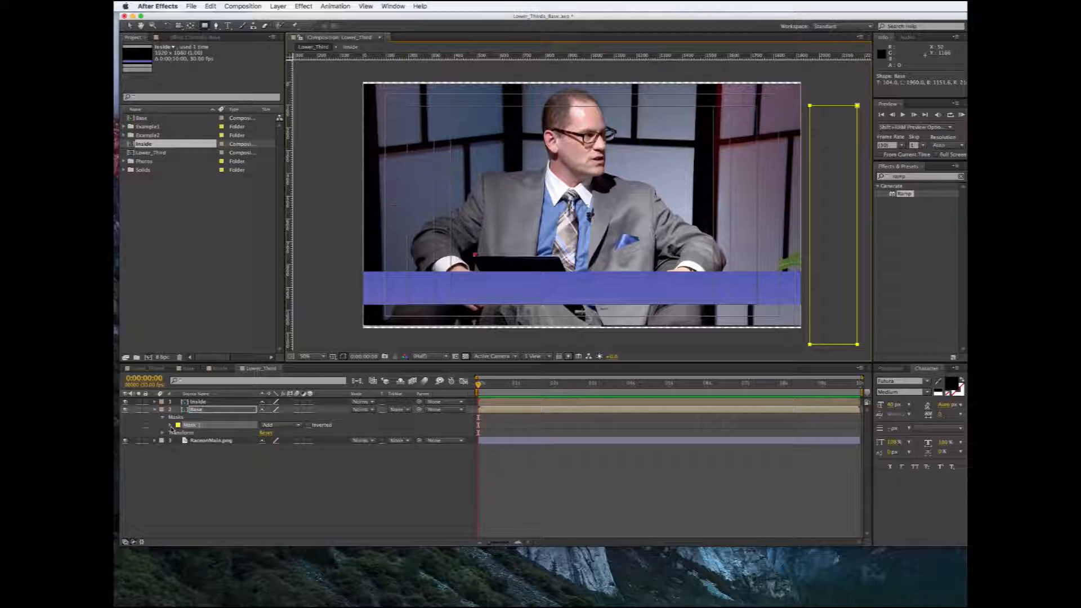
pyautogui.click(170, 425)
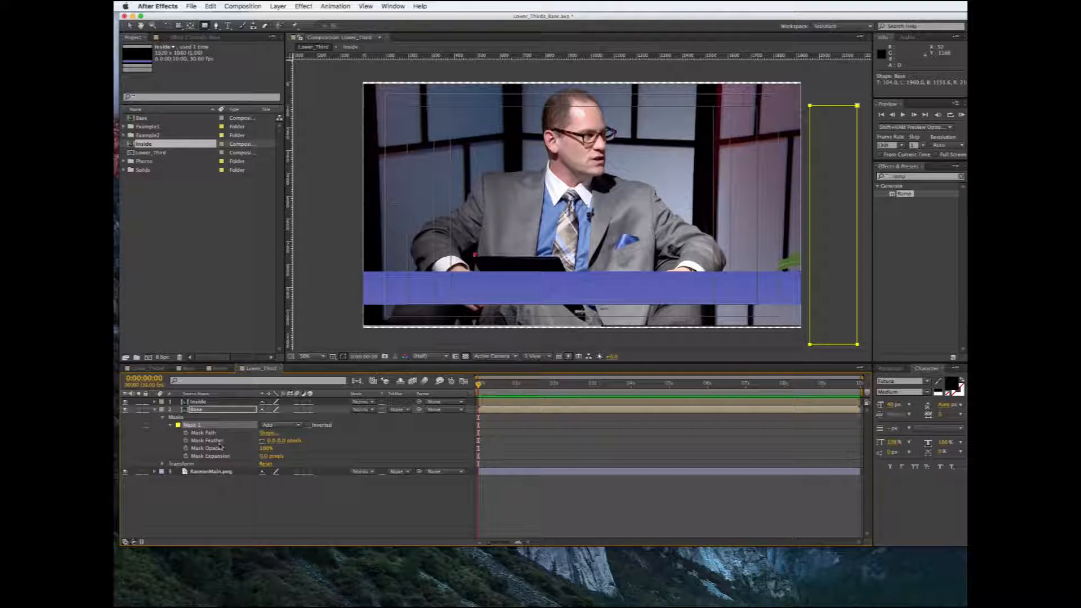
# Keyframe the Base mask path, then at frame 20 drag its left points across the whole frame
pyautogui.click(186, 433)
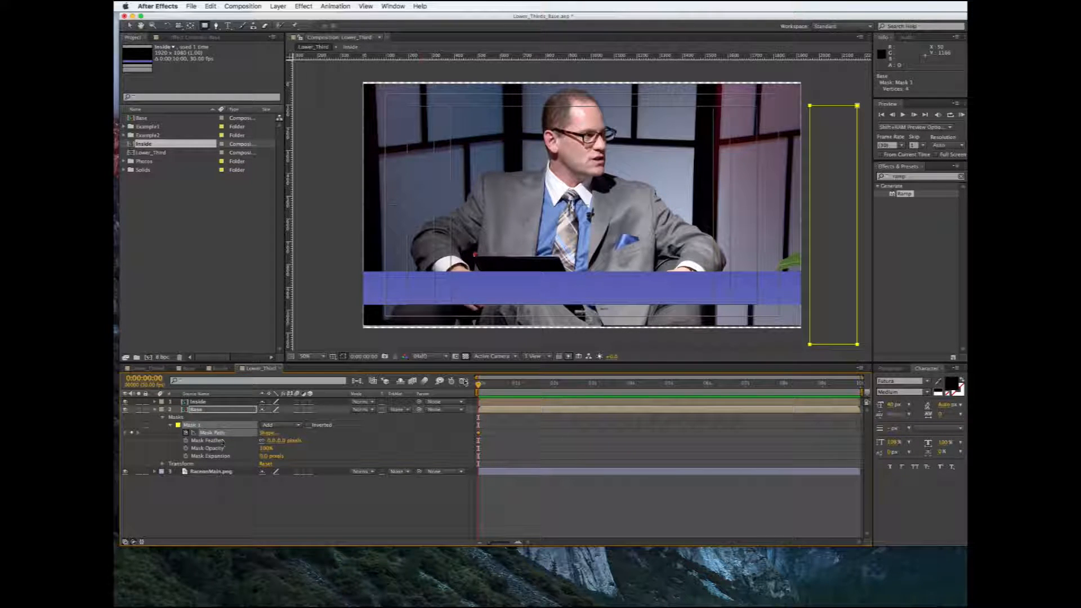
pyautogui.moveTo(480, 385)
pyautogui.mouseDown()
pyautogui.moveTo(492, 385)
pyautogui.moveTo(478, 384)
pyautogui.mouseUp()
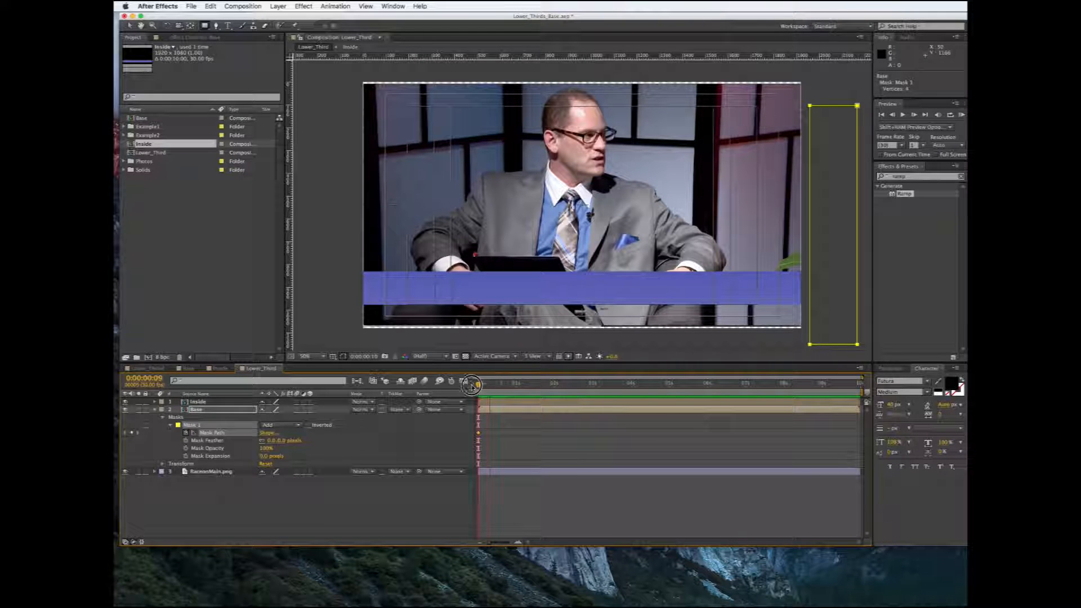
pyautogui.click(144, 378)
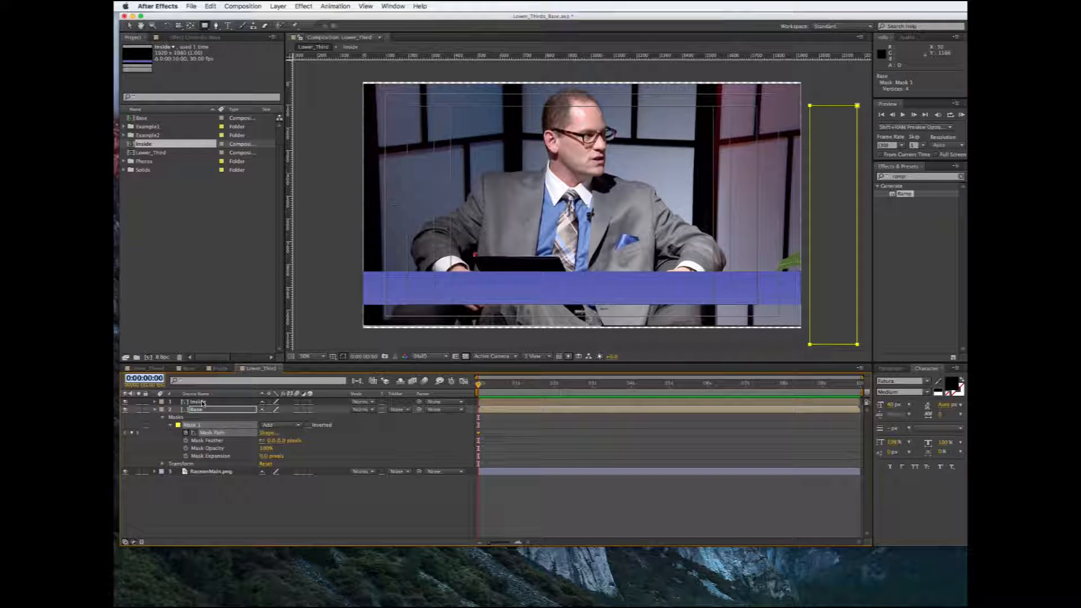
pyautogui.write('20')
pyautogui.press('Return')
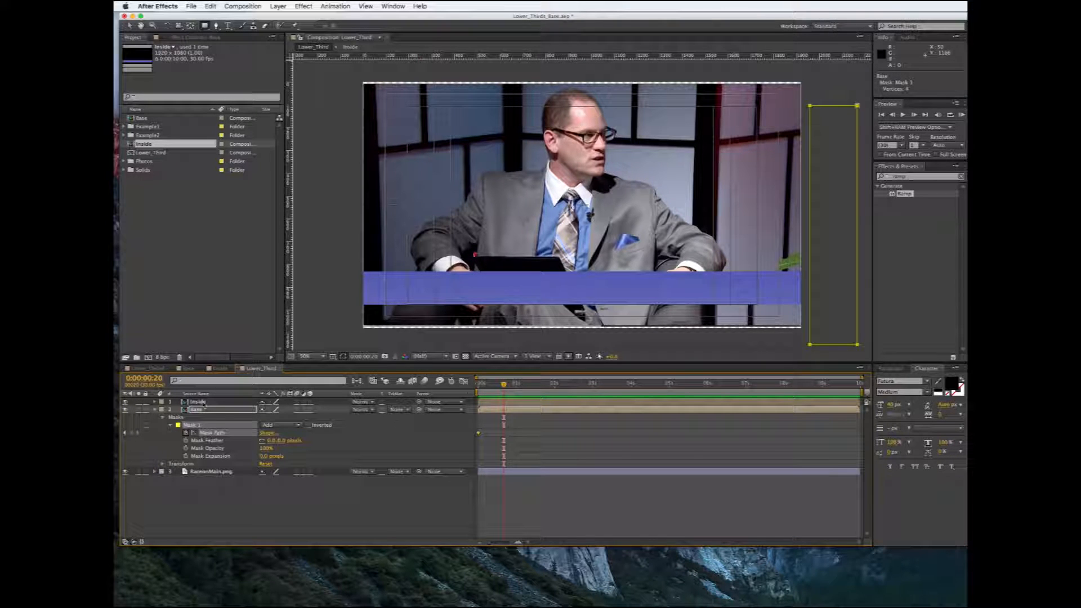
pyautogui.click(129, 26)
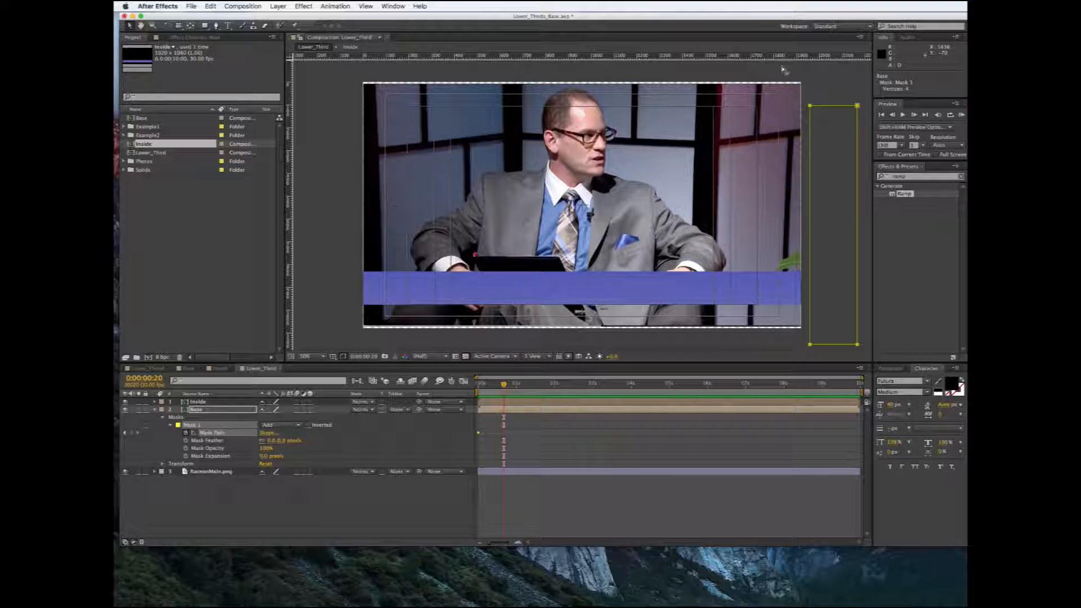
pyautogui.moveTo(782, 66); pyautogui.dragTo(817, 361)
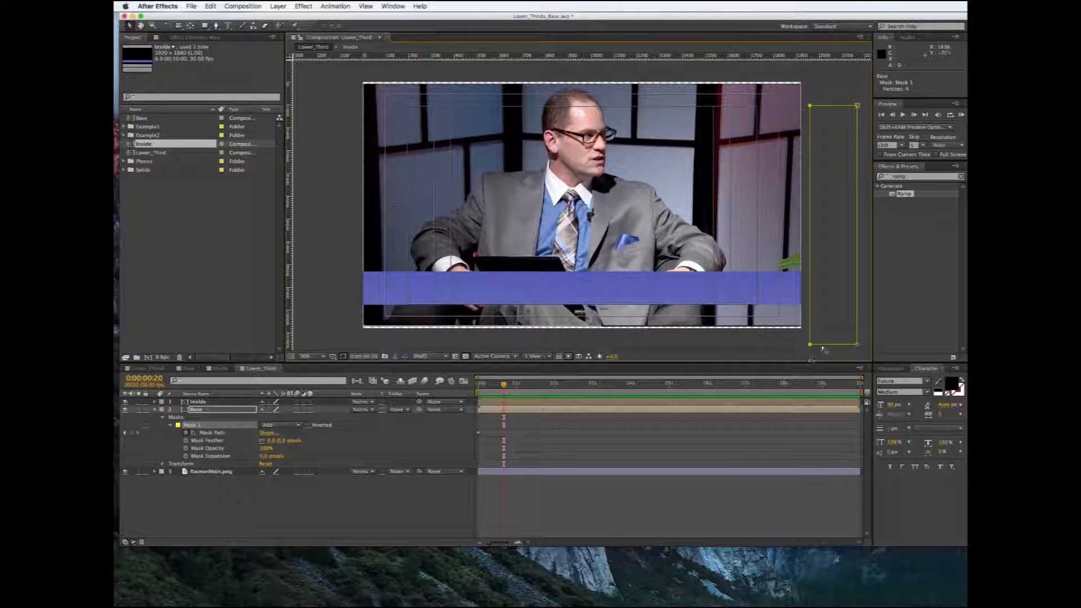
pyautogui.moveTo(809, 346); pyautogui.dragTo(336, 344)
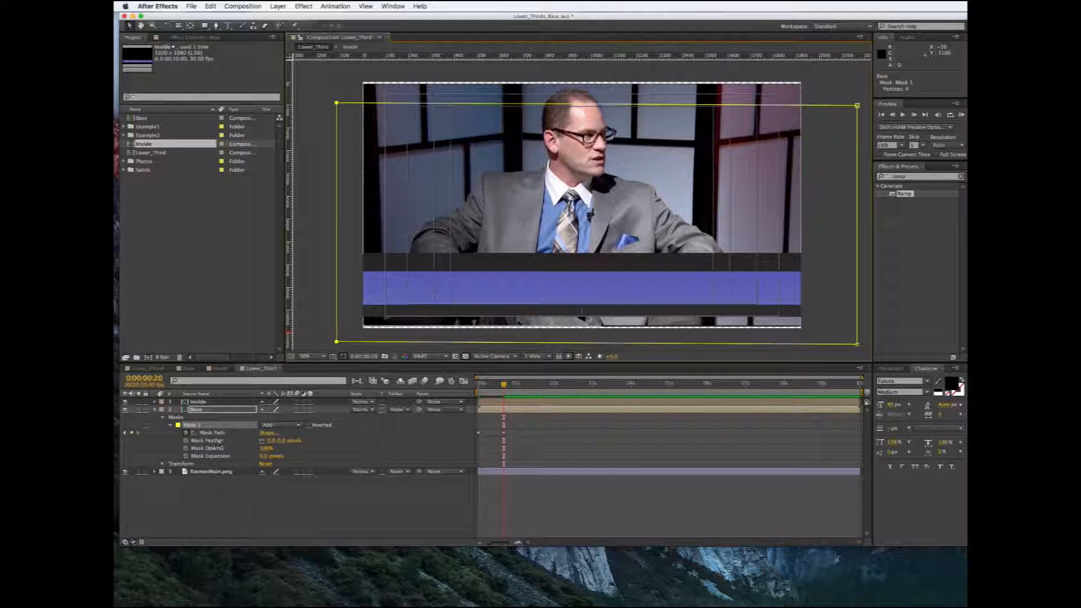
# Set the Base layer's mask feather to 200 pixels
pyautogui.click(272, 441)
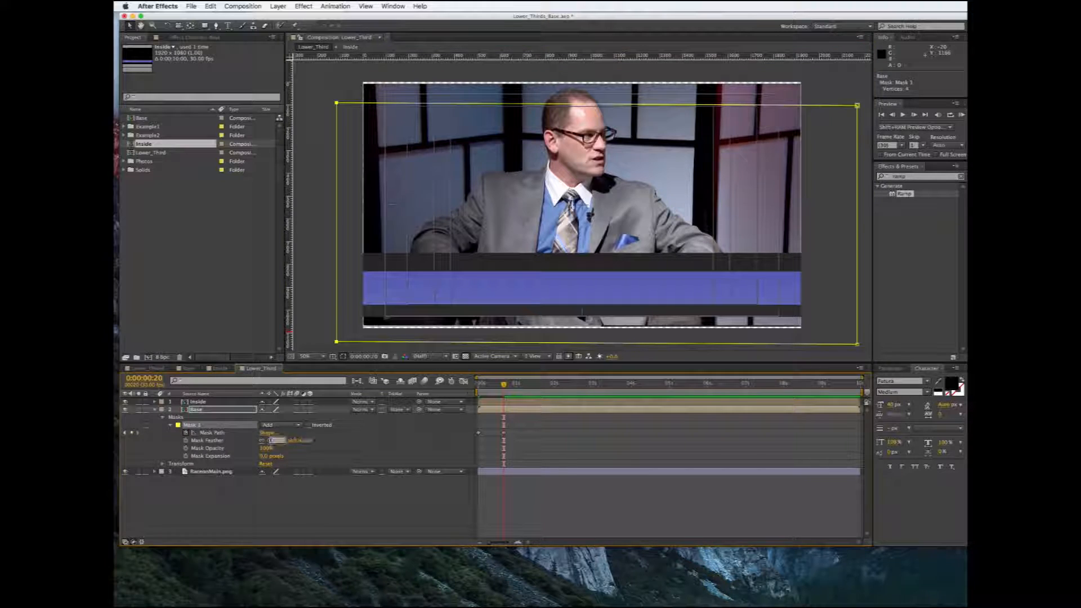
pyautogui.write('200')
pyautogui.click(329, 458)
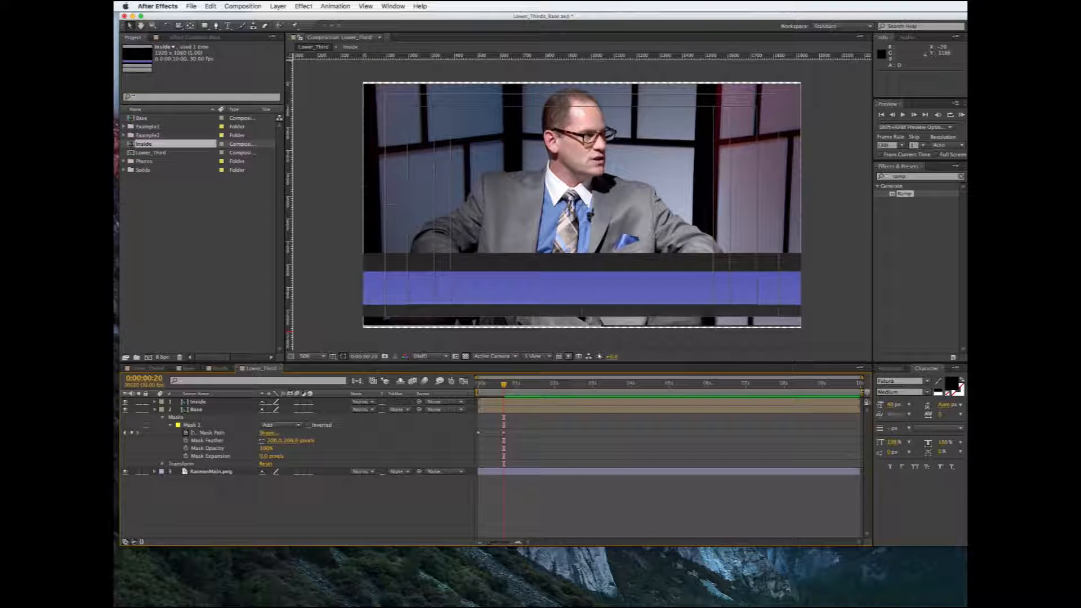
# Limit the work area to the opening frames, RAM-preview the dark bar wipe, and collapse Base
pyautogui.moveTo(860, 395); pyautogui.dragTo(519, 392)
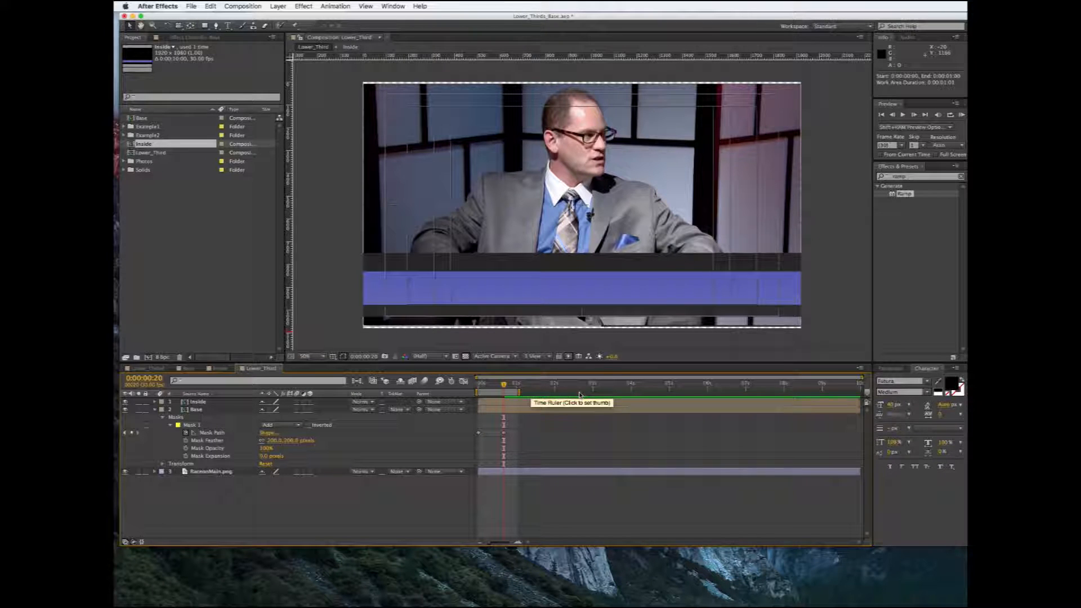
pyautogui.click(962, 115)
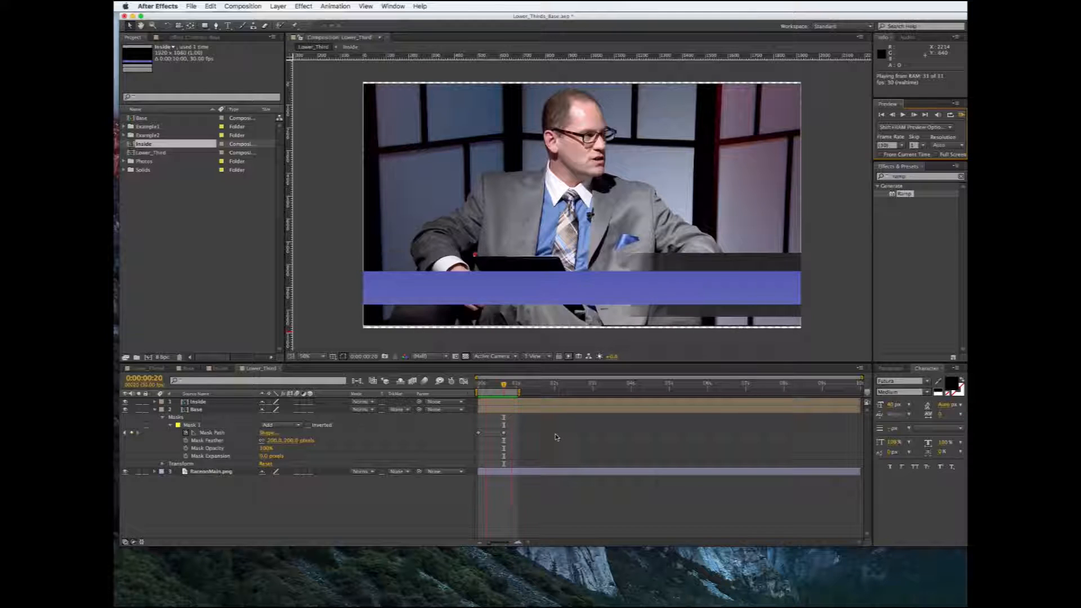
pyautogui.press('space')
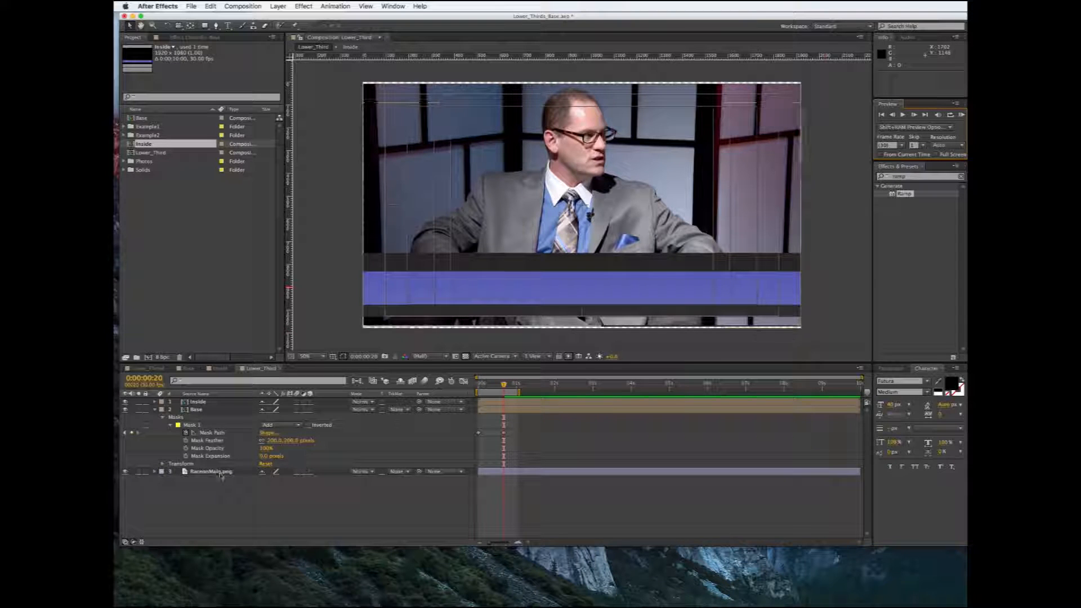
pyautogui.click(155, 410)
pyautogui.click(200, 403)
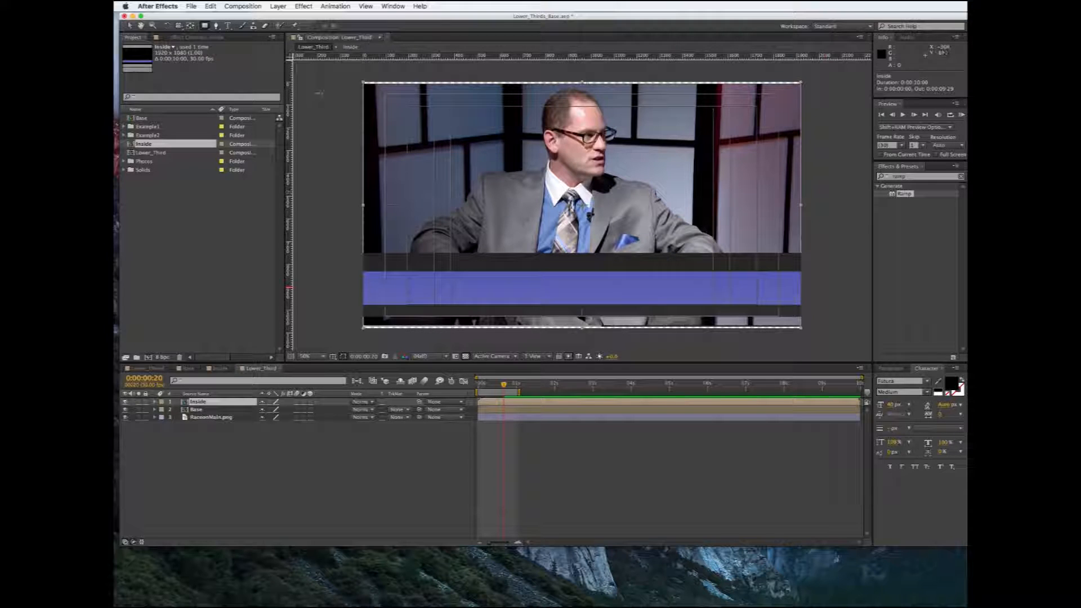
# Draw a rectangle mask on Inside left of the frame and set a Mask Path keyframe at frame 0
pyautogui.moveTo(311, 108); pyautogui.dragTo(349, 342)
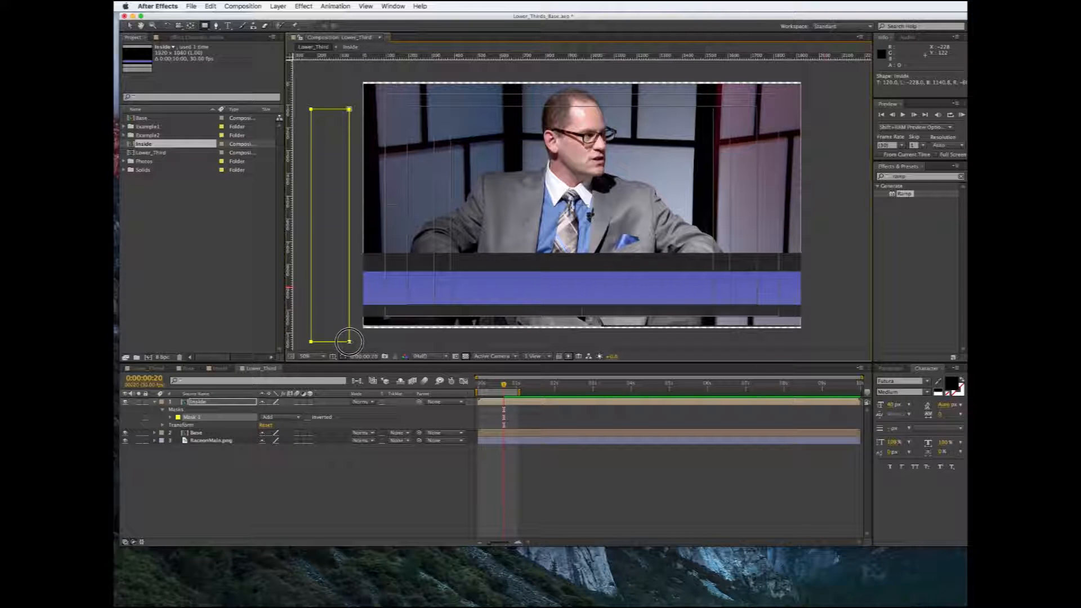
pyautogui.moveTo(349, 342); pyautogui.dragTo(349, 342)
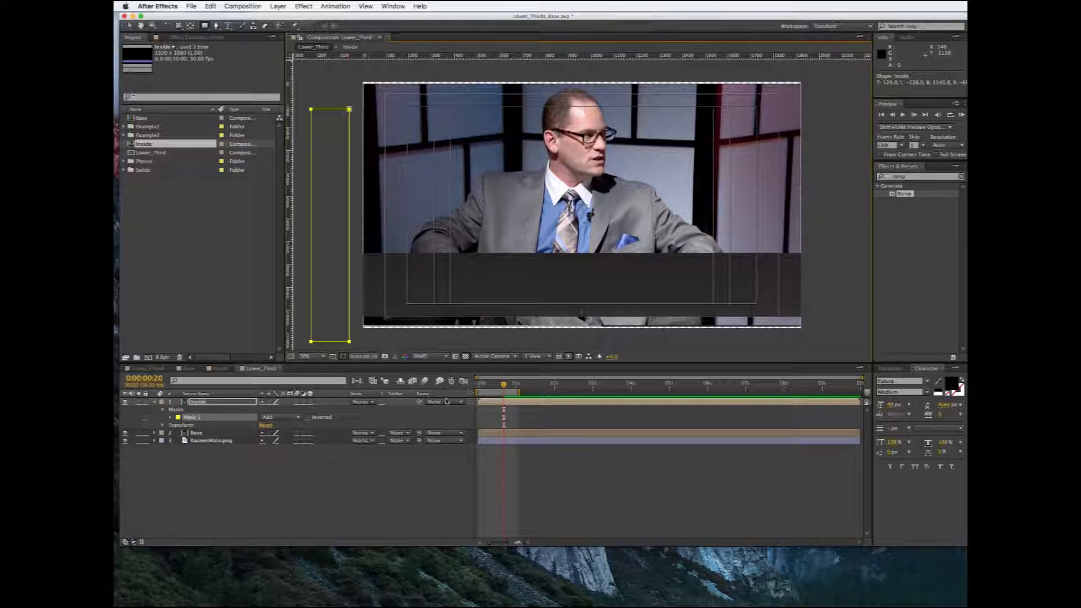
pyautogui.moveTo(510, 388); pyautogui.dragTo(475, 389)
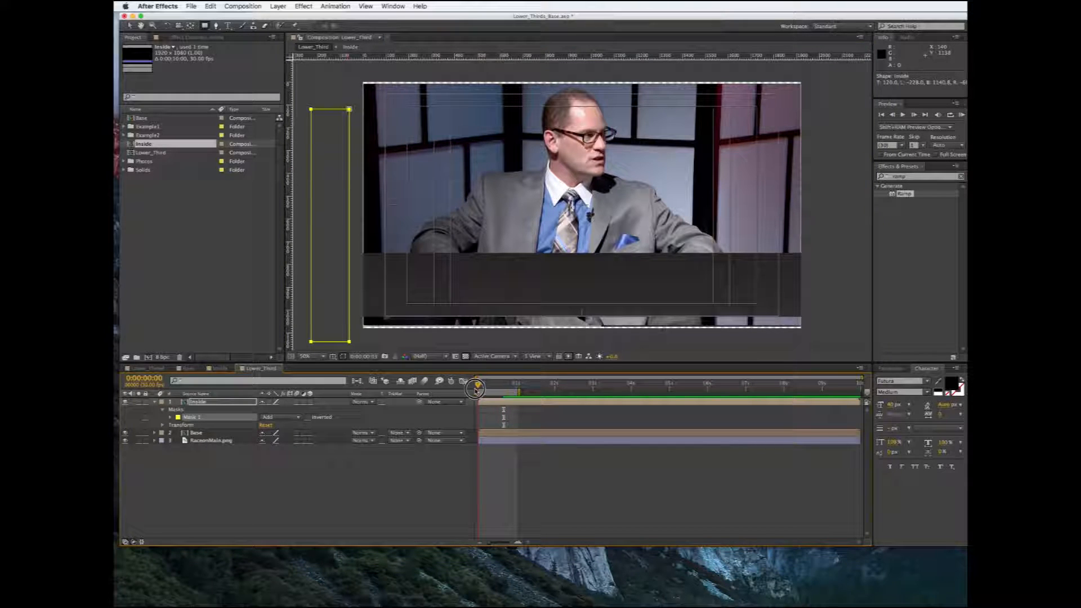
pyautogui.click(170, 419)
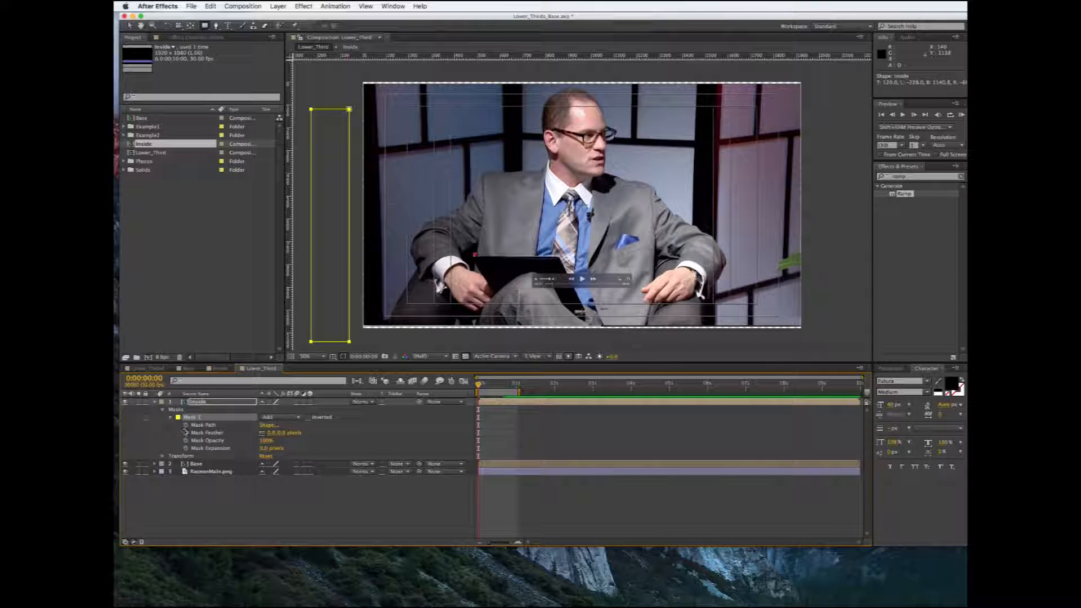
pyautogui.click(186, 426)
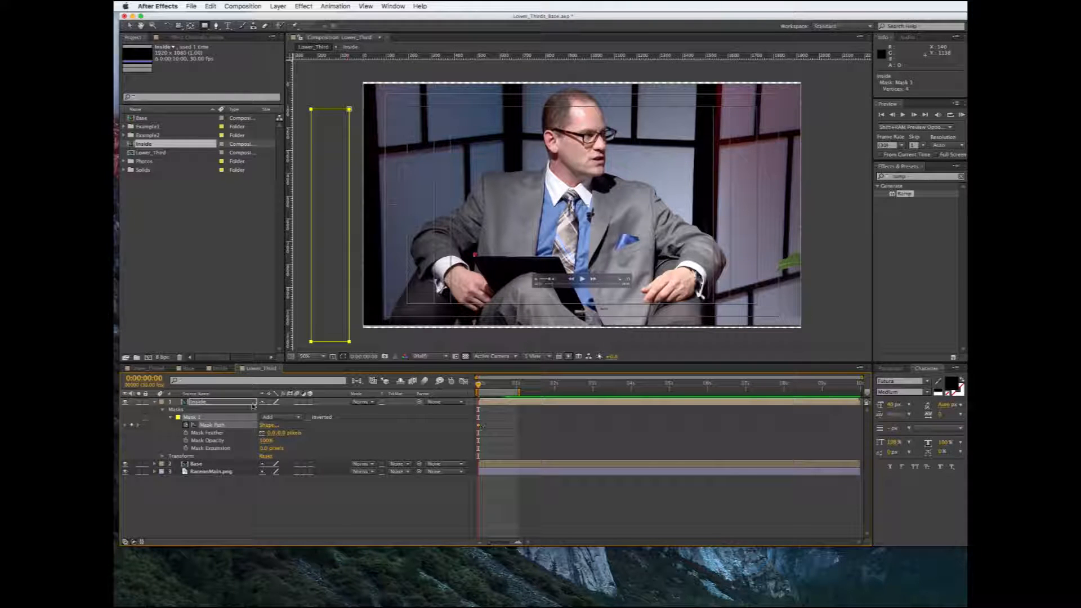
# At frame 20, marquee-select the right-side points of the Inside mask
pyautogui.click(143, 378)
pyautogui.write('20')
pyautogui.press('Return')
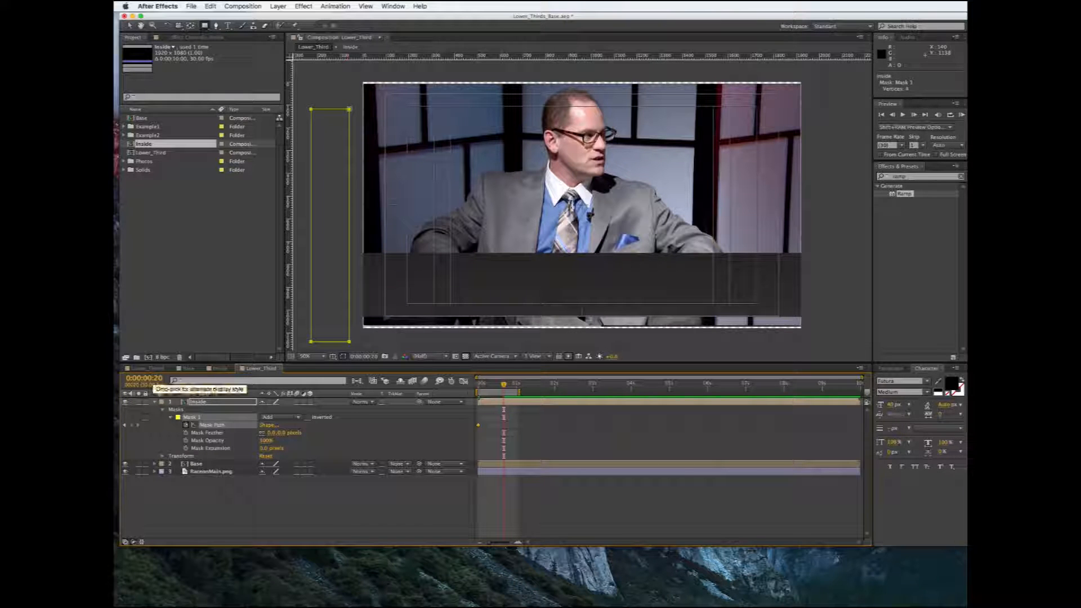
pyautogui.click(130, 29)
pyautogui.moveTo(345, 85); pyautogui.dragTo(832, 341)
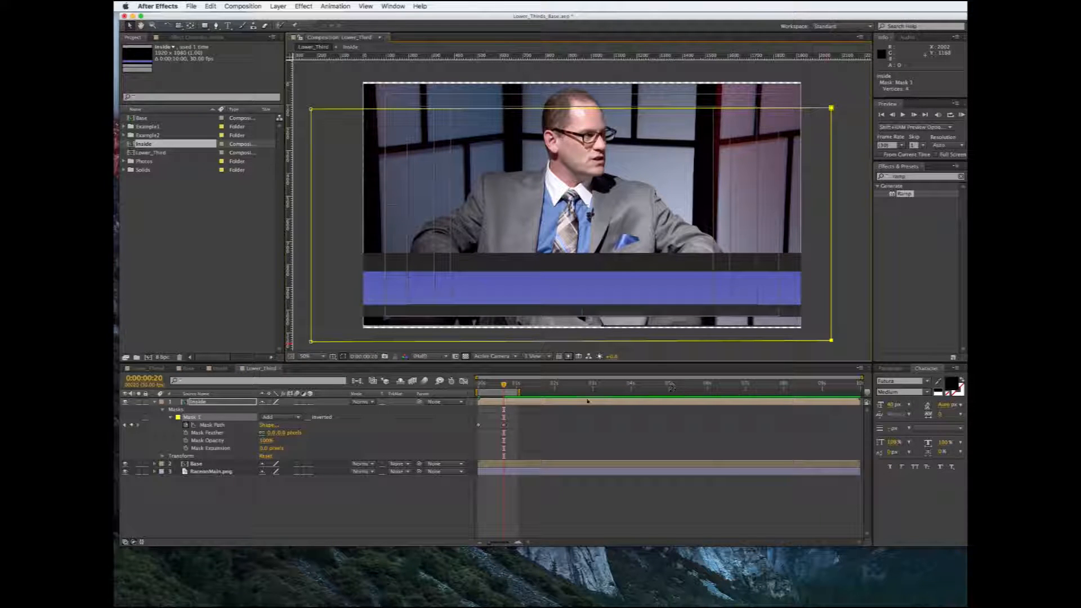
# Set the Inside mask feather to 200 pixels and RAM-preview the blue bar wipe
pyautogui.moveTo(505, 388); pyautogui.dragTo(502, 392)
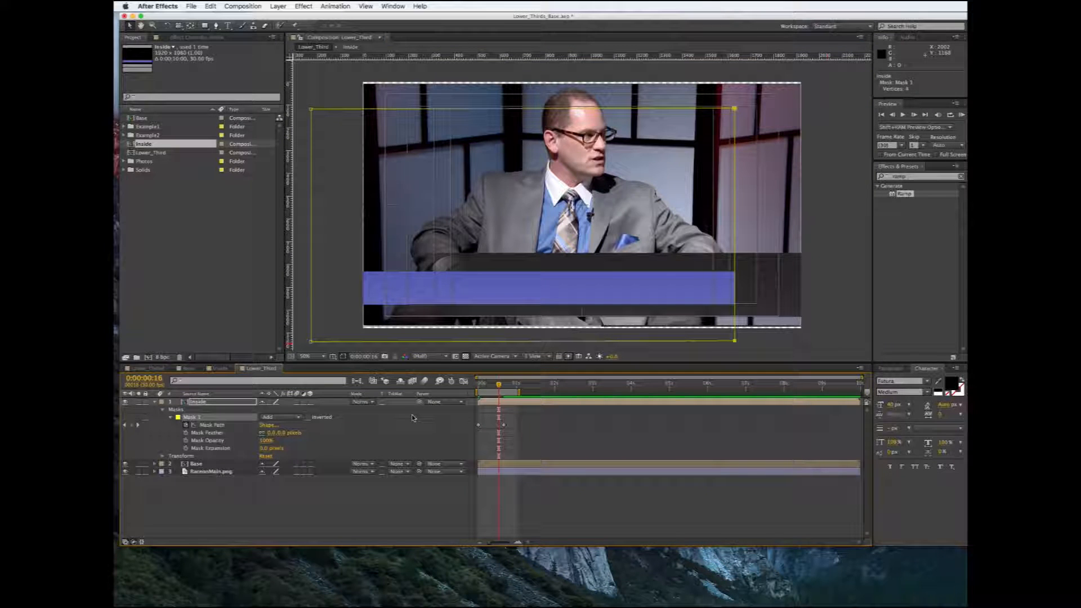
pyautogui.click(274, 433)
pyautogui.write('200')
pyautogui.click(295, 491)
pyautogui.click(962, 115)
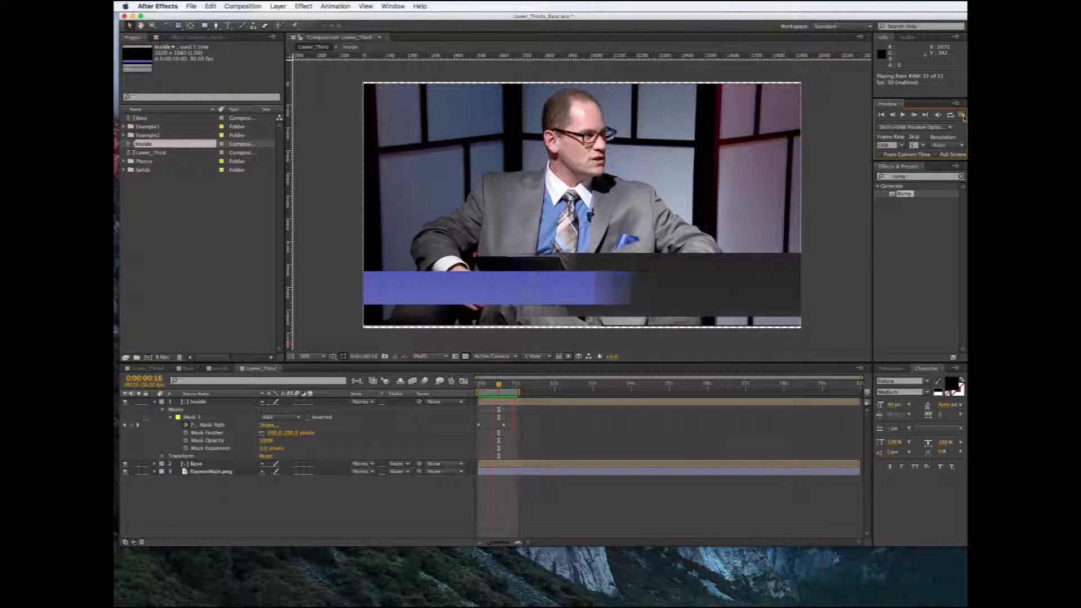
pyautogui.click(962, 115)
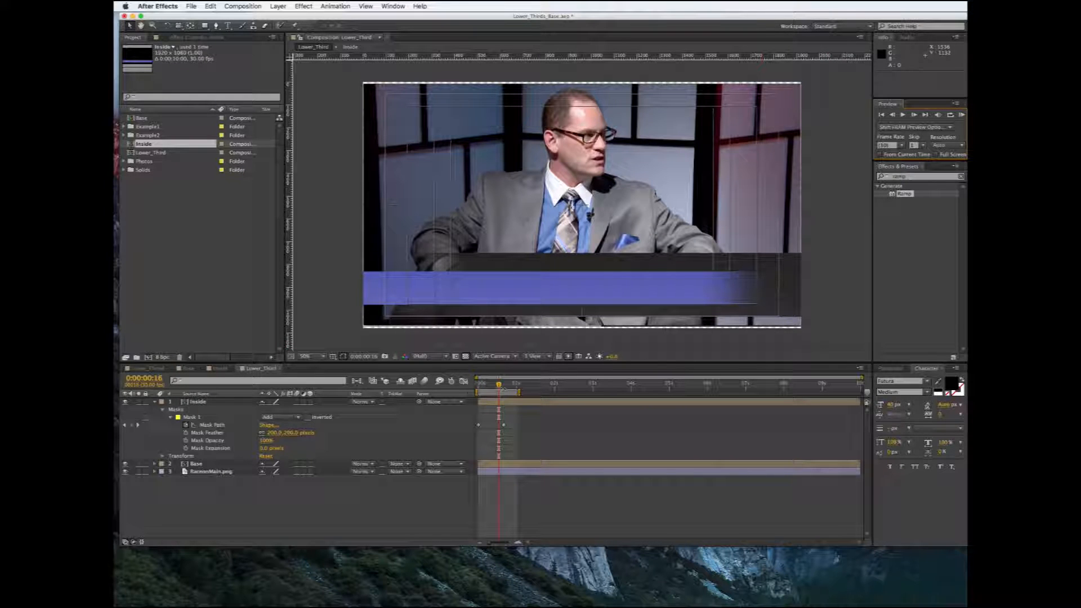
# Extend the work area to 0:00:05:25 and move the current time to 0:00:05:00
pyautogui.click(518, 393)
pyautogui.moveTo(518, 393); pyautogui.dragTo(704, 398)
pyautogui.click(499, 388)
pyautogui.moveTo(500, 387); pyautogui.dragTo(669, 403)
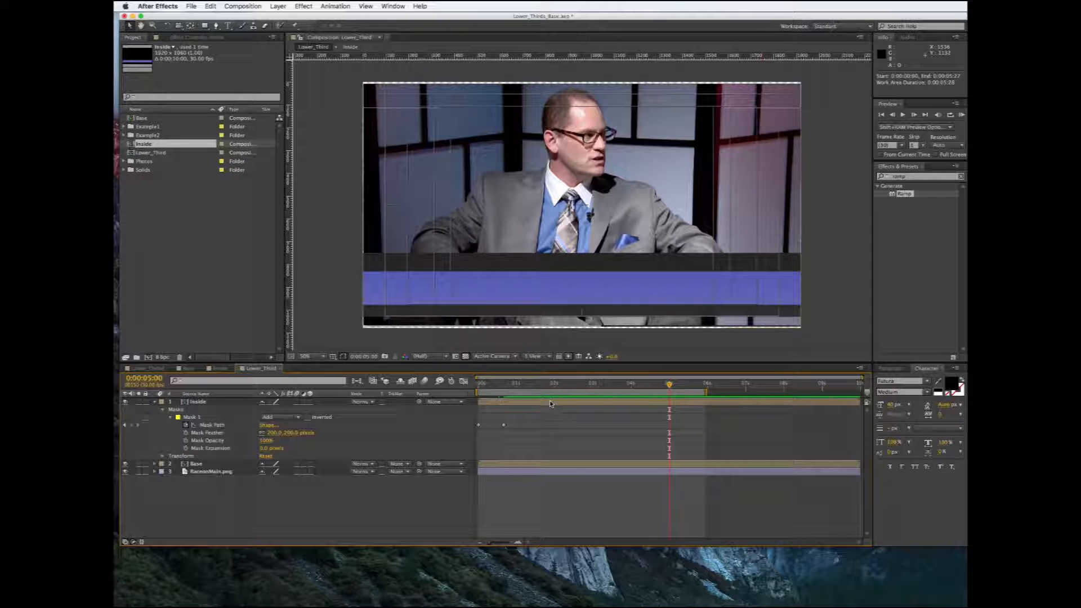
# Copy both Inside Mask Path keyframes and paste them at 5 seconds
pyautogui.moveTo(520, 424); pyautogui.dragTo(478, 431)
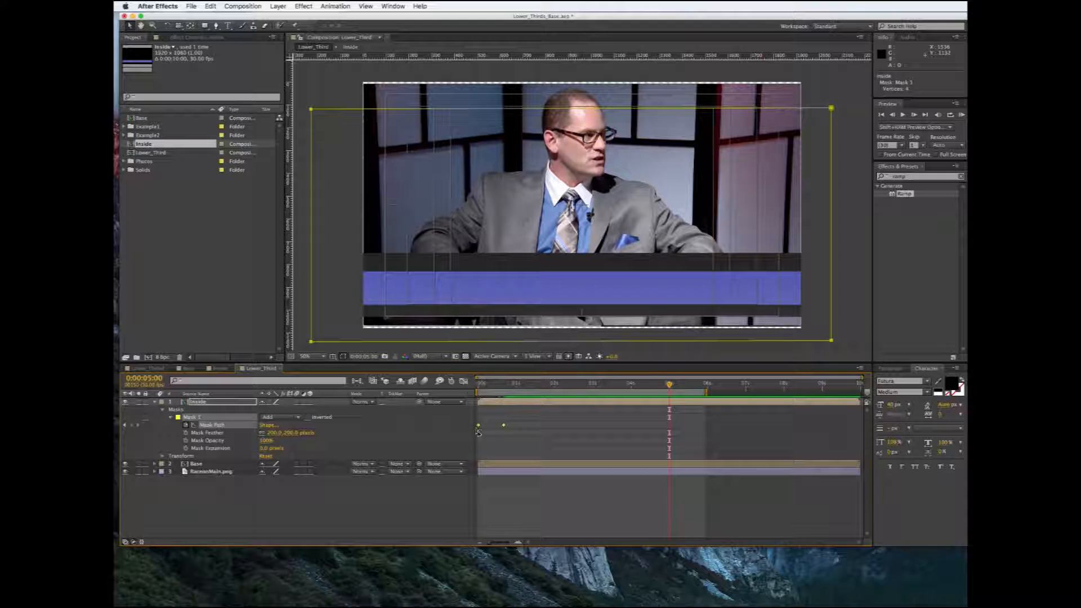
pyautogui.click(212, 7)
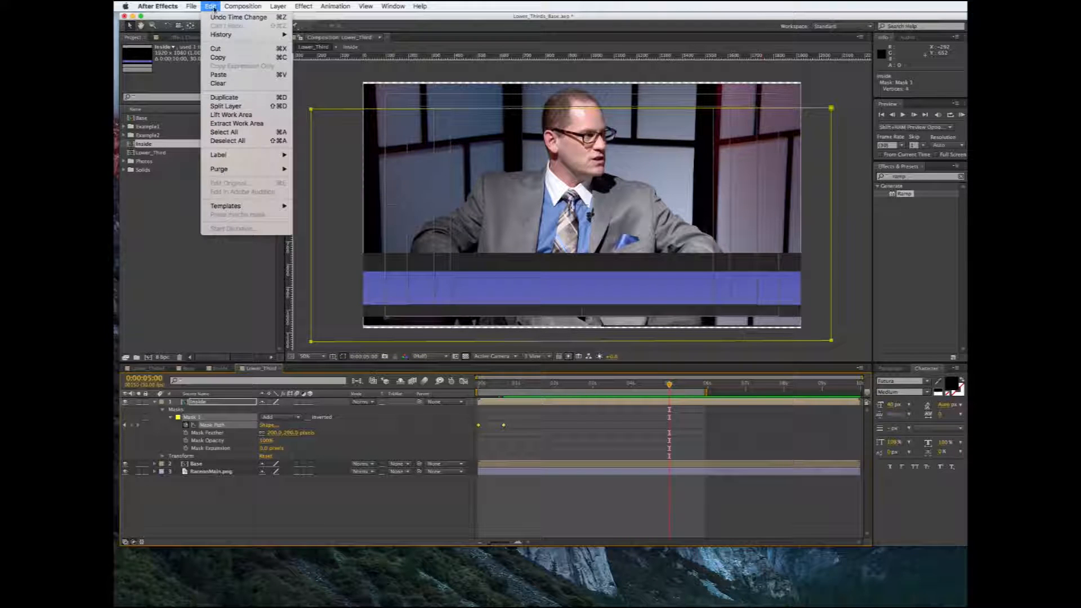
pyautogui.click(222, 59)
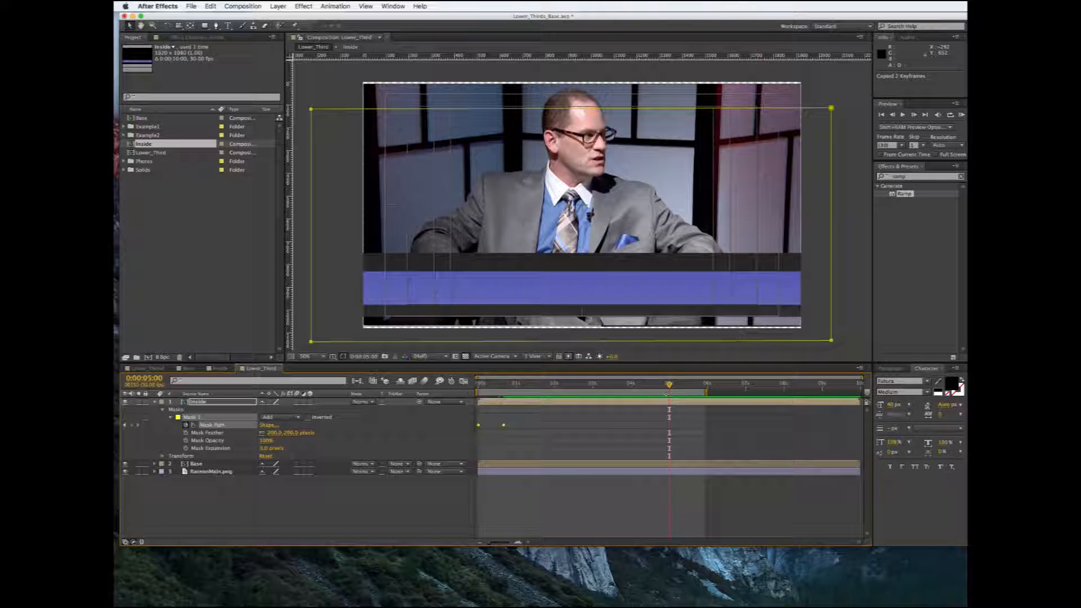
pyautogui.click(210, 6)
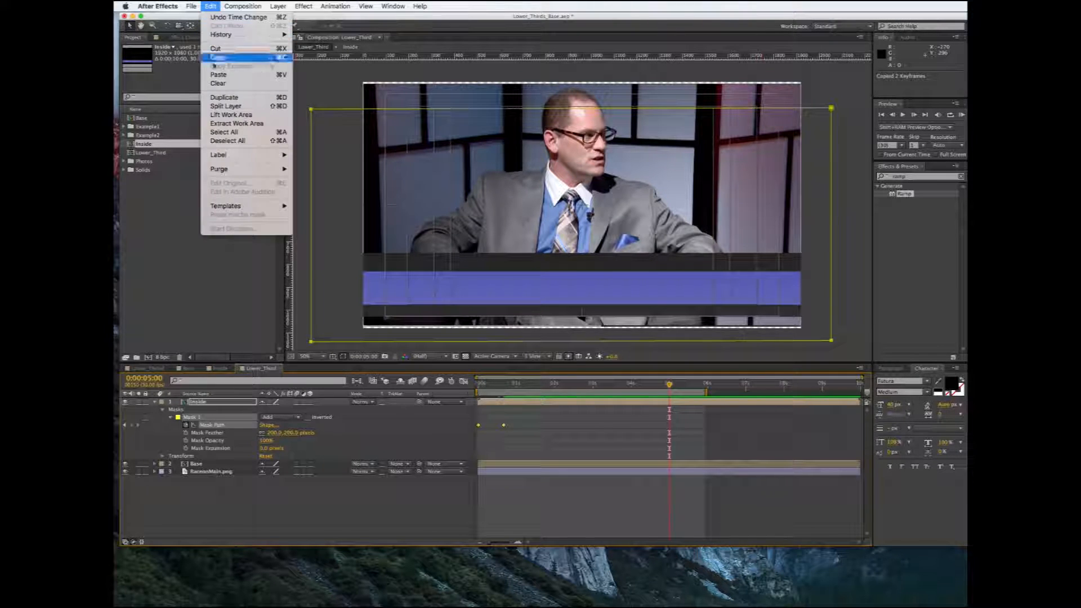
pyautogui.click(218, 75)
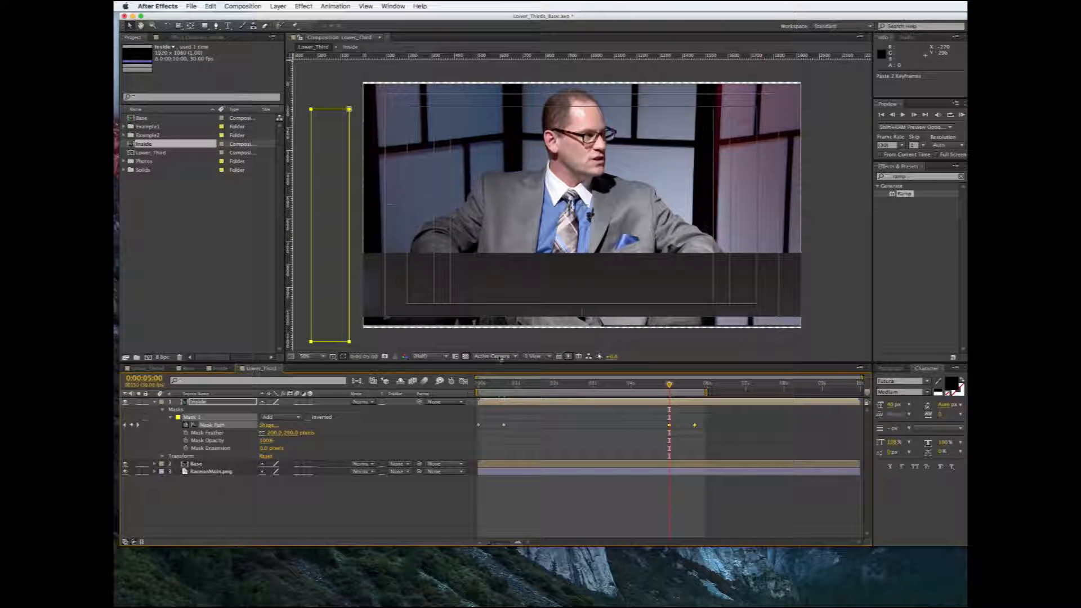
# Time-reverse the pasted keyframes so the blue bar wipes out, and scrub to check
pyautogui.rightClick(671, 428)
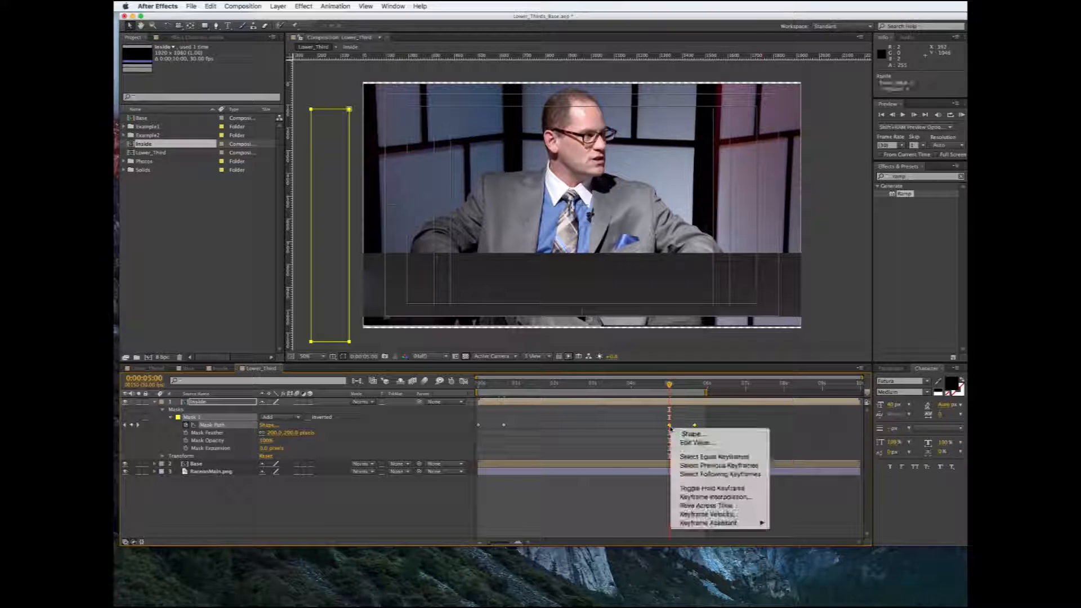
pyautogui.moveTo(734, 524)
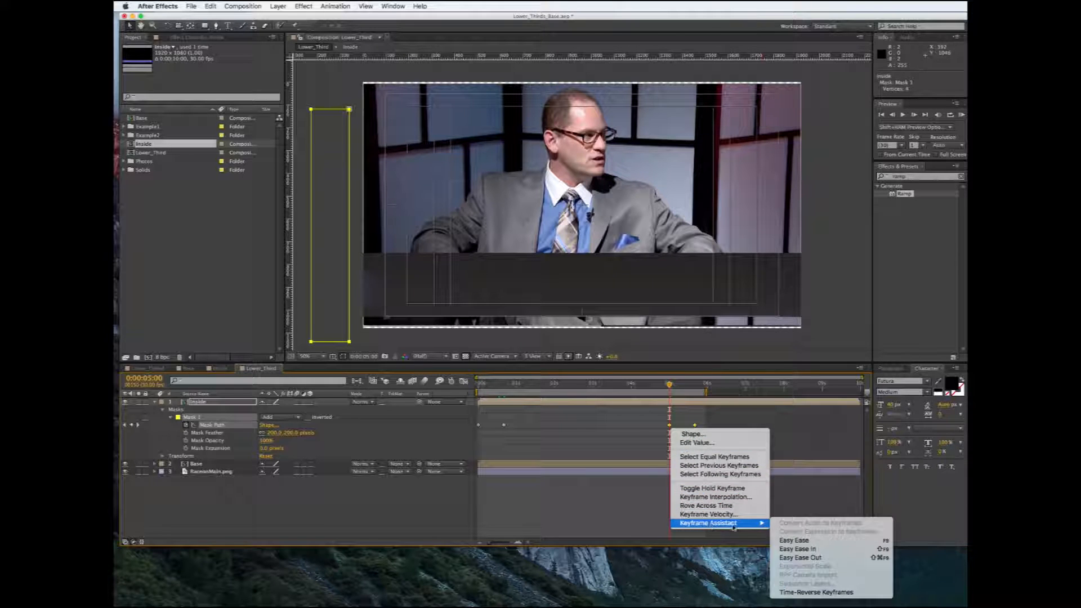
pyautogui.click(812, 592)
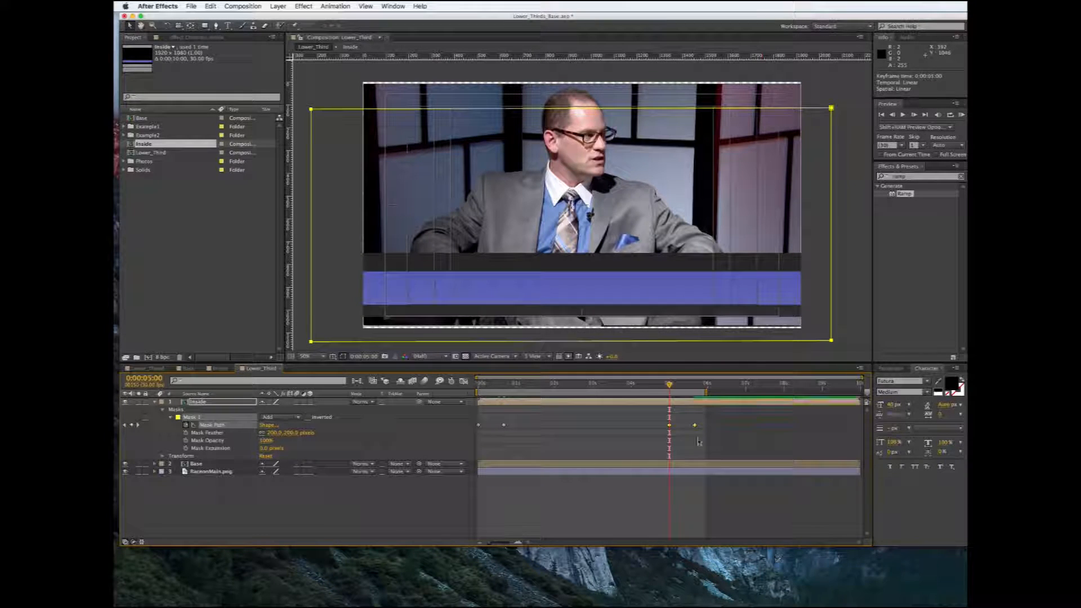
pyautogui.moveTo(670, 385); pyautogui.dragTo(507, 385)
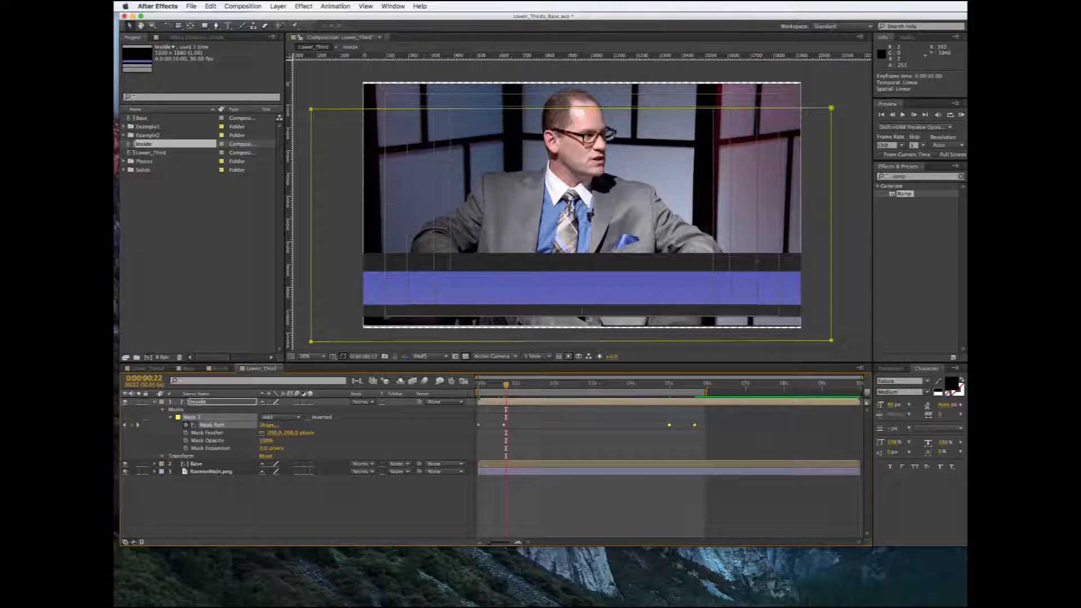
# Show only the Base layer's Mask Path and select its two opening wipe-in keyframes
pyautogui.click(682, 386)
pyautogui.moveTo(680, 387); pyautogui.dragTo(560, 387)
pyautogui.click(156, 403)
pyautogui.click(194, 409)
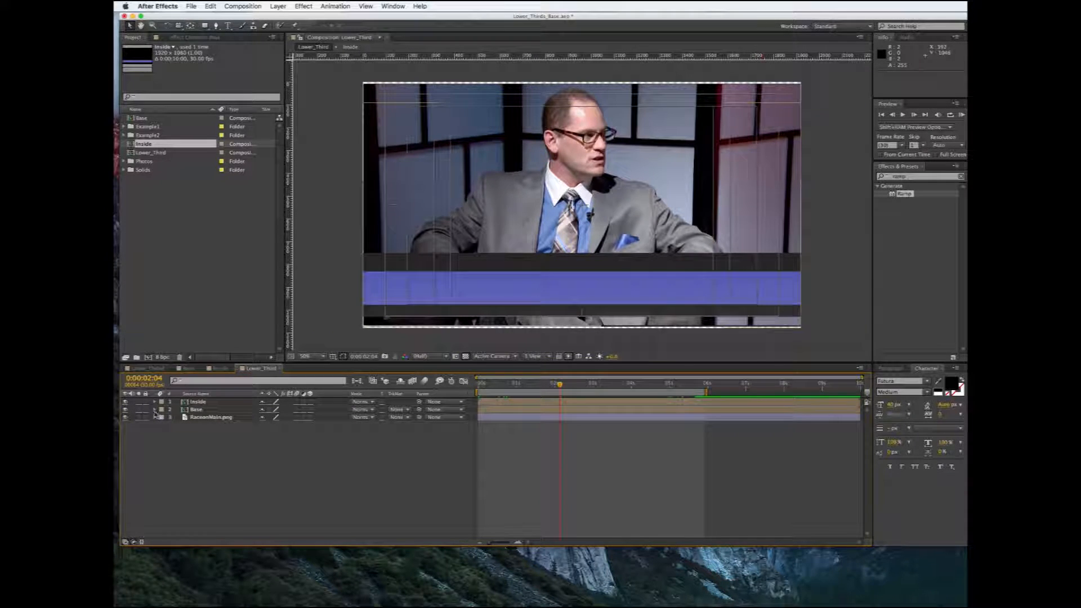
pyautogui.click(155, 409)
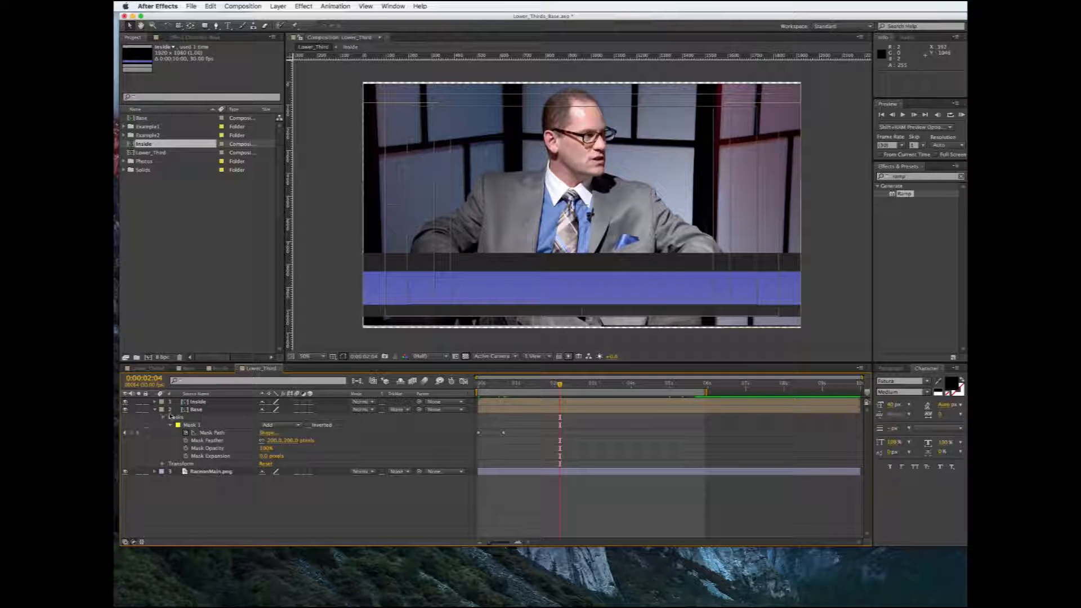
pyautogui.click(155, 409)
pyautogui.click(194, 409)
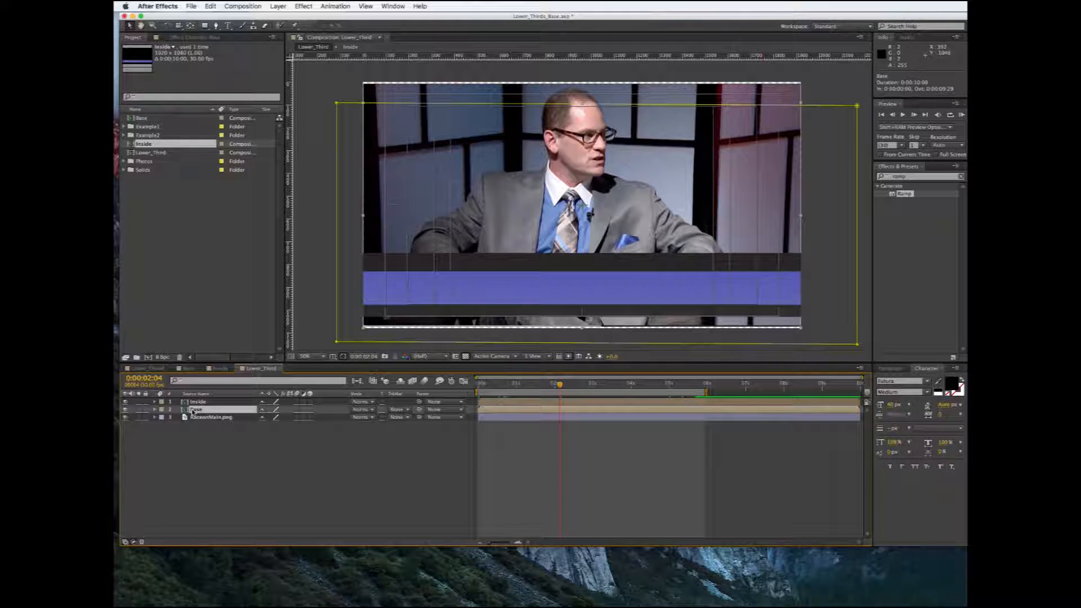
pyautogui.press('m')
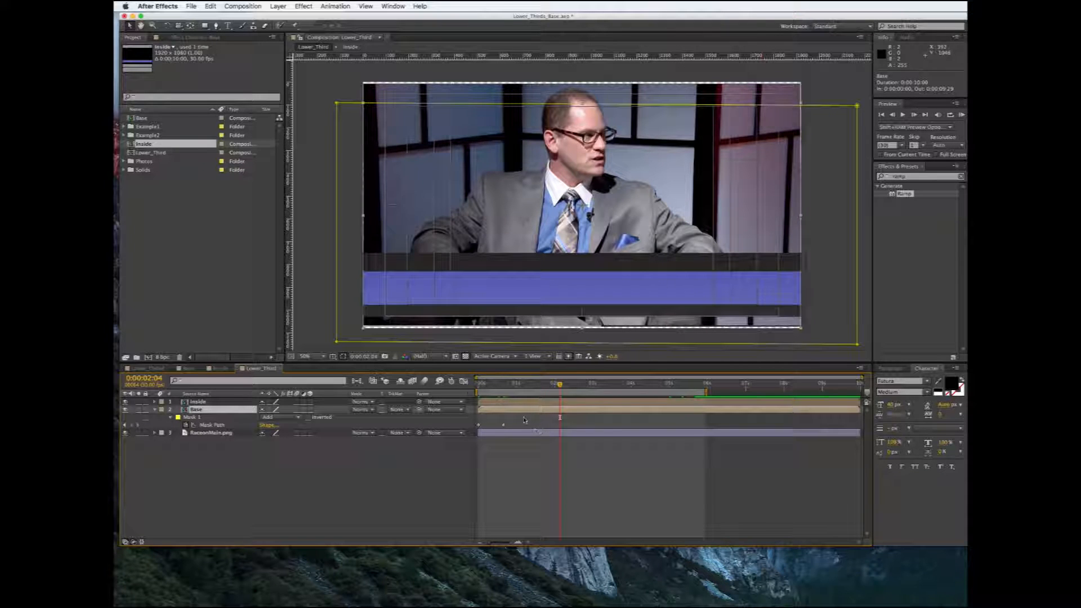
pyautogui.moveTo(519, 420); pyautogui.dragTo(472, 430)
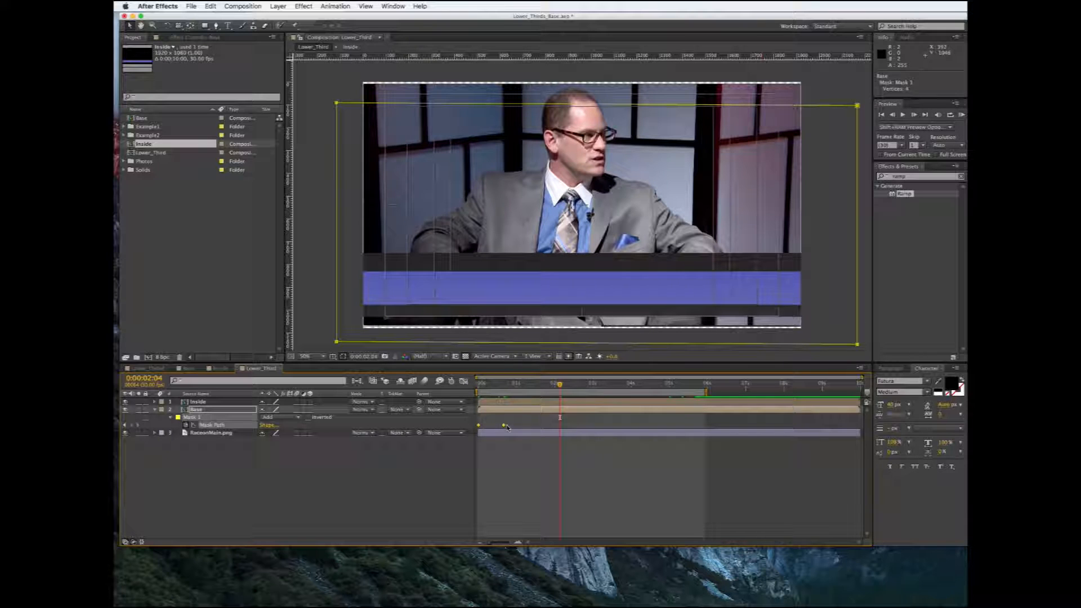
pyautogui.click(212, 8)
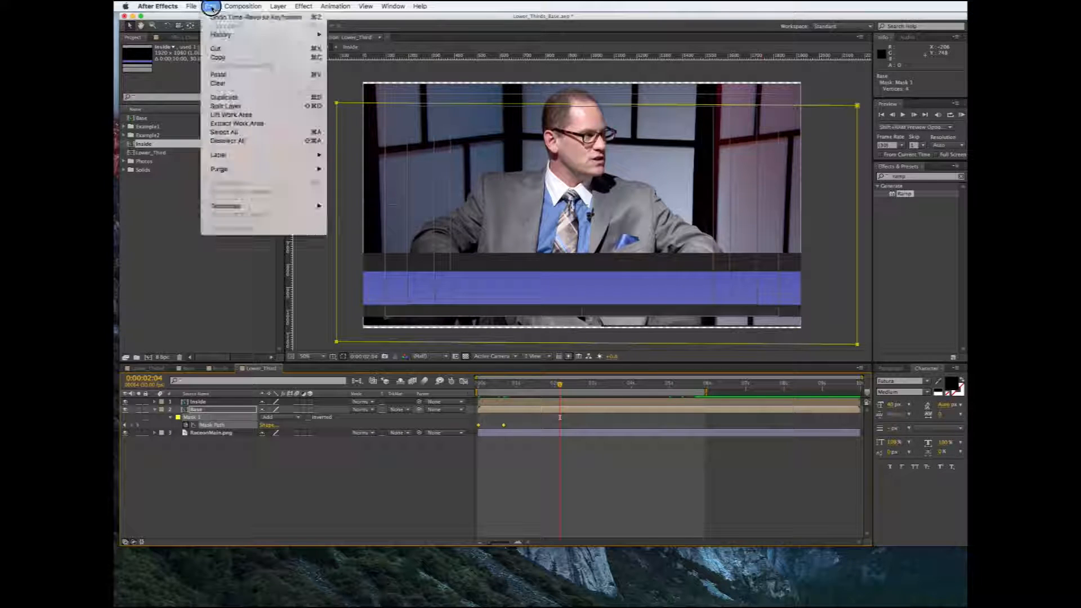
# Copy the two Base mask path keyframes and paste them at 5 seconds
pyautogui.click(220, 58)
pyautogui.moveTo(569, 388); pyautogui.dragTo(665, 398)
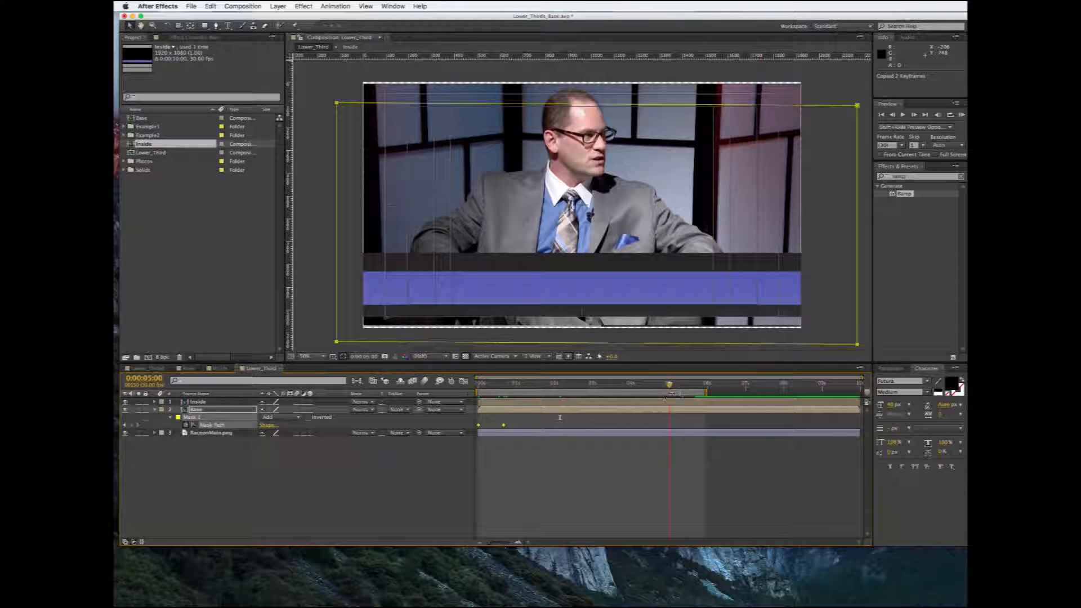
pyautogui.click(210, 6)
pyautogui.click(219, 75)
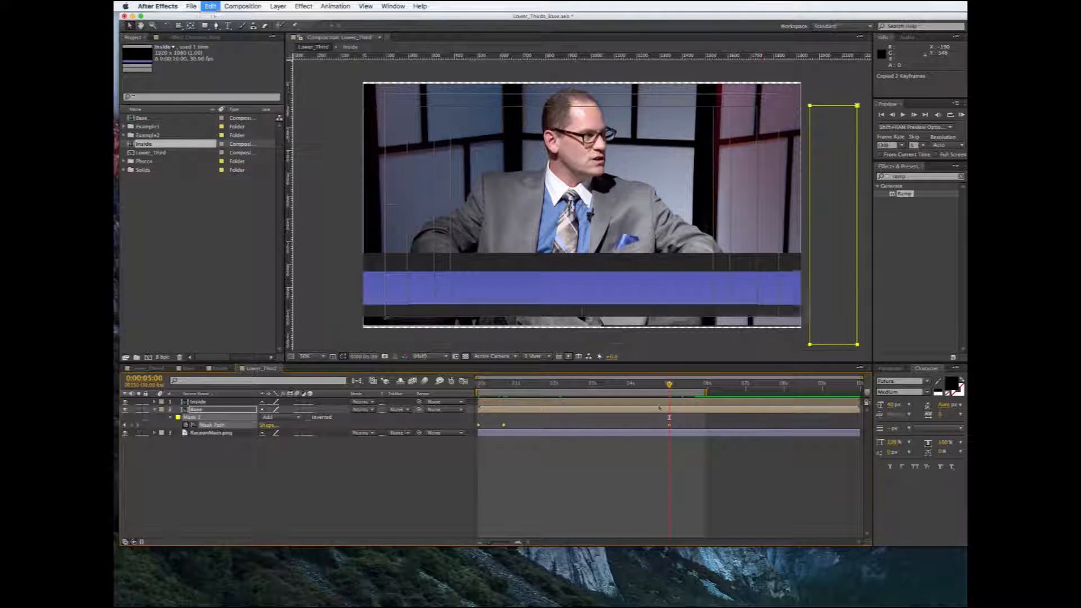
# Time-reverse the pasted Base mask keyframes and RAM-preview the whole animation
pyautogui.rightClick(670, 427)
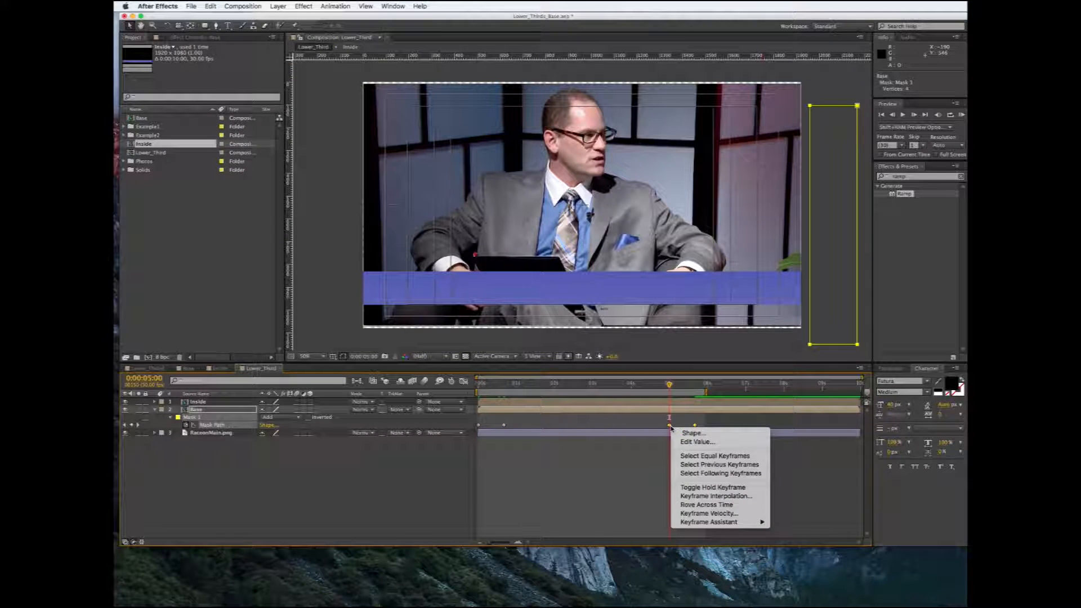
pyautogui.moveTo(731, 524)
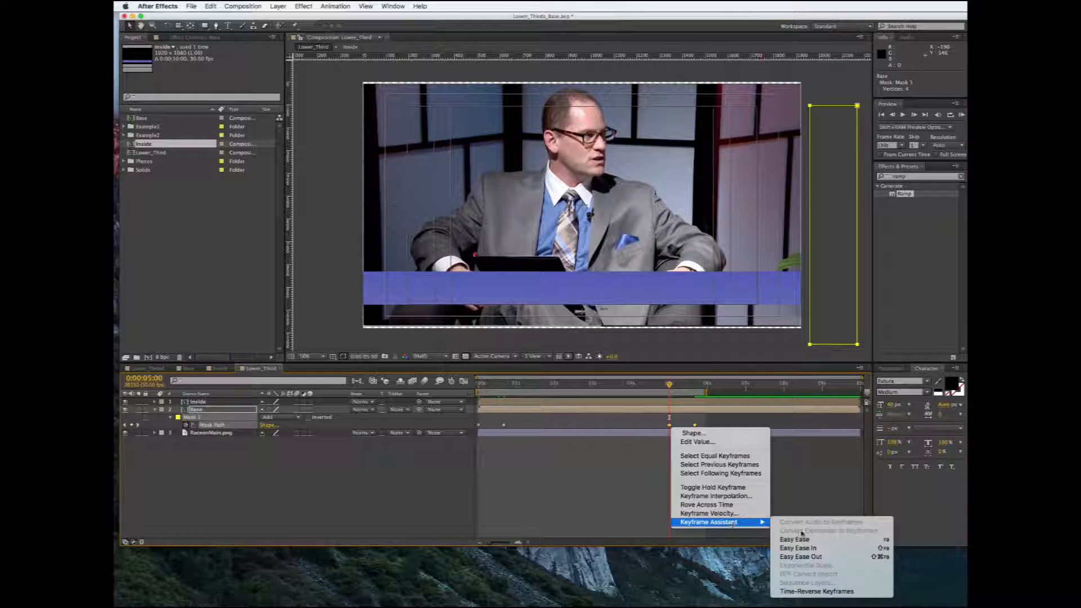
pyautogui.click(823, 592)
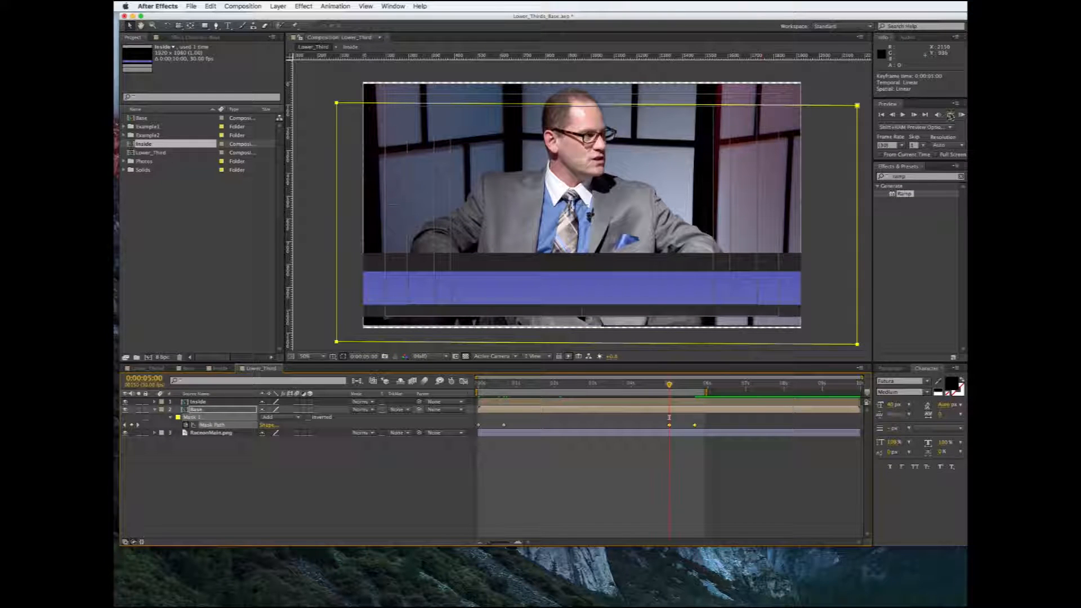
pyautogui.click(962, 116)
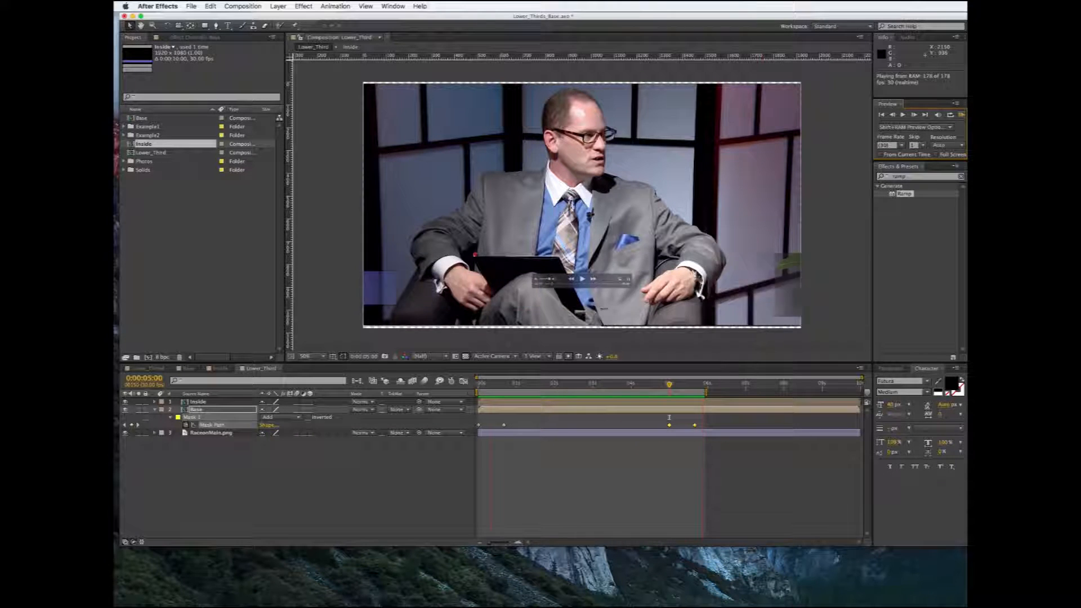
# Stop the preview, return to 0:00:00:20 where both bars show, and deselect all layers
pyautogui.press('space')
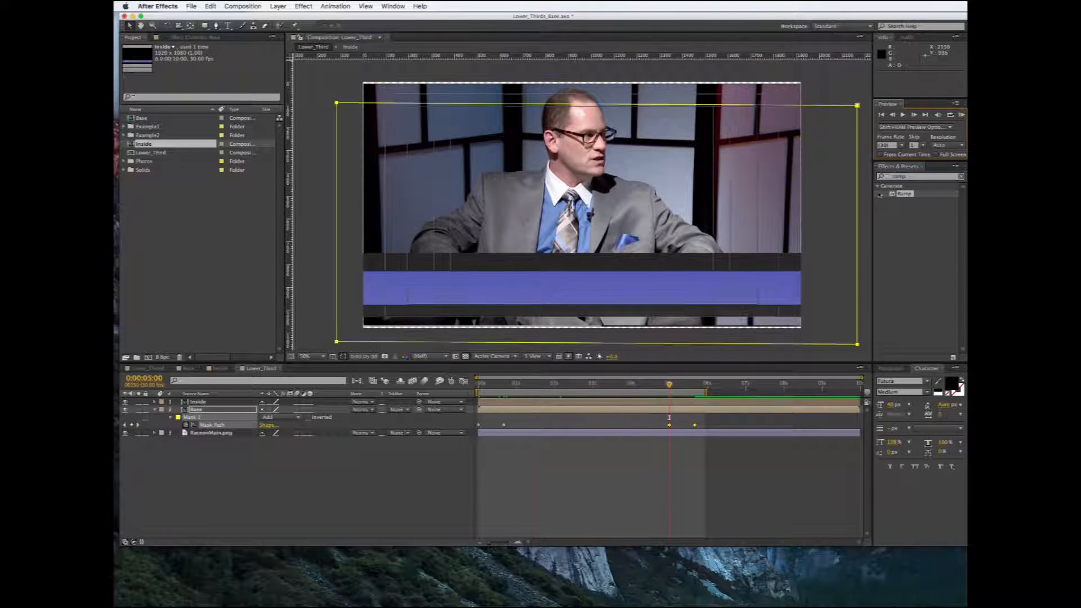
pyautogui.moveTo(669, 385); pyautogui.dragTo(476, 390)
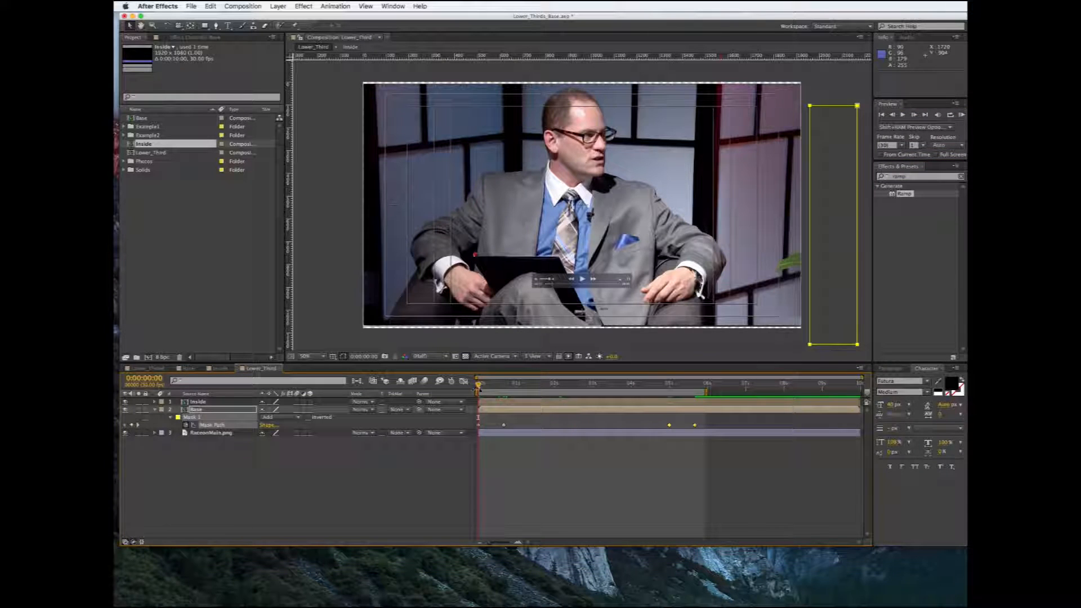
pyautogui.moveTo(485, 387); pyautogui.dragTo(505, 388)
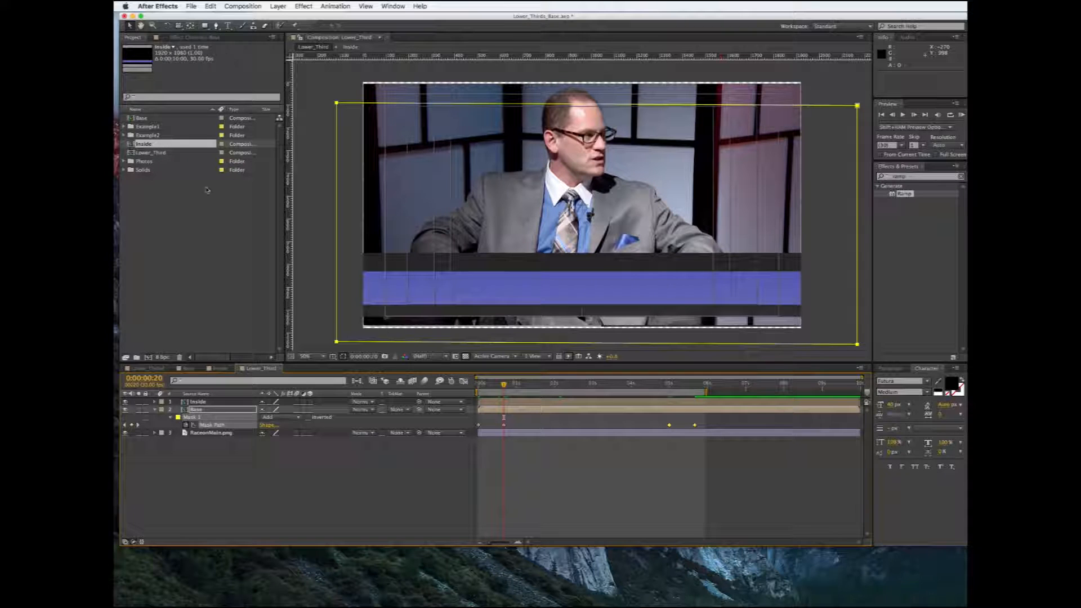
pyautogui.click(223, 402)
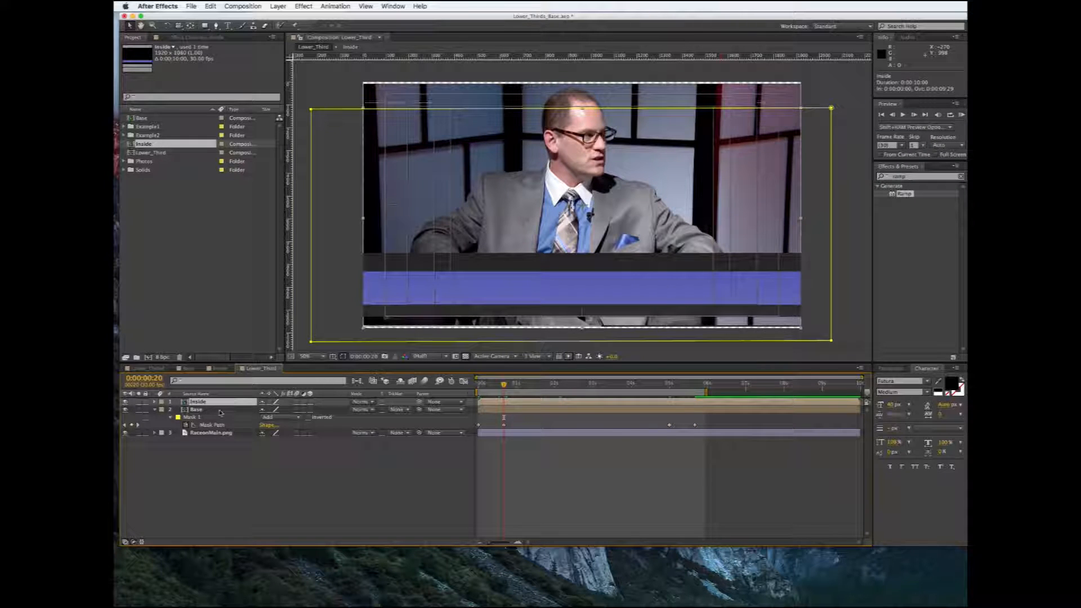
pyautogui.click(240, 465)
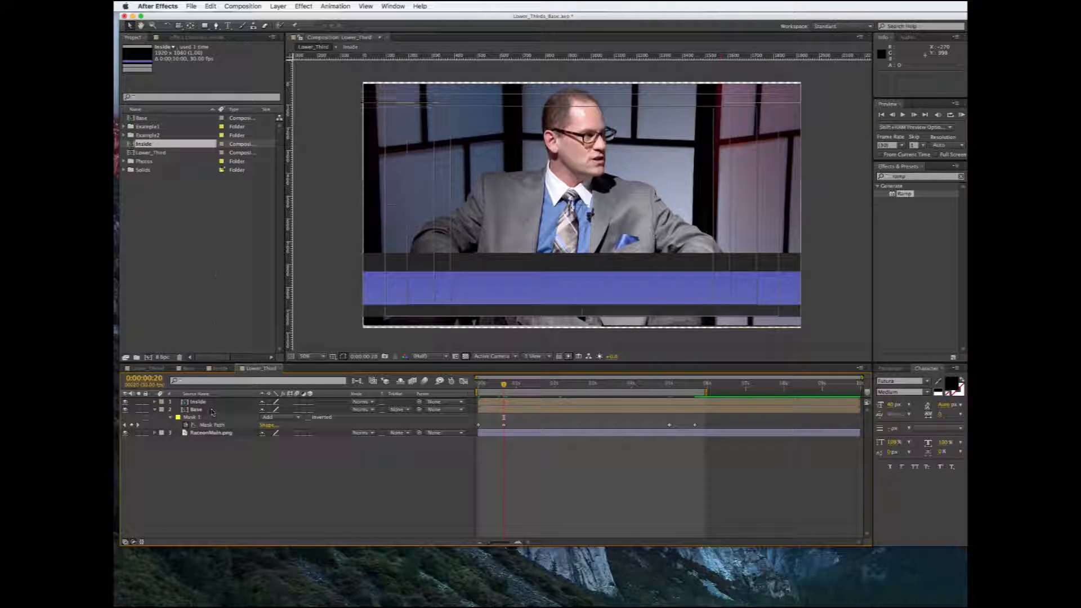
# Type a new headline text layer on the dark bar and select its text
pyautogui.click(228, 26)
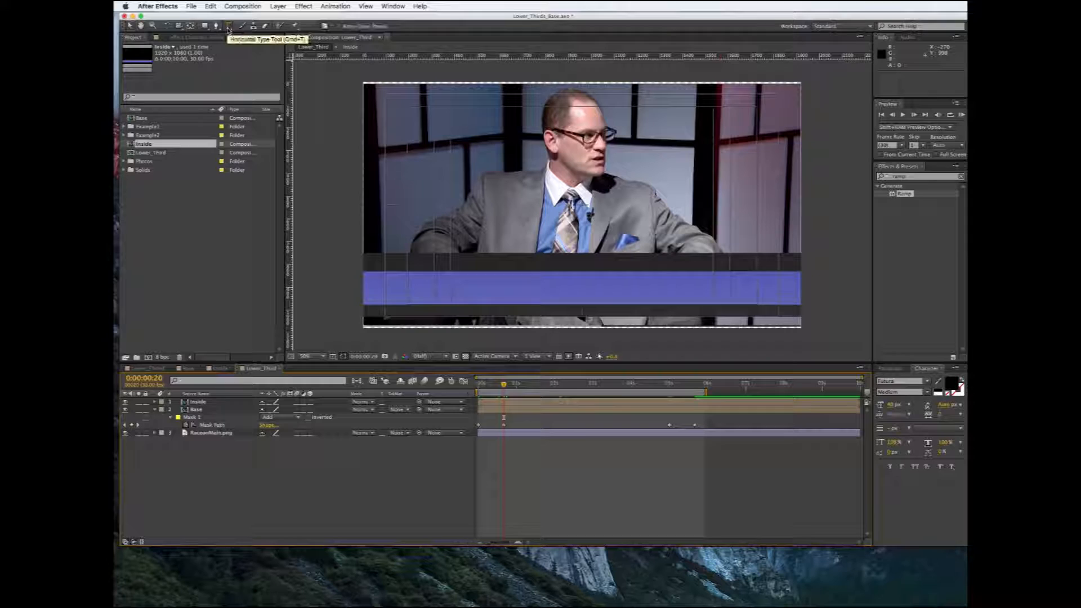
pyautogui.click(424, 261)
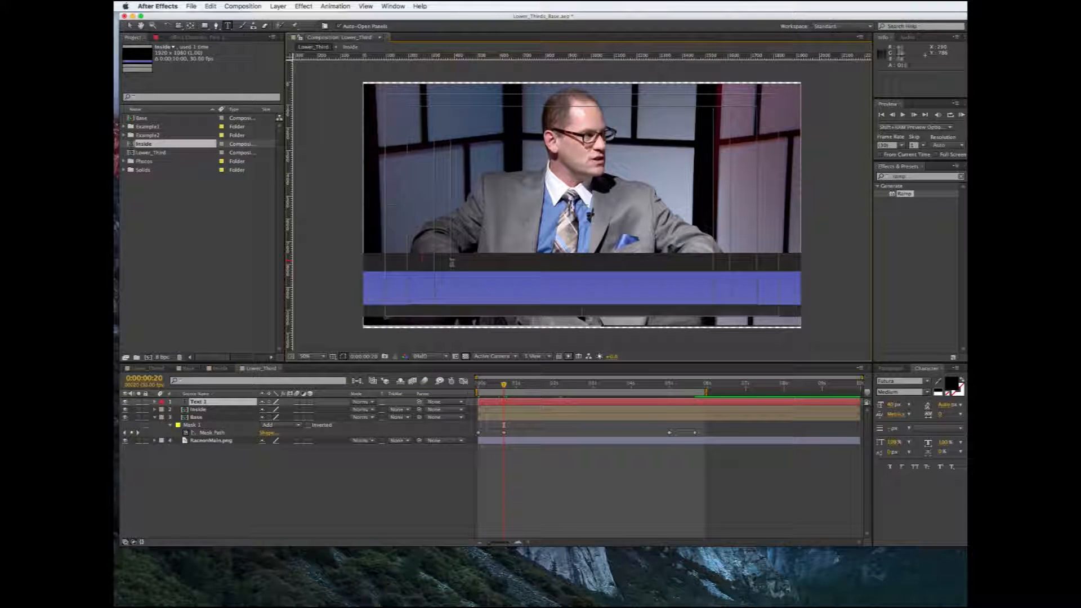
pyautogui.write('News Tem')
pyautogui.moveTo(472, 258); pyautogui.dragTo(410, 255)
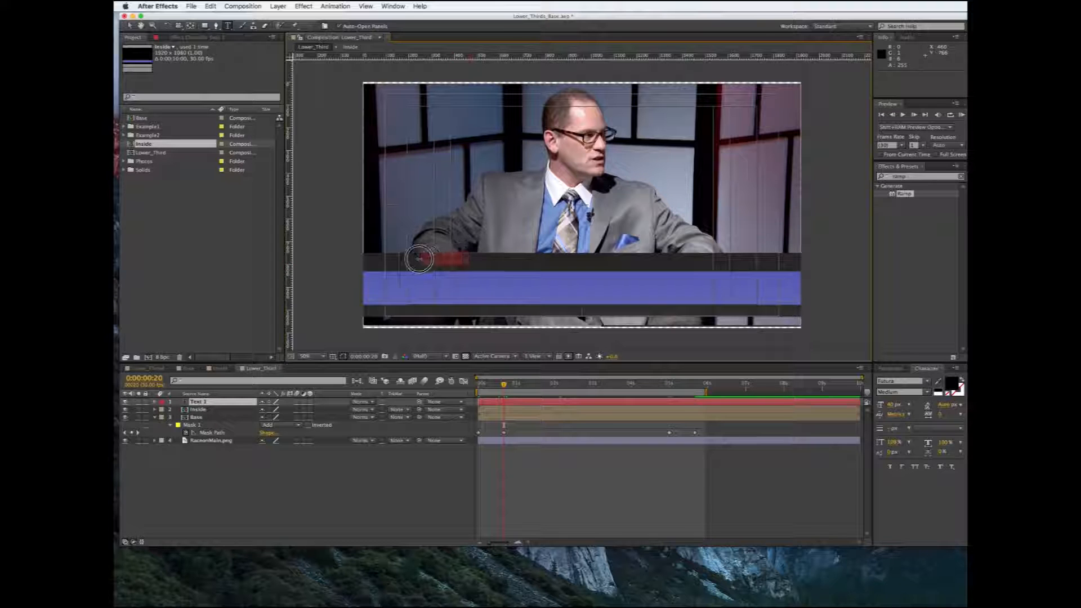
# Make the headline text white and set its font size to 48 px
pyautogui.click(952, 384)
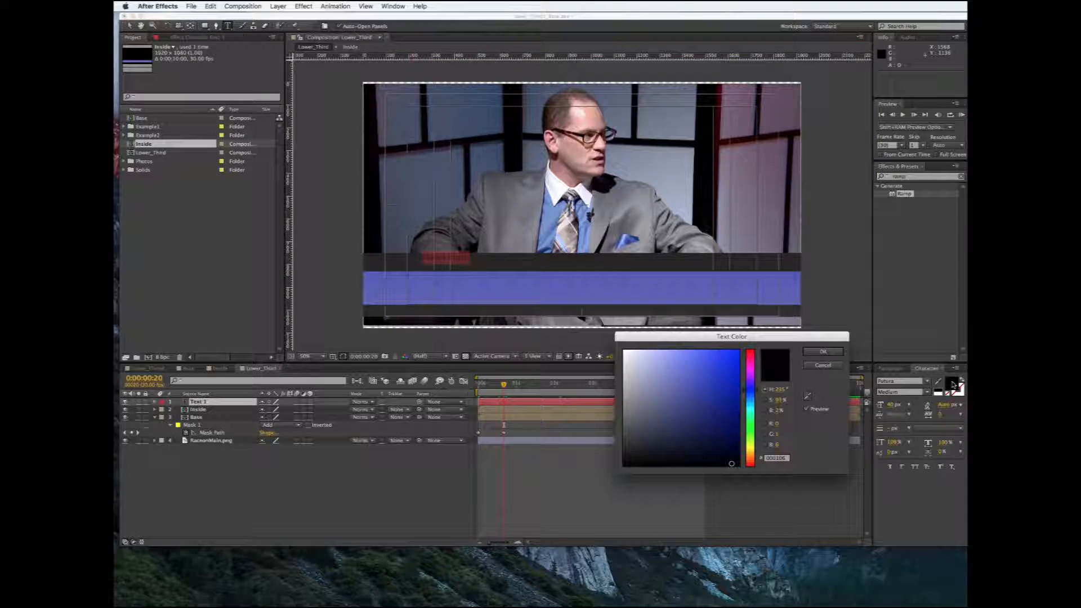
pyautogui.click(625, 354)
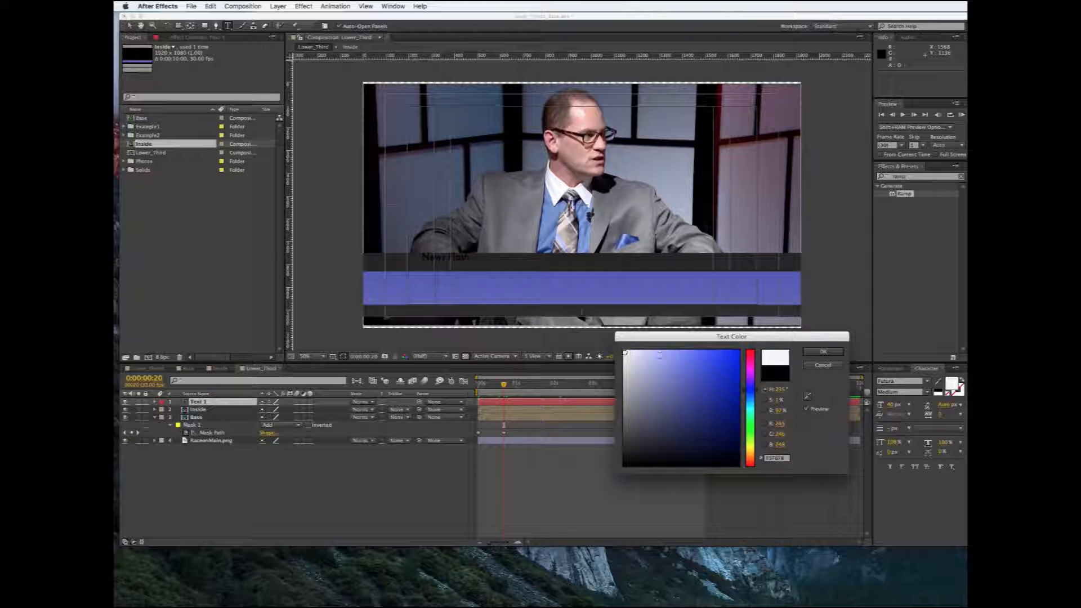
pyautogui.click(823, 353)
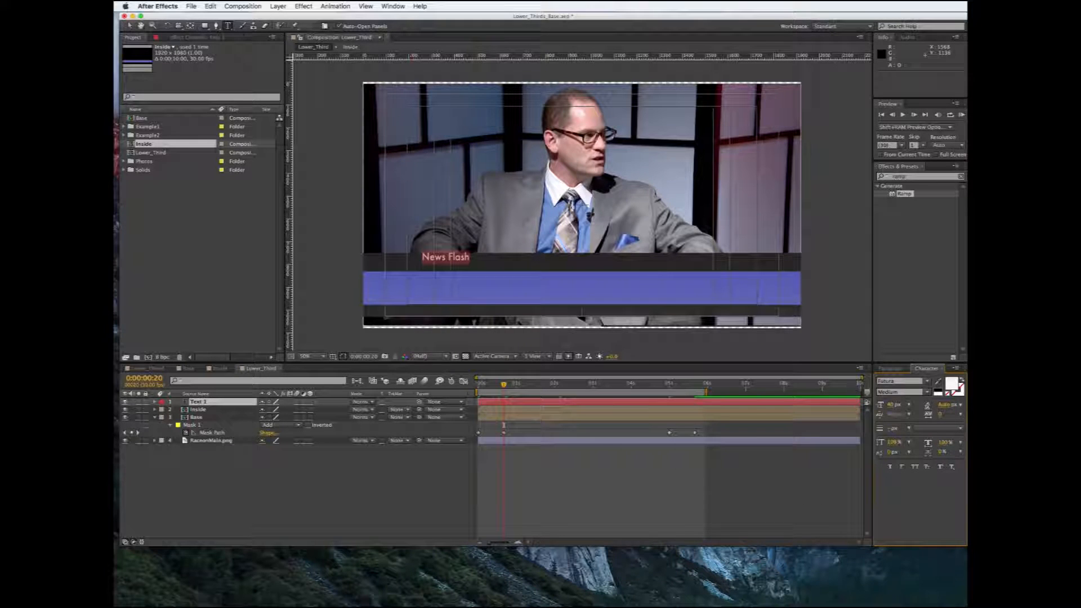
pyautogui.click(894, 404)
pyautogui.write('48')
pyautogui.press('Return')
# Set the NEWS FLASH title to All Caps in Medium Italic
pyautogui.click(391, 6)
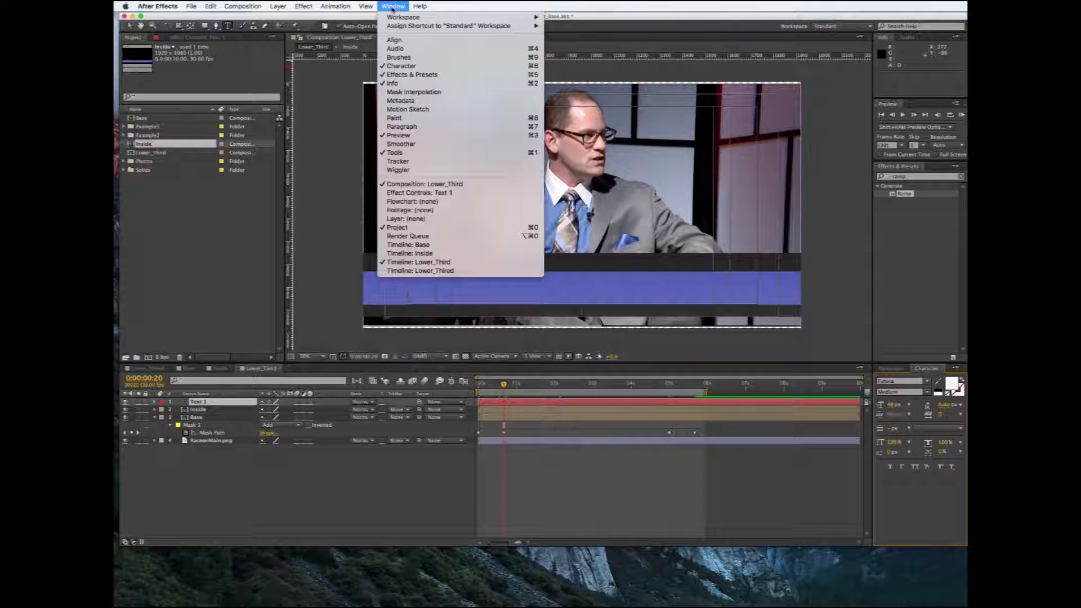
pyautogui.click(401, 66)
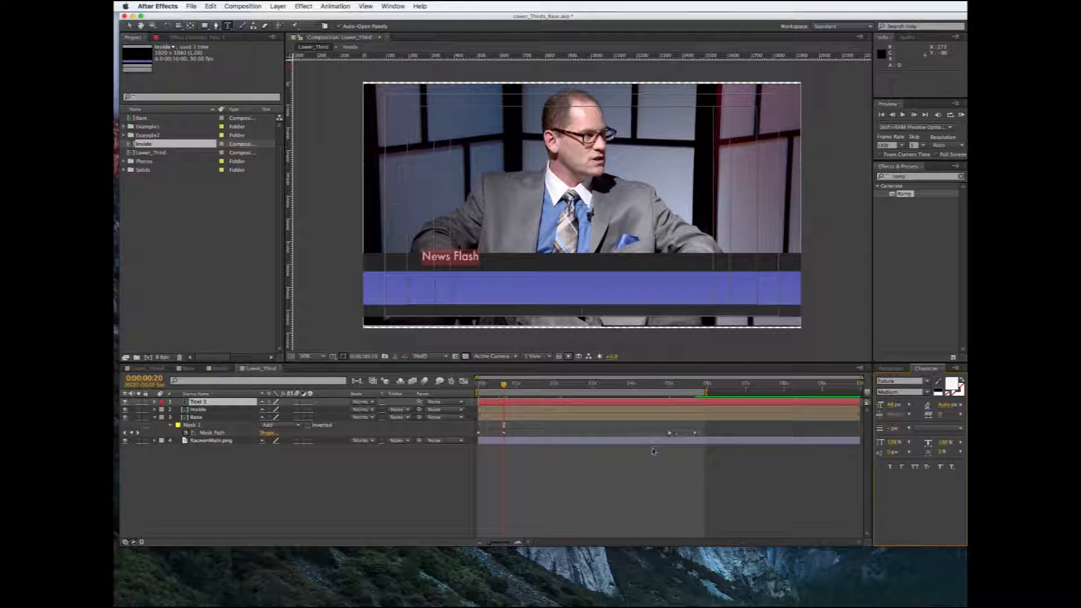
pyautogui.click(915, 467)
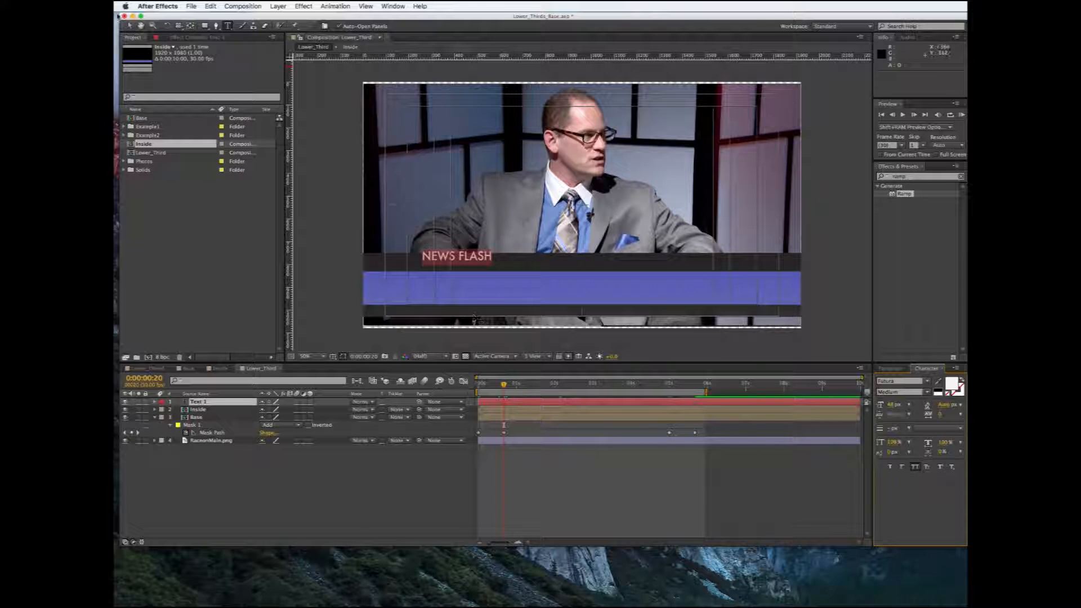
pyautogui.click(927, 393)
pyautogui.click(918, 429)
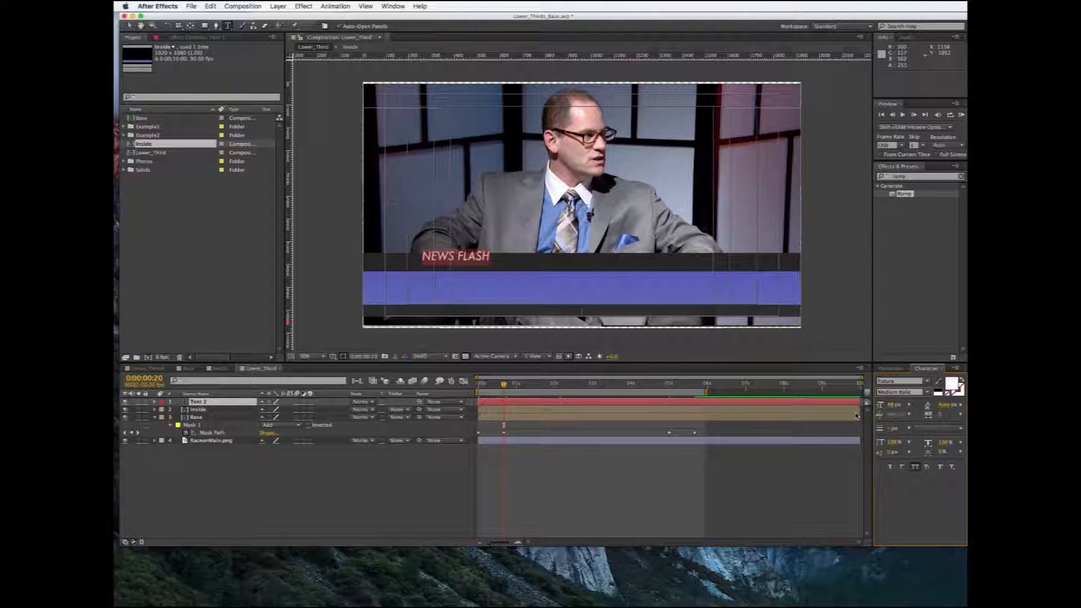
# Move NEWS FLASH right and down on the dark bar, then start a text layer on the blue bar
pyautogui.click(131, 26)
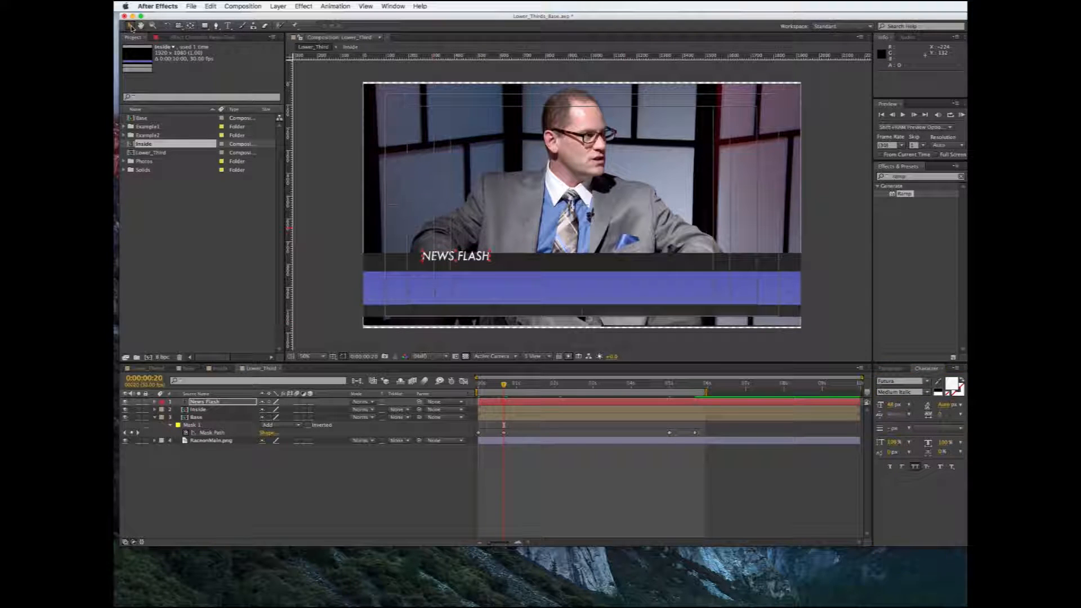
pyautogui.moveTo(464, 259)
pyautogui.mouseDown()
pyautogui.moveTo(494, 267)
pyautogui.moveTo(480, 267)
pyautogui.mouseUp()
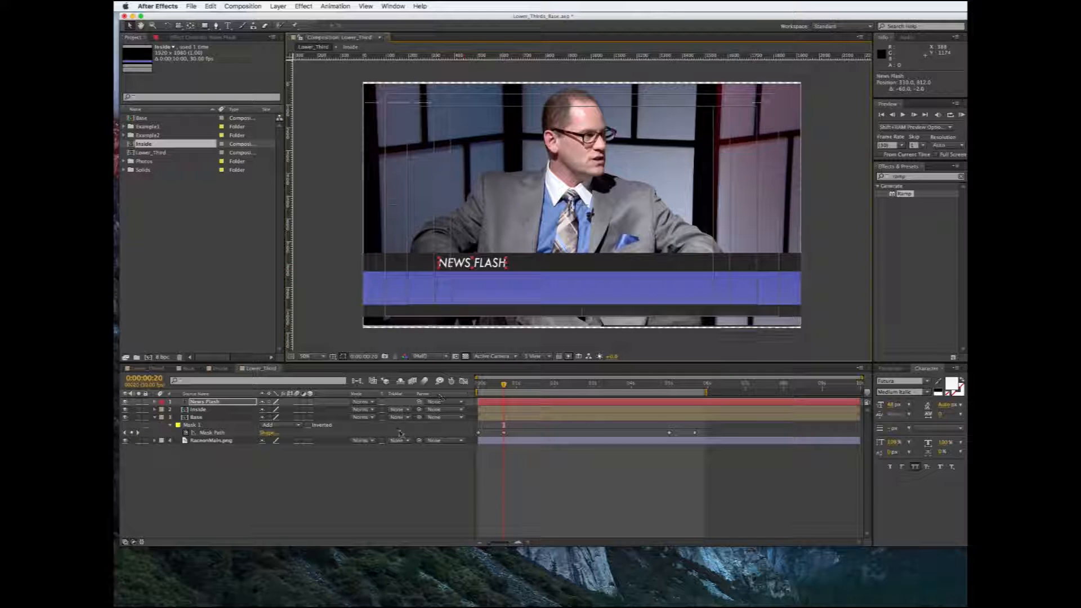
pyautogui.click(228, 25)
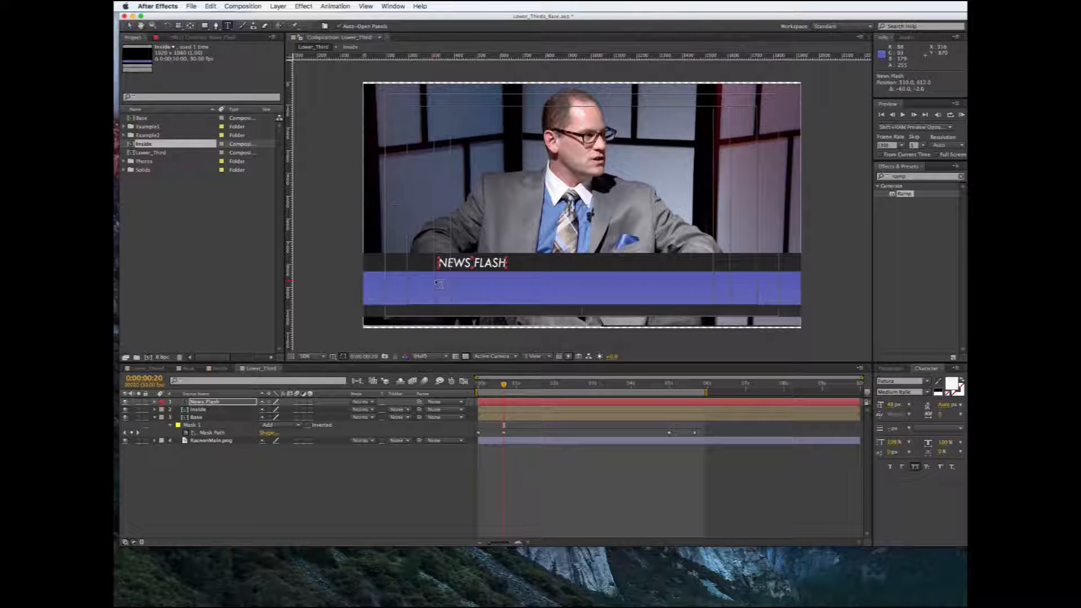
pyautogui.click(459, 288)
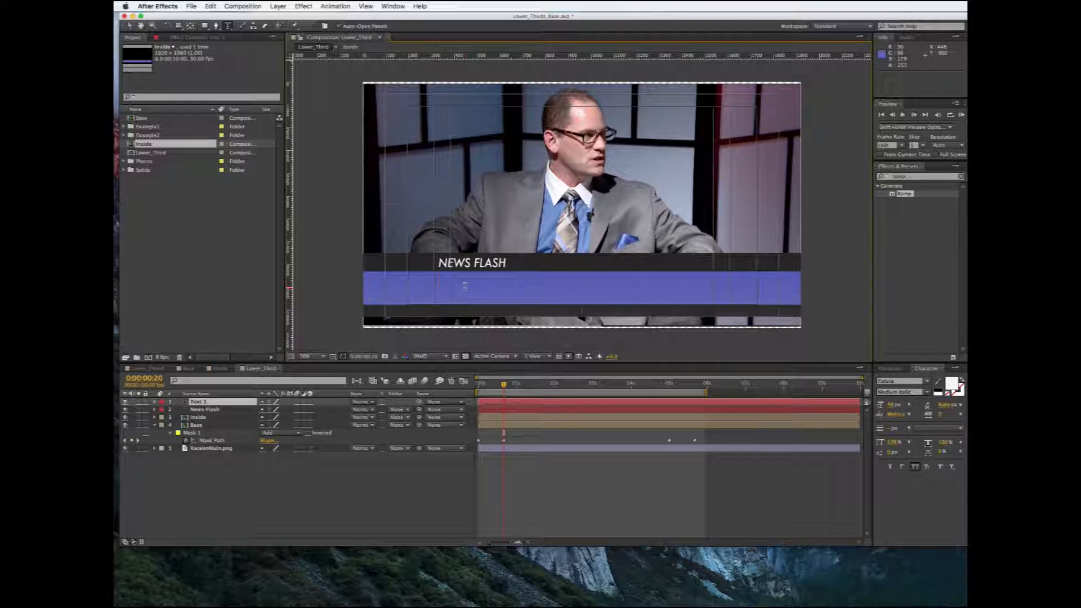
# Type 'New After Effects tutorial featuring Lower Third', turn off All Caps, and size it 58 px
pyautogui.write('NEW AFTER EFFECTS TUT')
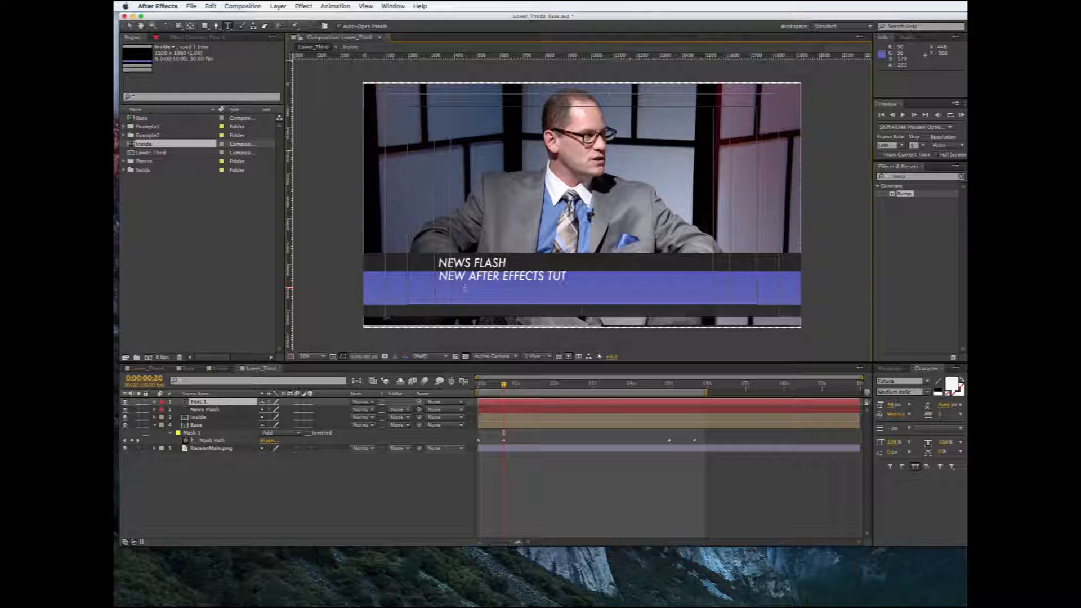
pyautogui.write('ORIAL FEATURING LOW')
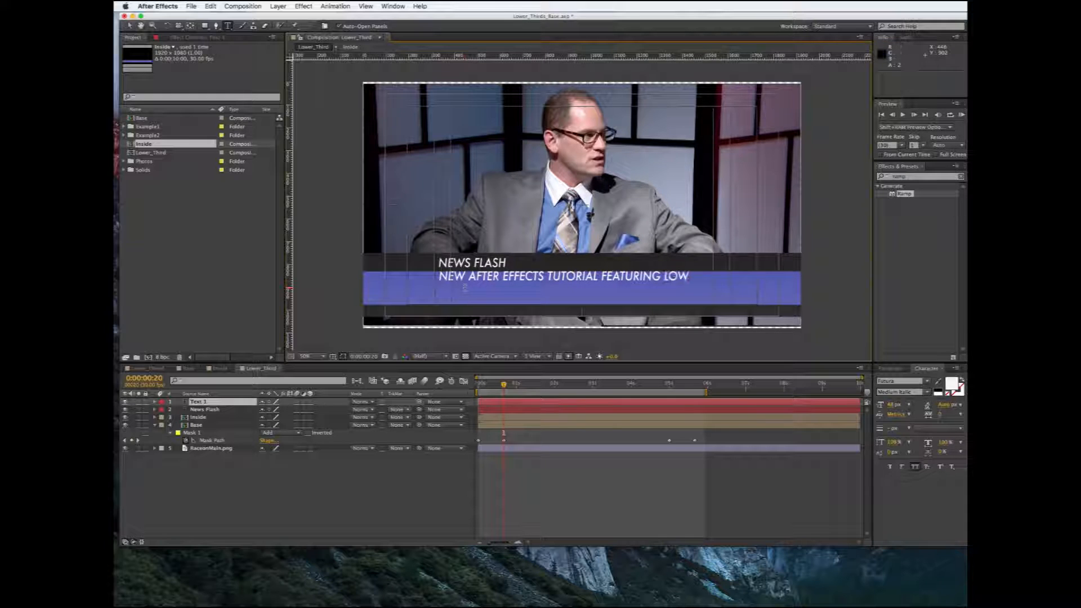
pyautogui.write('ER THIRD')
pyautogui.press('super+a')
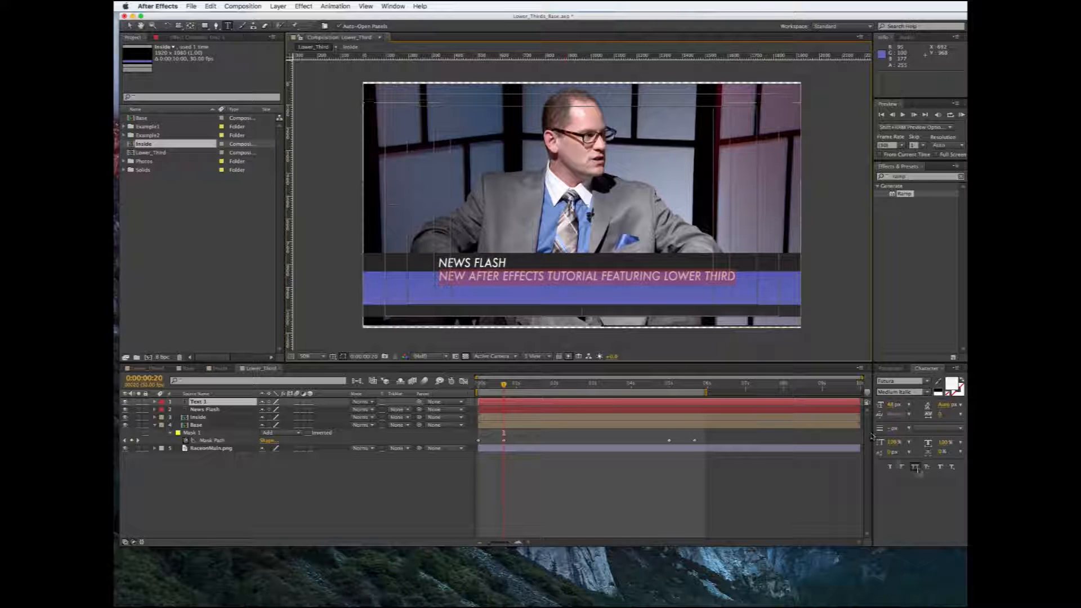
pyautogui.click(916, 467)
pyautogui.click(893, 405)
pyautogui.moveTo(893, 404); pyautogui.dragTo(913, 405)
# Position the tutorial line on the blue bar and start another text layer below it
pyautogui.press('Escape')
pyautogui.press('v')
pyautogui.moveTo(449, 288); pyautogui.dragTo(489, 283)
pyautogui.moveTo(489, 283); pyautogui.dragTo(488, 284)
pyautogui.click(228, 25)
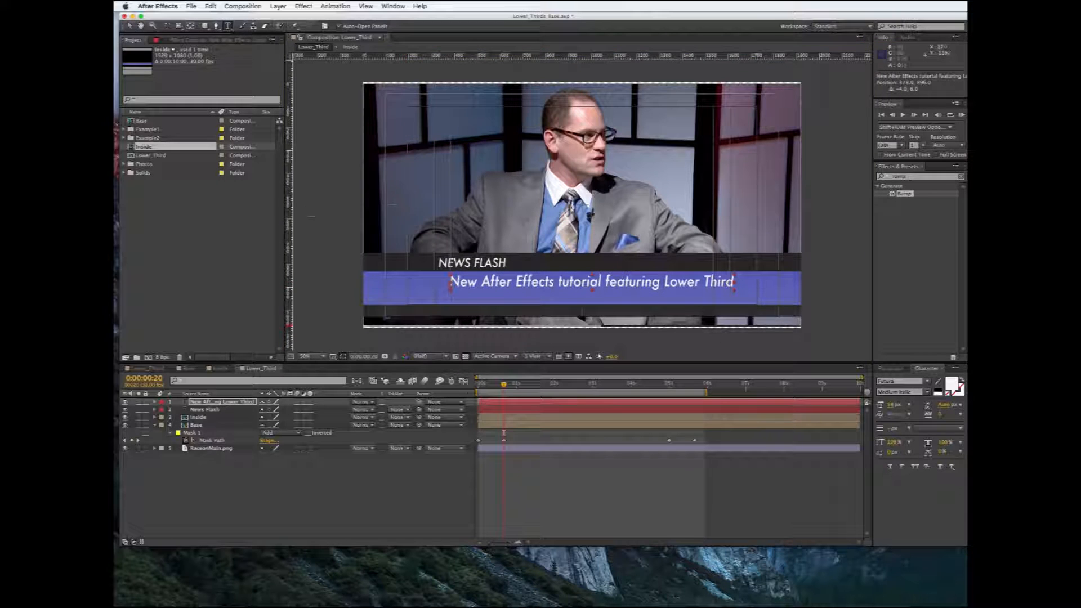
pyautogui.click(484, 303)
# Type the 'Anchor:' line with the presenter's name and make it black, non-italic Medium
pyautogui.write('Scott Race')
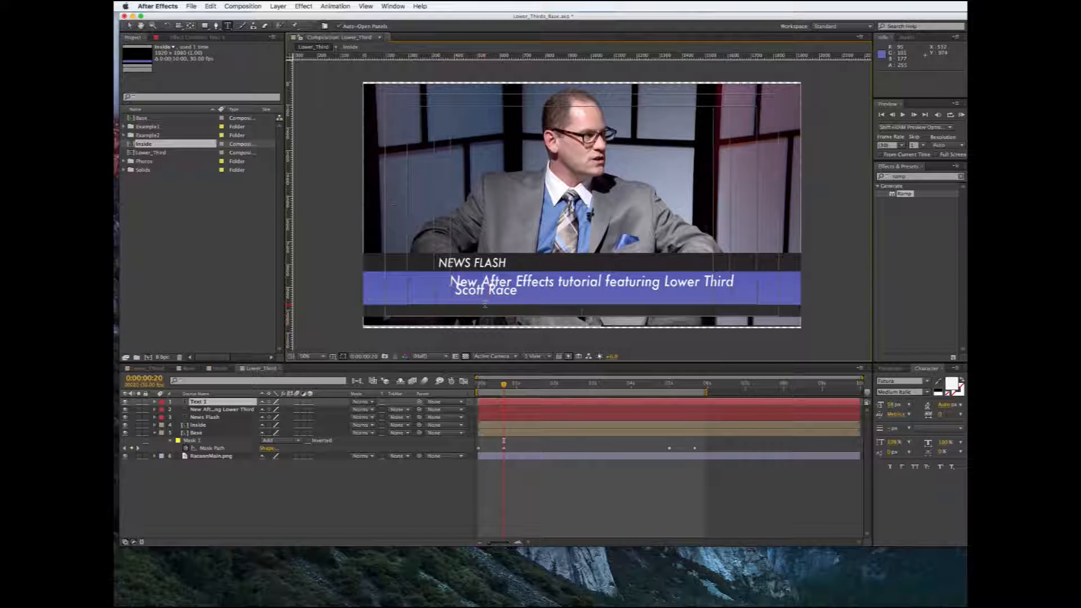
pyautogui.write('Anchor: Scott')
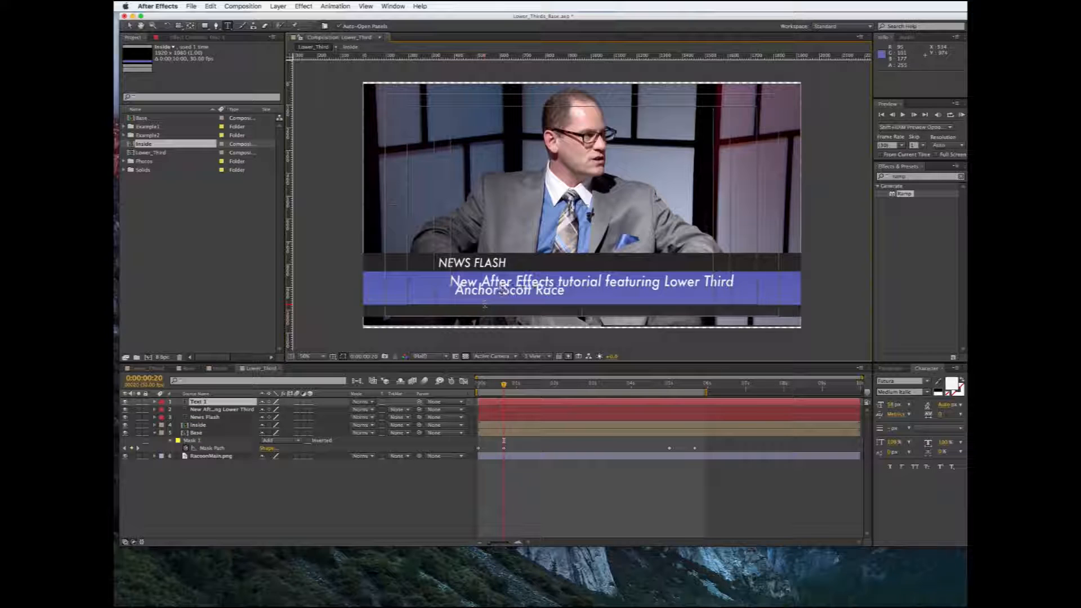
pyautogui.moveTo(573, 293); pyautogui.dragTo(453, 290)
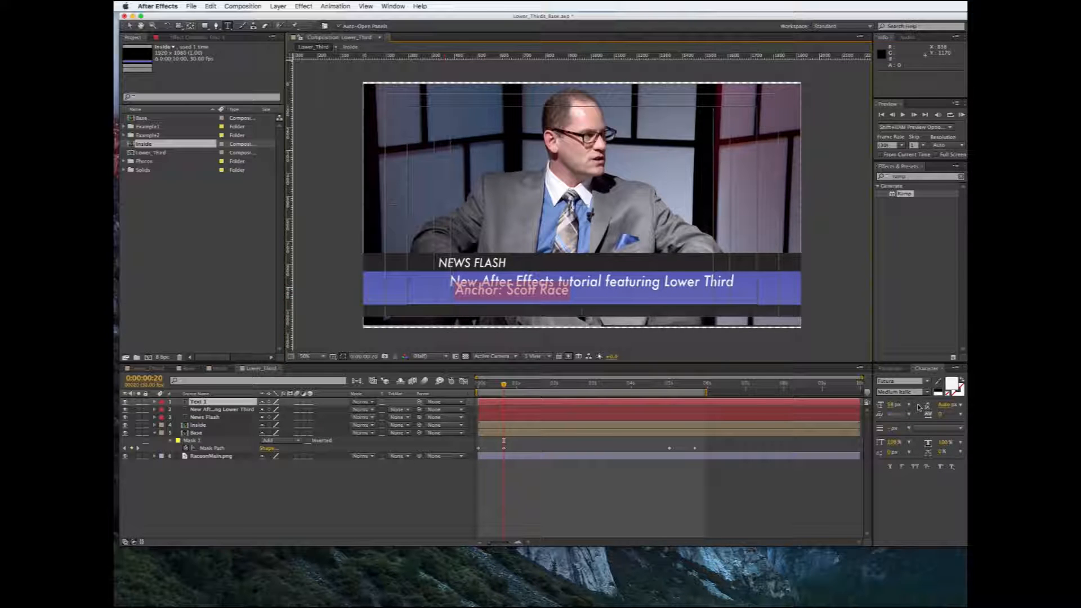
pyautogui.click(953, 389)
pyautogui.click(734, 460)
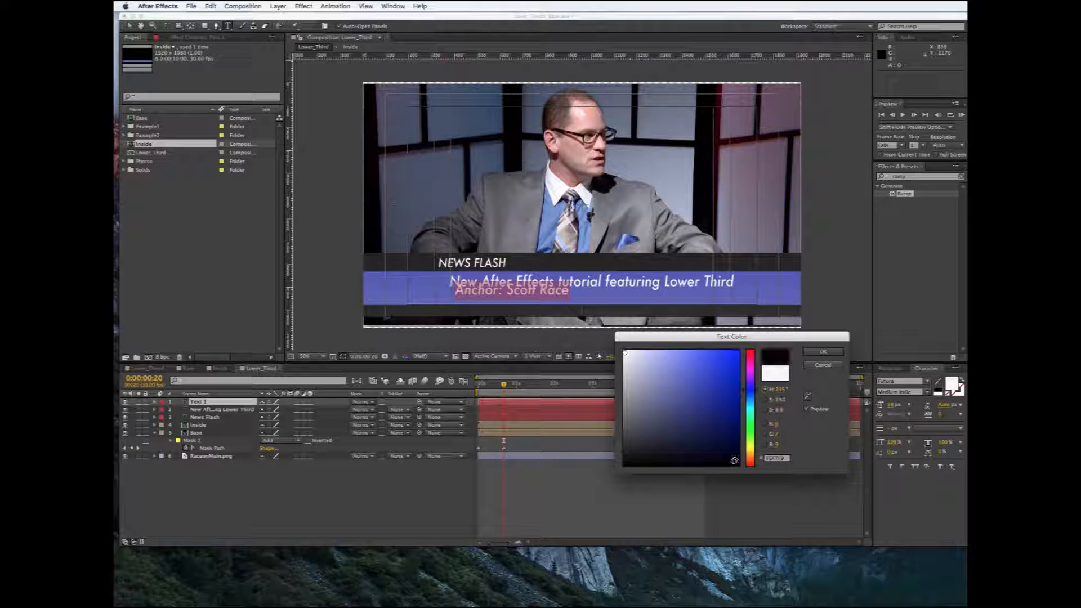
pyautogui.click(824, 353)
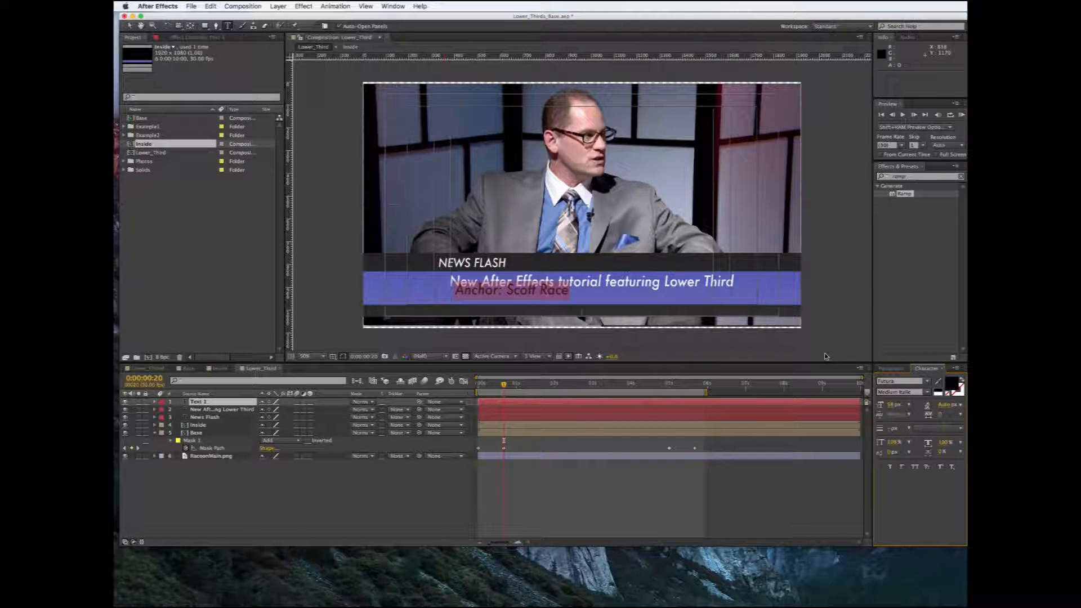
pyautogui.click(927, 393)
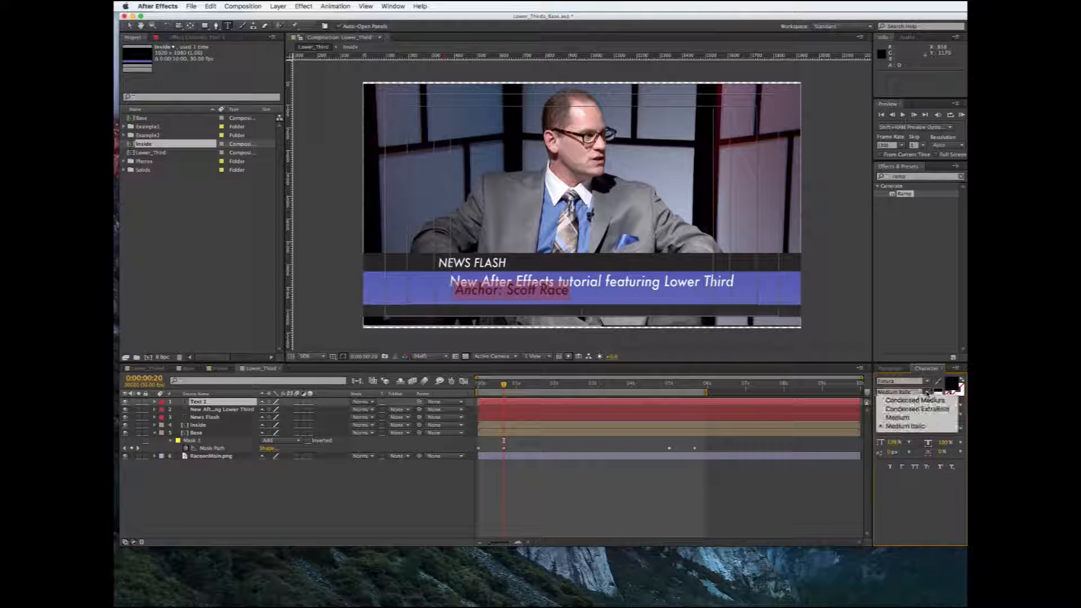
pyautogui.click(903, 418)
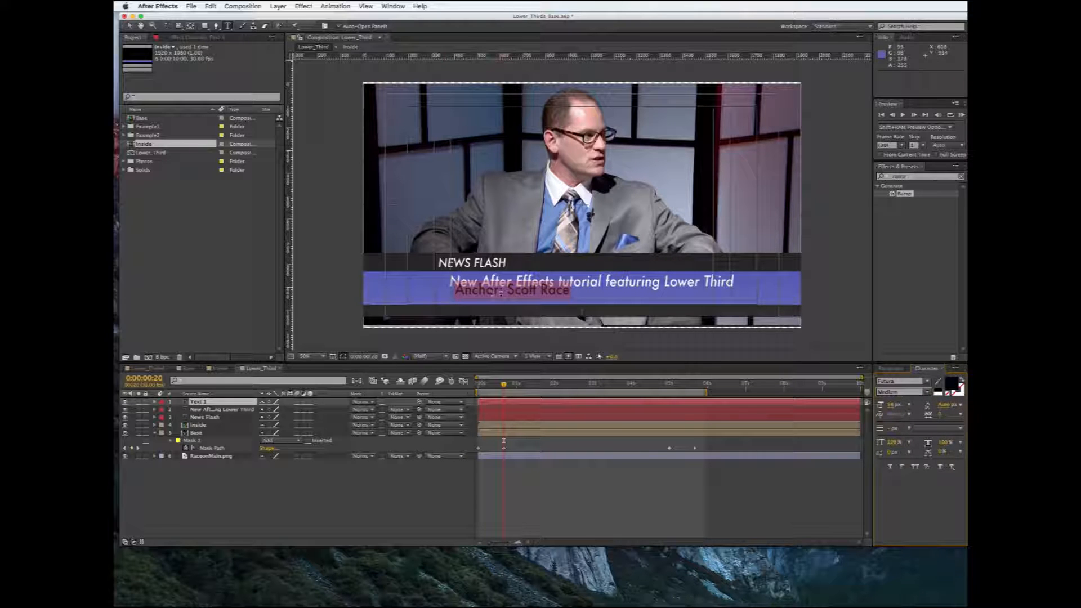
# Move the anchor line below the tutorial line and scrub to check the lower-third build
pyautogui.click(131, 25)
pyautogui.moveTo(486, 289); pyautogui.dragTo(483, 299)
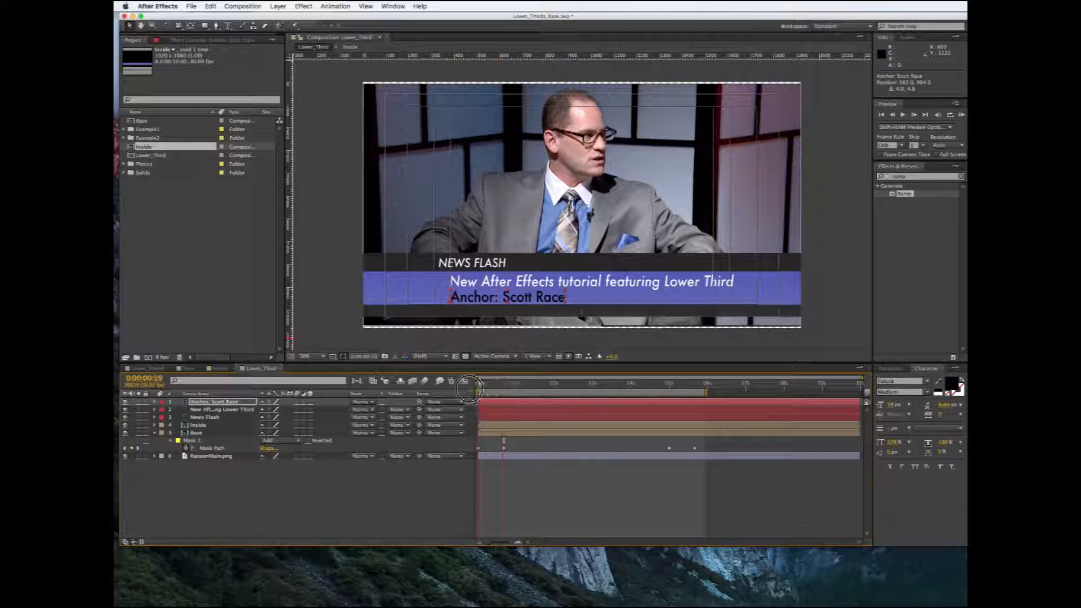
pyautogui.click(478, 385)
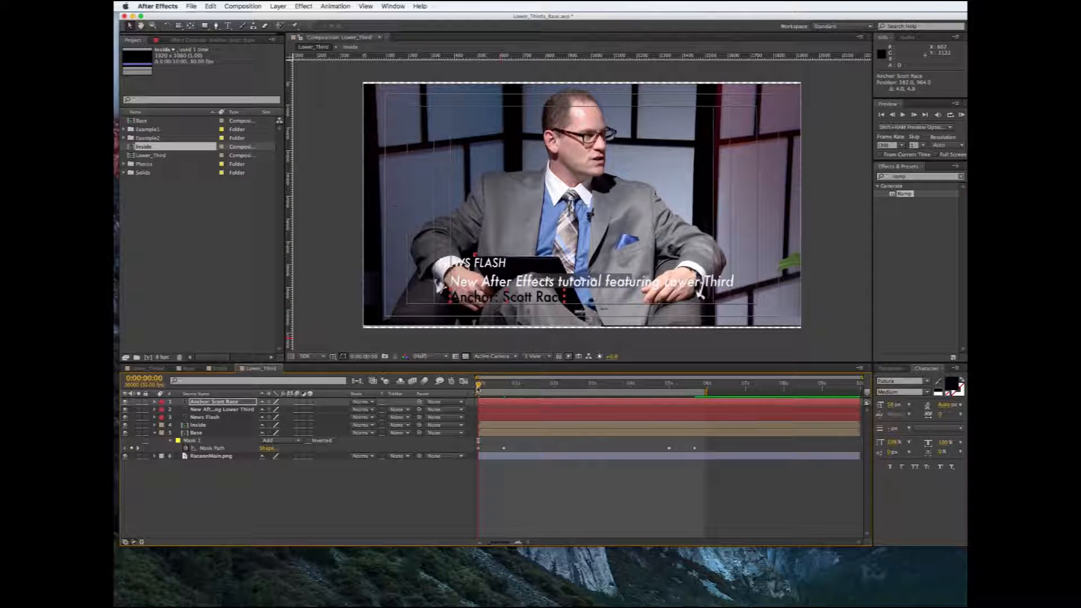
pyautogui.click(507, 389)
pyautogui.moveTo(507, 388); pyautogui.dragTo(506, 388)
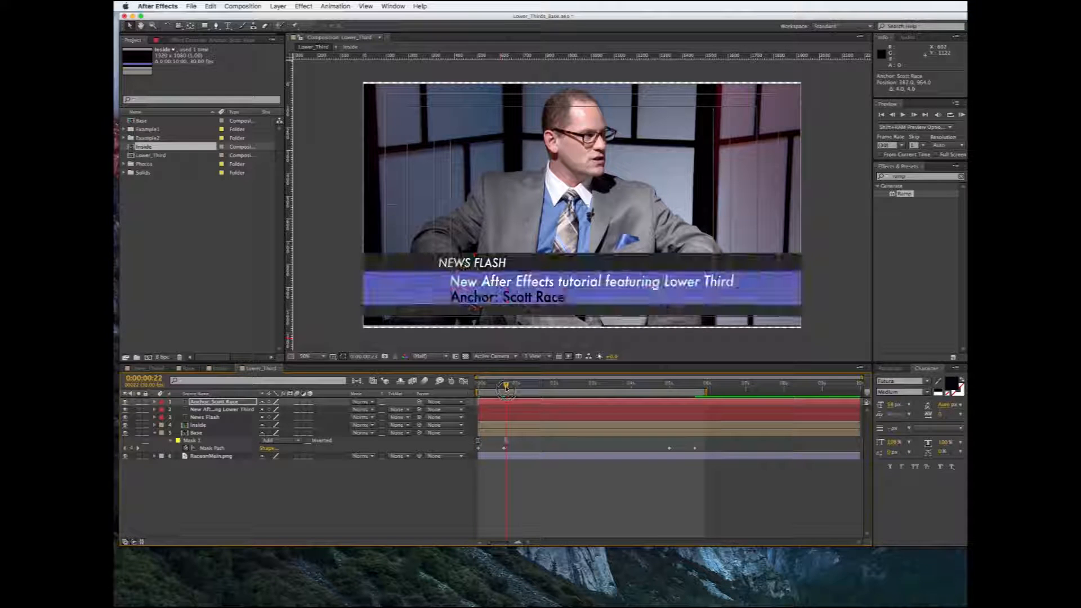
pyautogui.click(883, 176)
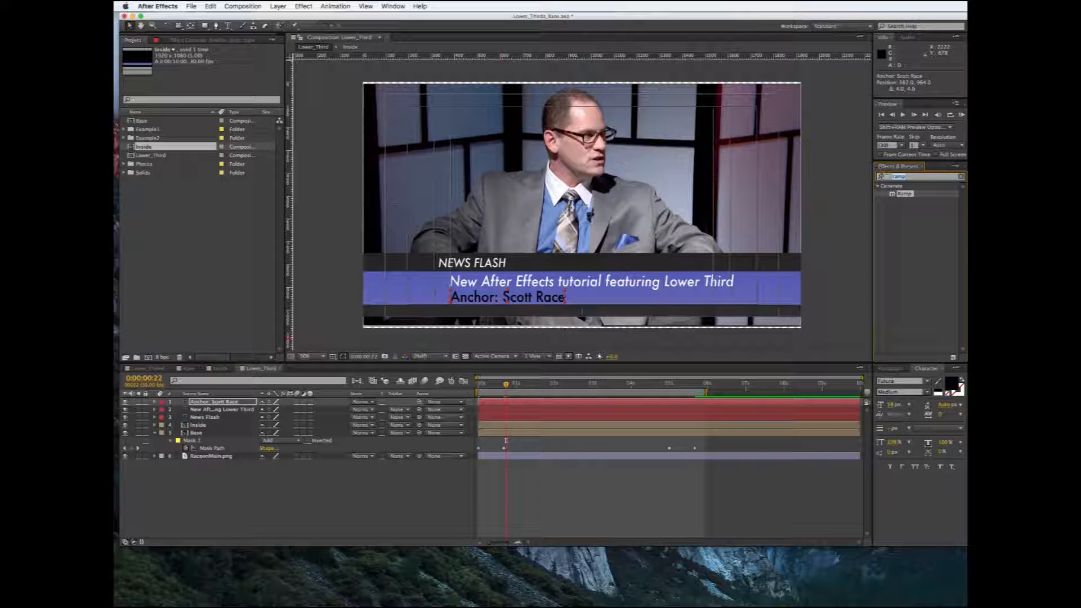
# Apply the Bullet Train preset to the NEWS FLASH, tutorial and anchor text layers
pyautogui.write('b')
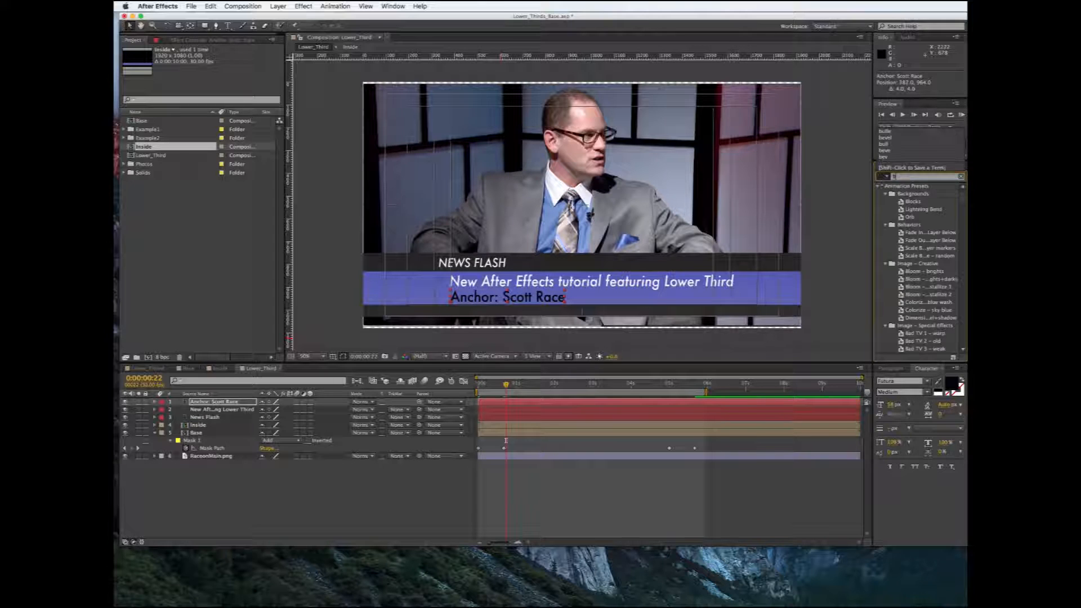
pyautogui.write('ullet')
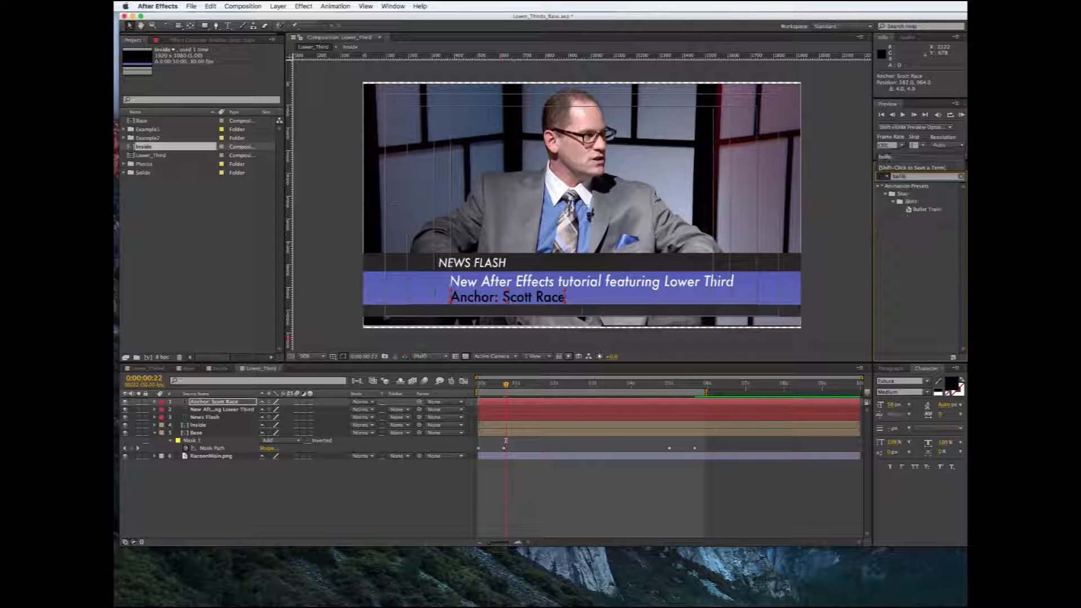
pyautogui.click(932, 213)
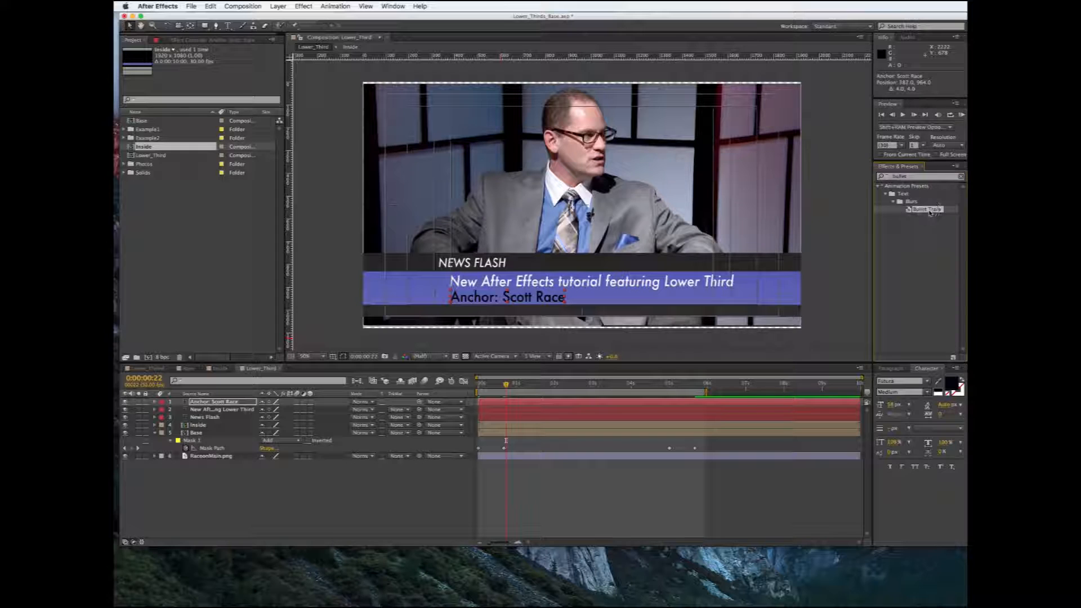
pyautogui.click(903, 179)
pyautogui.moveTo(916, 214); pyautogui.dragTo(480, 265)
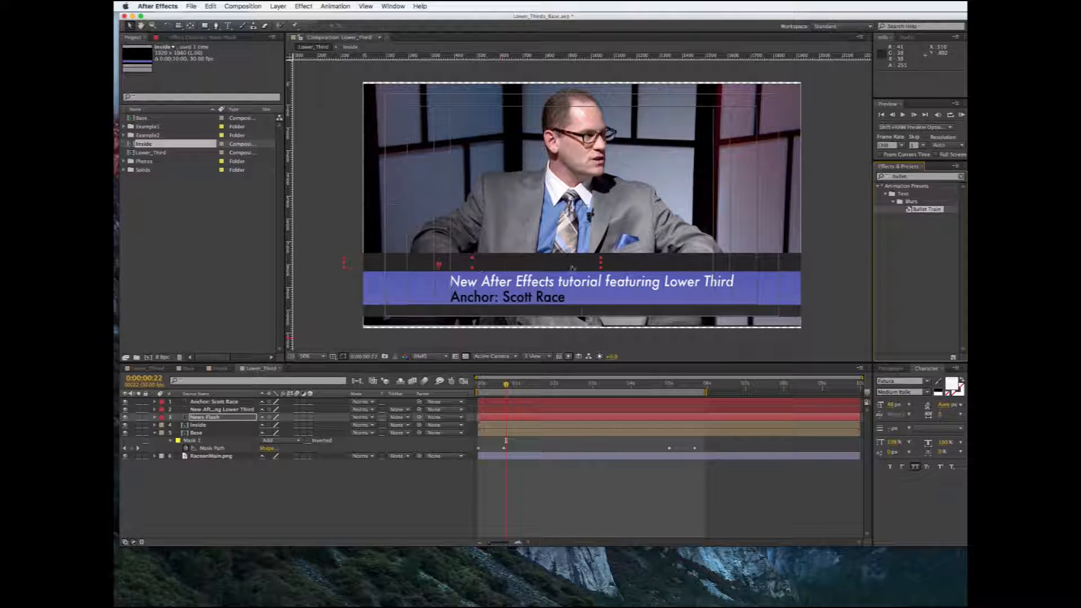
pyautogui.moveTo(918, 211); pyautogui.dragTo(528, 280)
pyautogui.moveTo(918, 210); pyautogui.dragTo(553, 296)
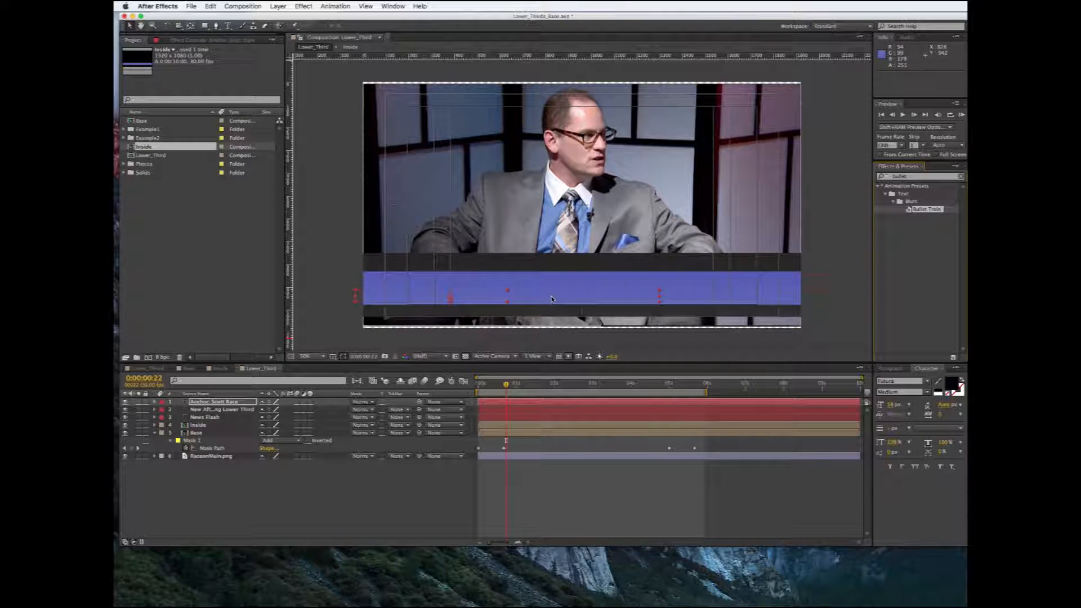
# Reveal the Offset keyframes of the anchor, tutorial and News Flash layers
pyautogui.click(203, 405)
pyautogui.press('u')
pyautogui.press('Home')
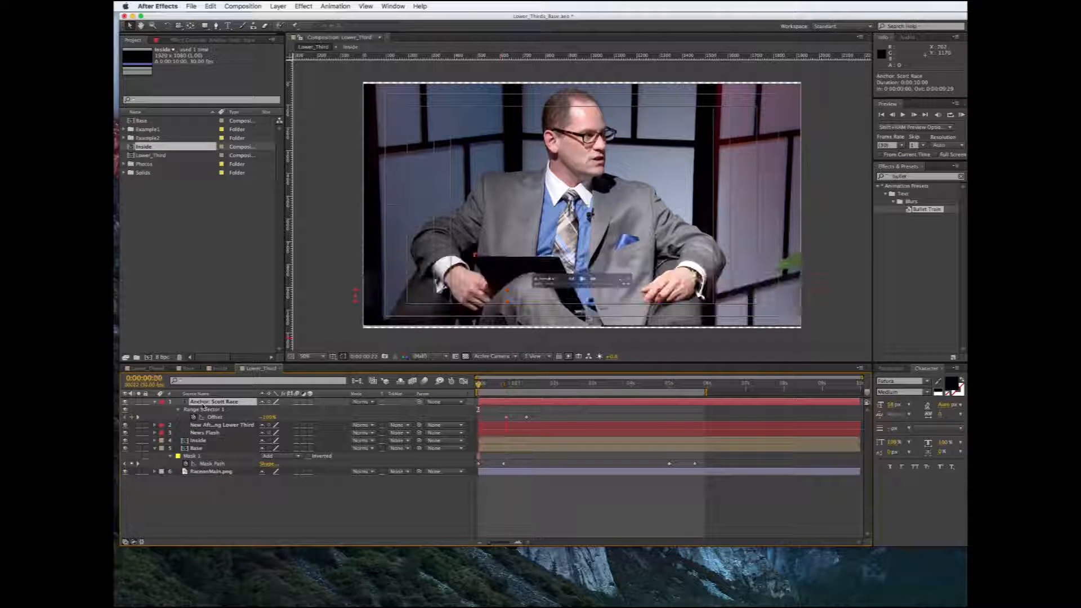
pyautogui.click(216, 425)
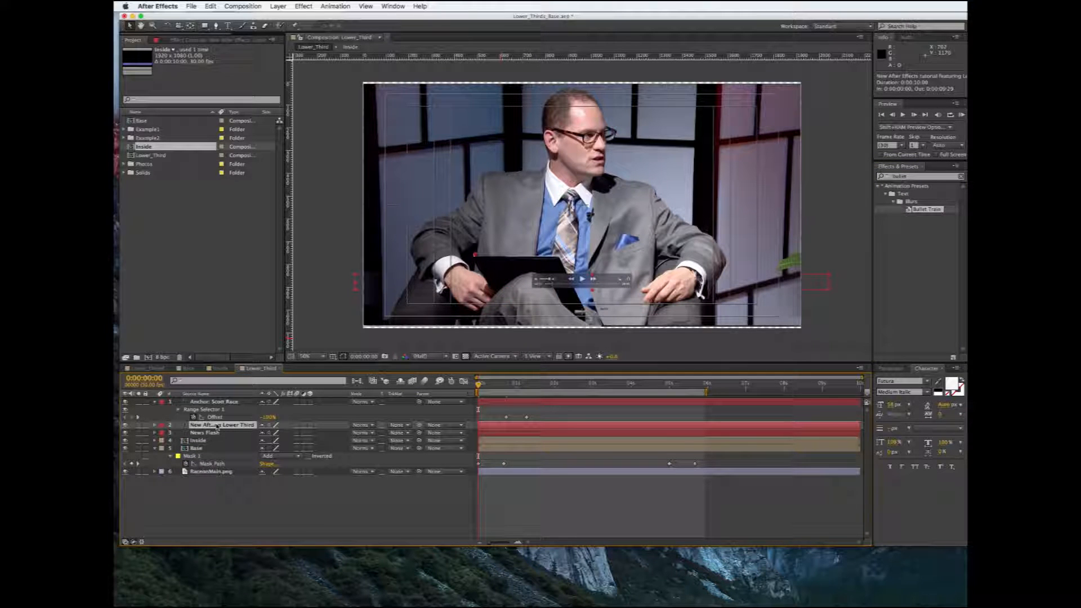
pyautogui.press('u')
pyautogui.click(217, 449)
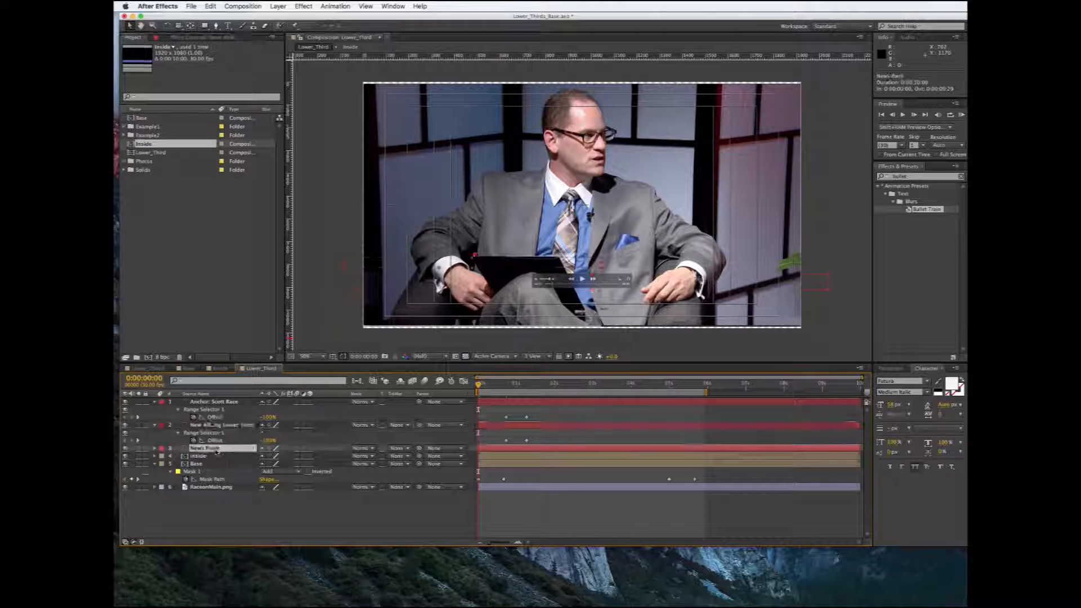
pyautogui.press('u')
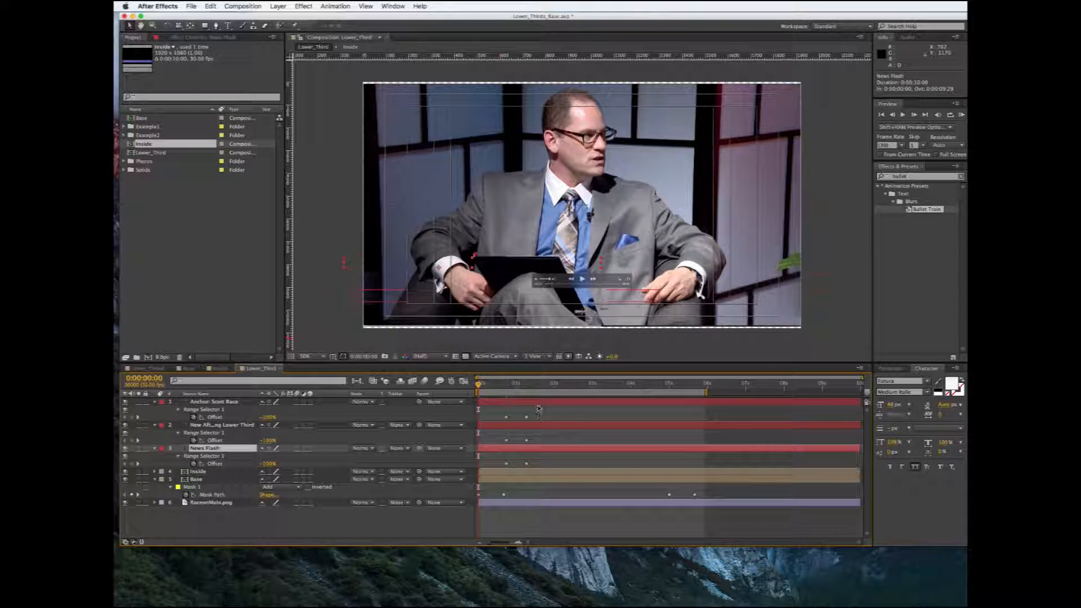
# Drag News Flash's Offset keyframes earlier so the three lines build in sequence, then scrub to check
pyautogui.moveTo(479, 385)
pyautogui.mouseDown()
pyautogui.moveTo(505, 389)
pyautogui.moveTo(494, 387)
pyautogui.mouseUp()
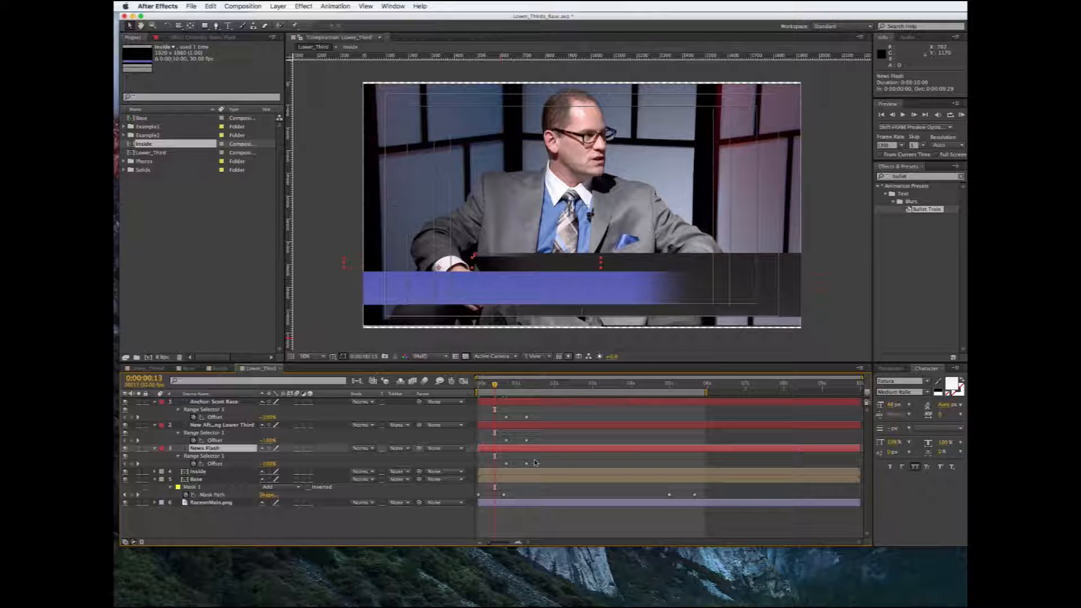
pyautogui.moveTo(535, 468); pyautogui.dragTo(499, 442)
pyautogui.click(533, 440)
pyautogui.moveTo(538, 412); pyautogui.dragTo(499, 422)
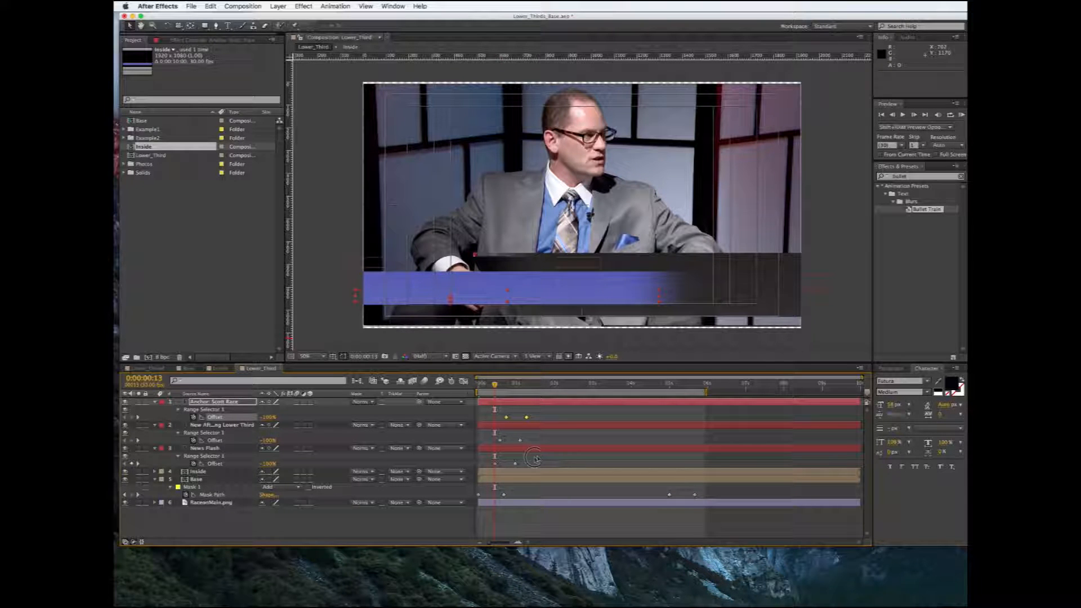
pyautogui.click(535, 459)
pyautogui.moveTo(494, 385); pyautogui.dragTo(509, 426)
pyautogui.click(534, 414)
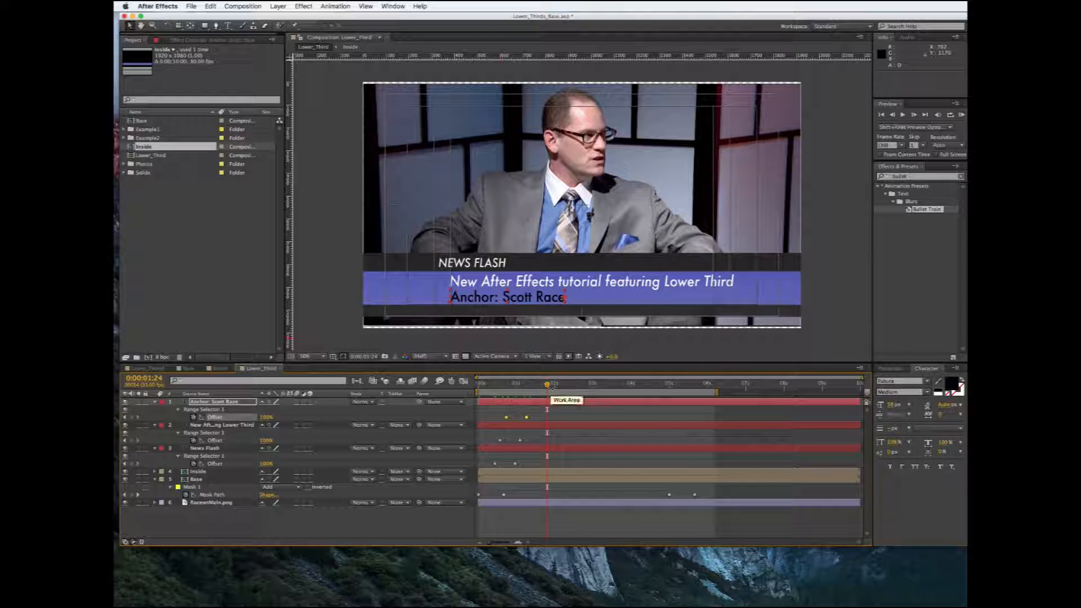
pyautogui.moveTo(547, 387); pyautogui.dragTo(671, 393)
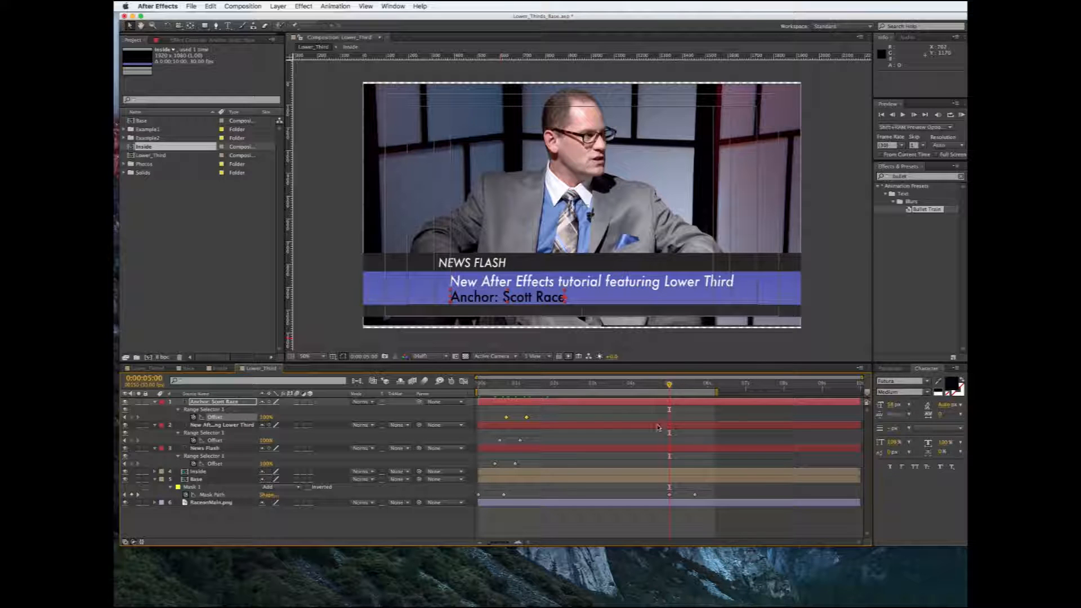
# Copy the Anchor layer's Offset keyframes and paste them at 5 seconds
pyautogui.click(211, 6)
pyautogui.click(218, 57)
pyautogui.click(211, 7)
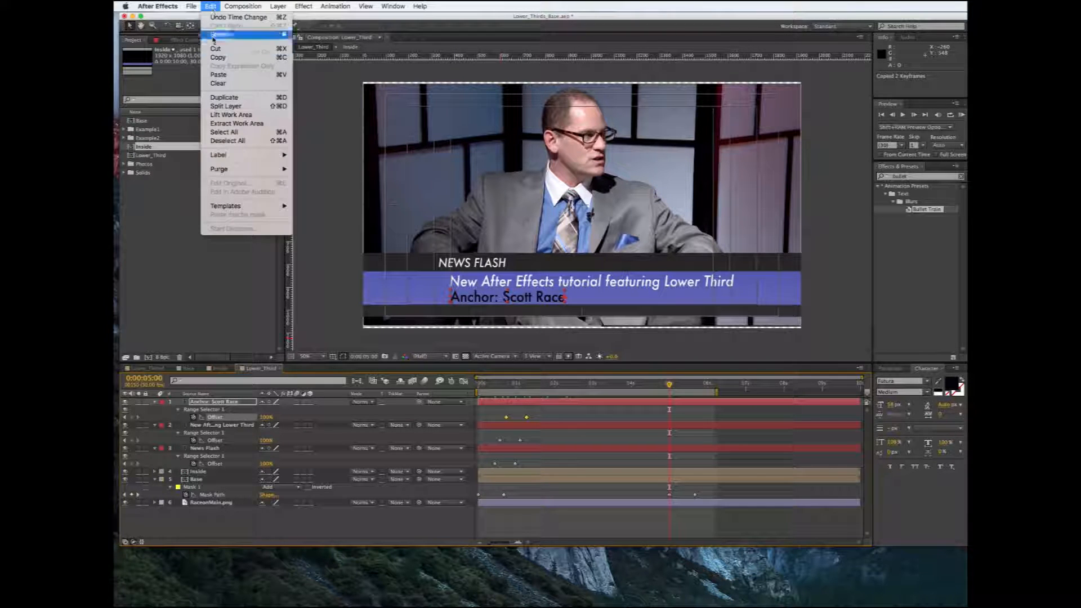
pyautogui.click(219, 80)
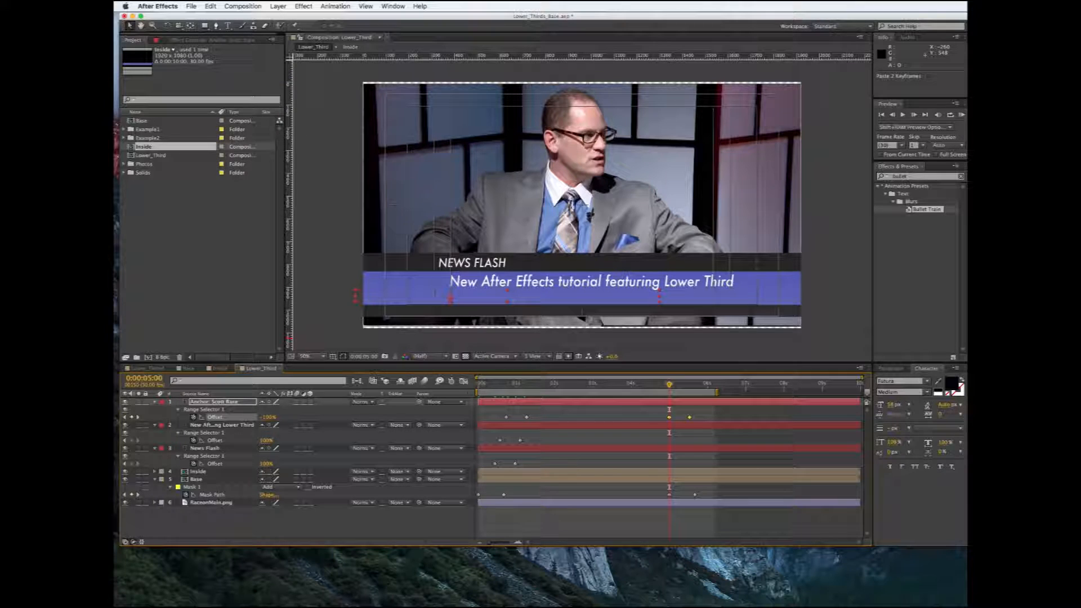
# Copy the tutorial line's Offset keyframes and paste them at 5 seconds
pyautogui.moveTo(536, 434); pyautogui.dragTo(485, 454)
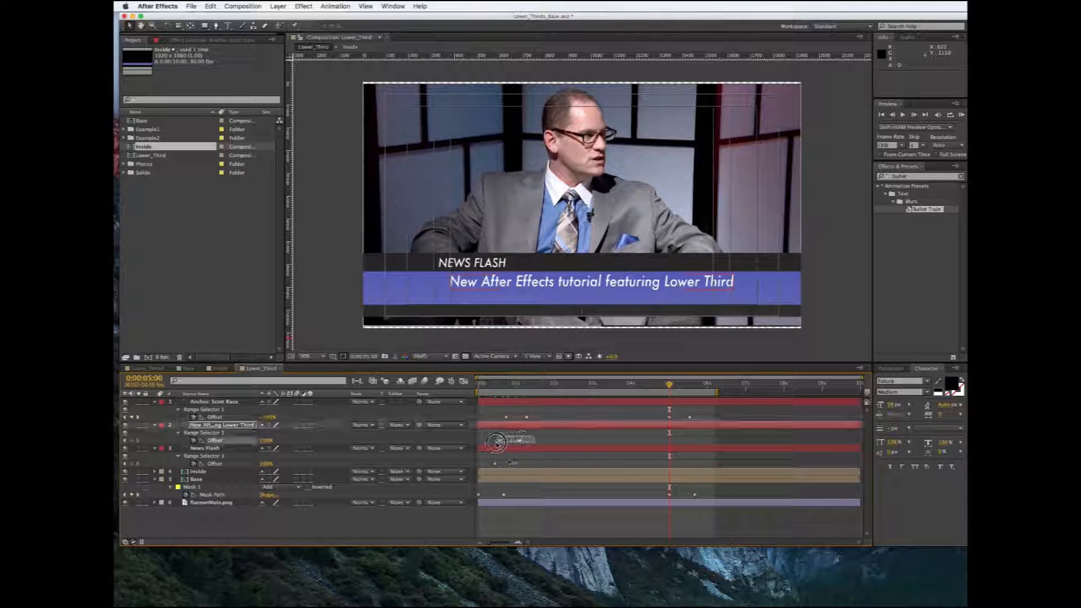
pyautogui.click(210, 6)
pyautogui.click(218, 57)
pyautogui.click(211, 6)
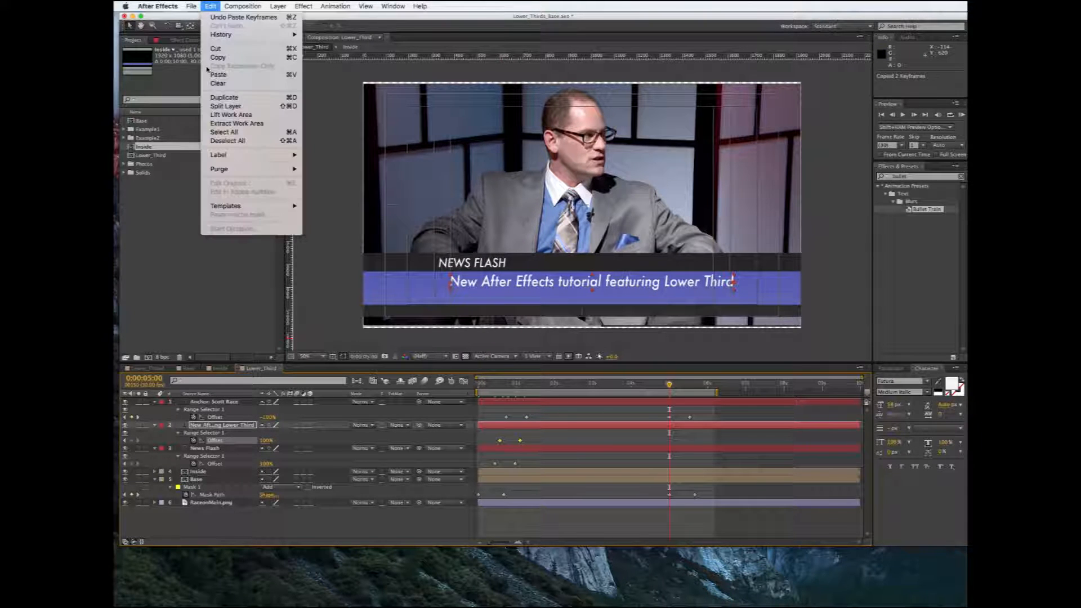
pyautogui.click(219, 75)
# Copy News Flash's Offset keyframes and paste them at 5 seconds
pyautogui.click(214, 464)
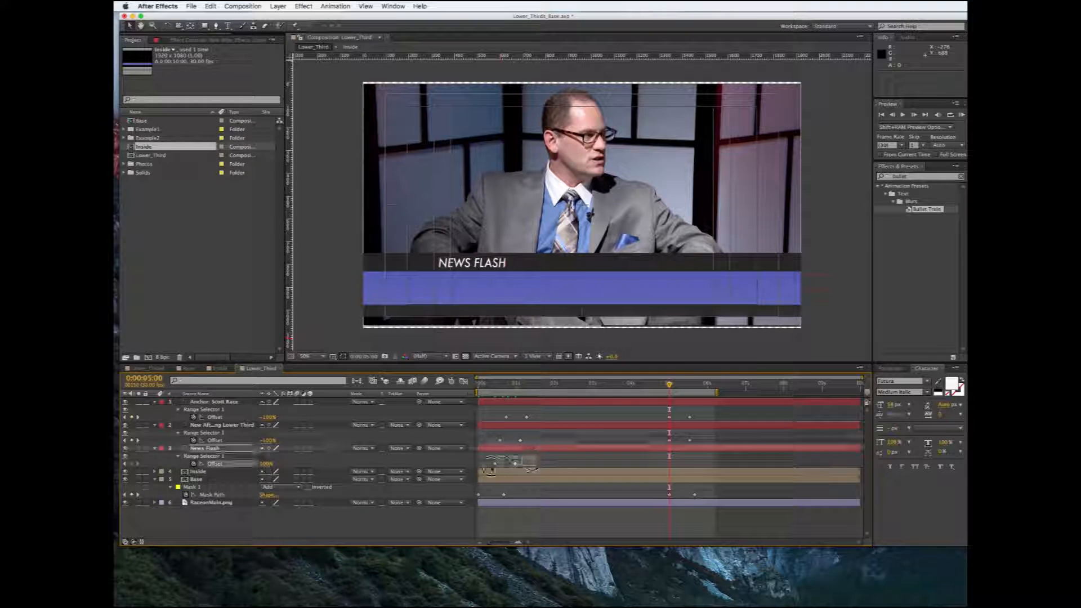
pyautogui.click(211, 6)
pyautogui.click(218, 57)
pyautogui.click(210, 6)
pyautogui.click(218, 75)
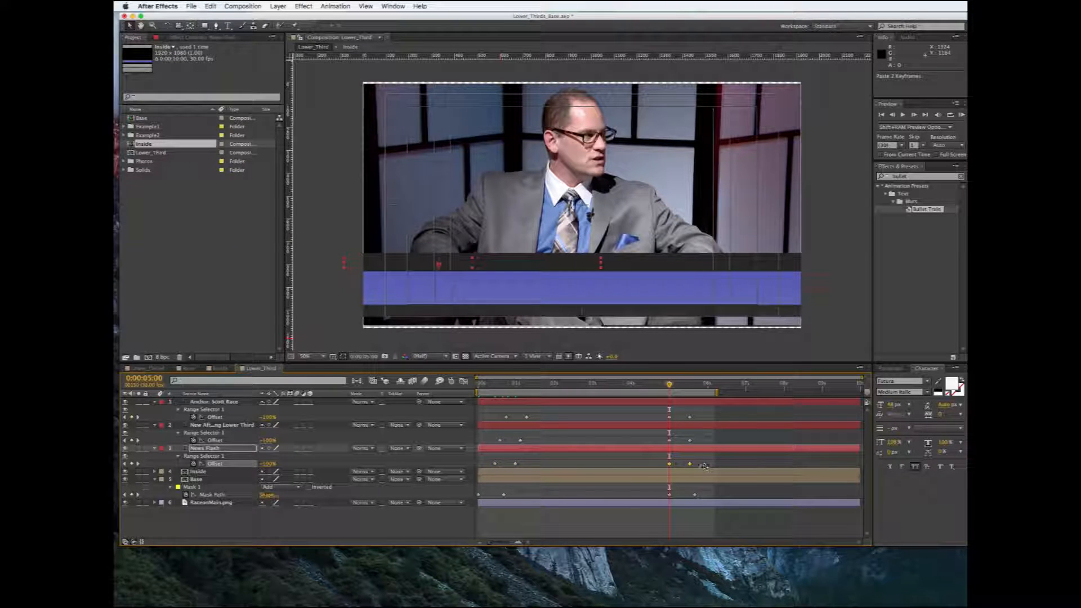
# Drag the Anchor and News Flash exit Offset keyframes earlier, staggering the exits between 4 and 5 seconds
pyautogui.moveTo(669, 385); pyautogui.dragTo(650, 385)
pyautogui.moveTo(699, 412); pyautogui.dragTo(652, 417)
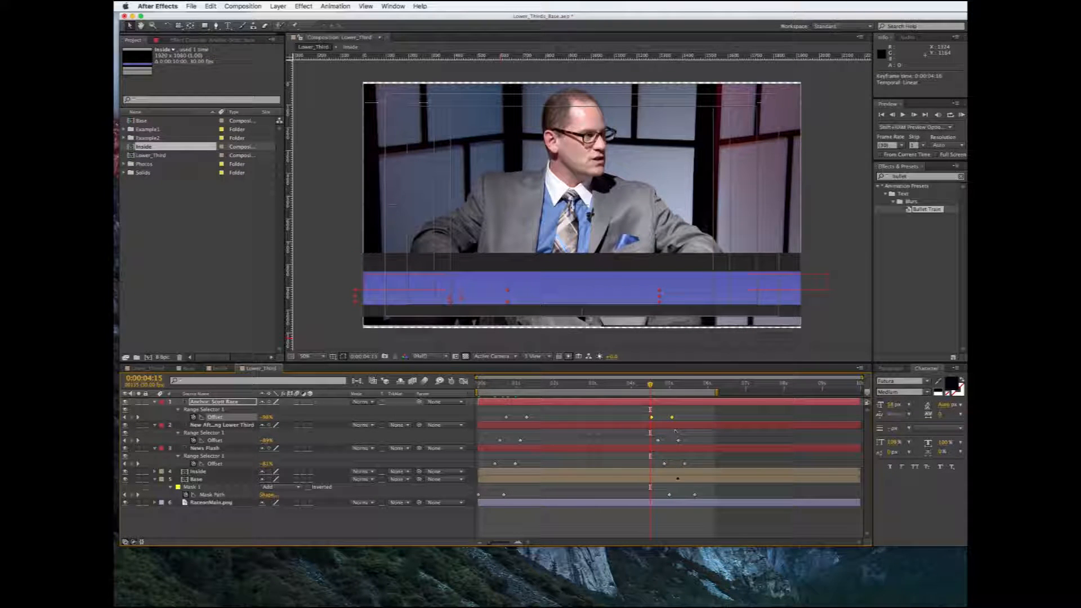
pyautogui.moveTo(659, 459); pyautogui.dragTo(645, 440)
pyautogui.moveTo(691, 411); pyautogui.dragTo(671, 388)
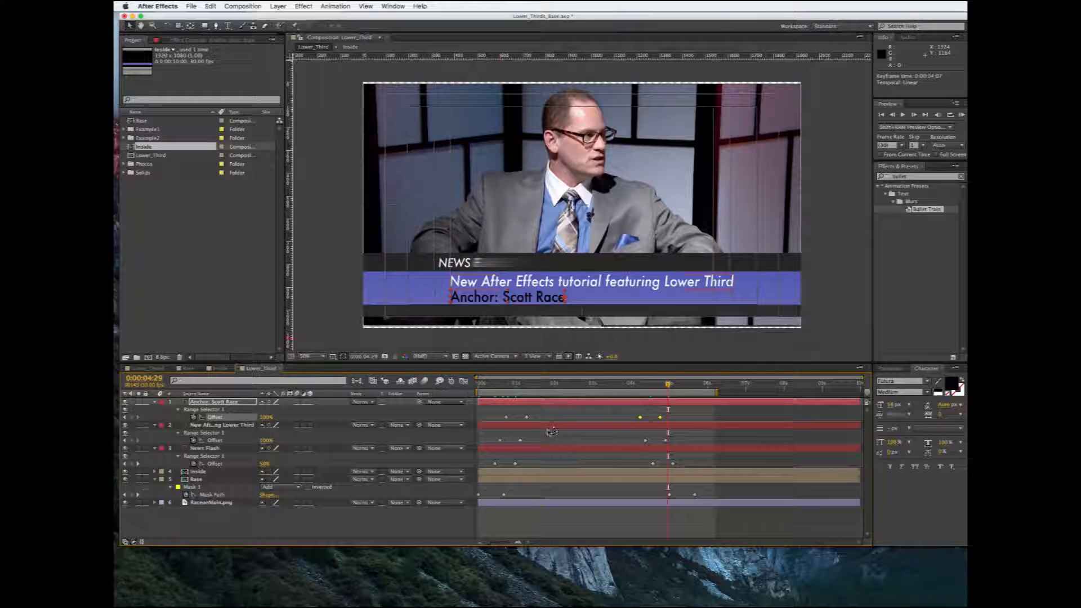
pyautogui.click(208, 473)
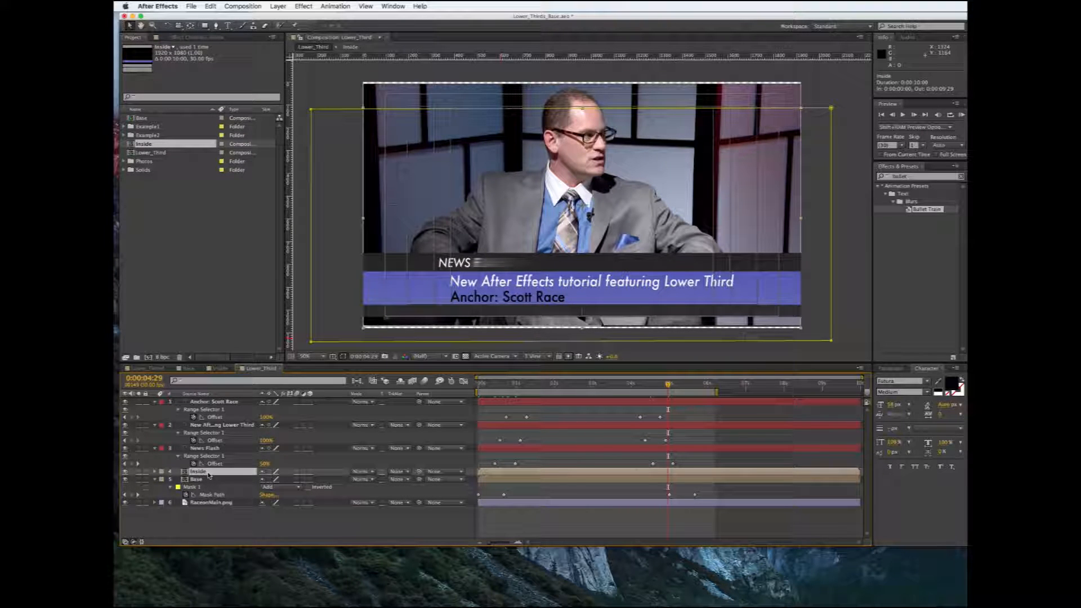
# Show the Inside layer's Mask Path keyframes, undo the accidental layer shift, and select all text and mask keyframes
pyautogui.press('m')
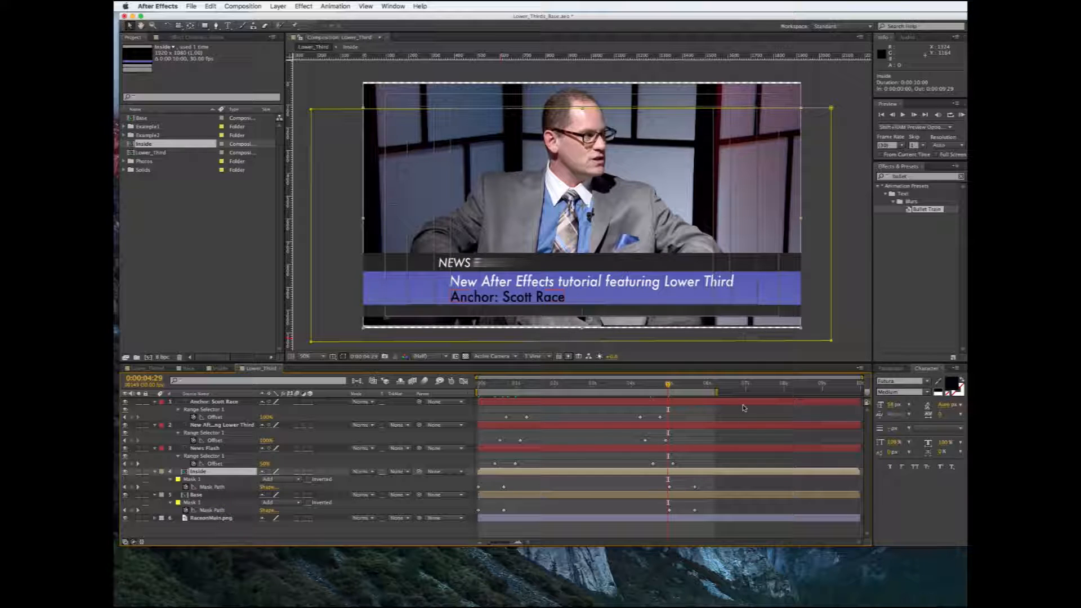
pyautogui.moveTo(744, 402); pyautogui.dragTo(635, 546)
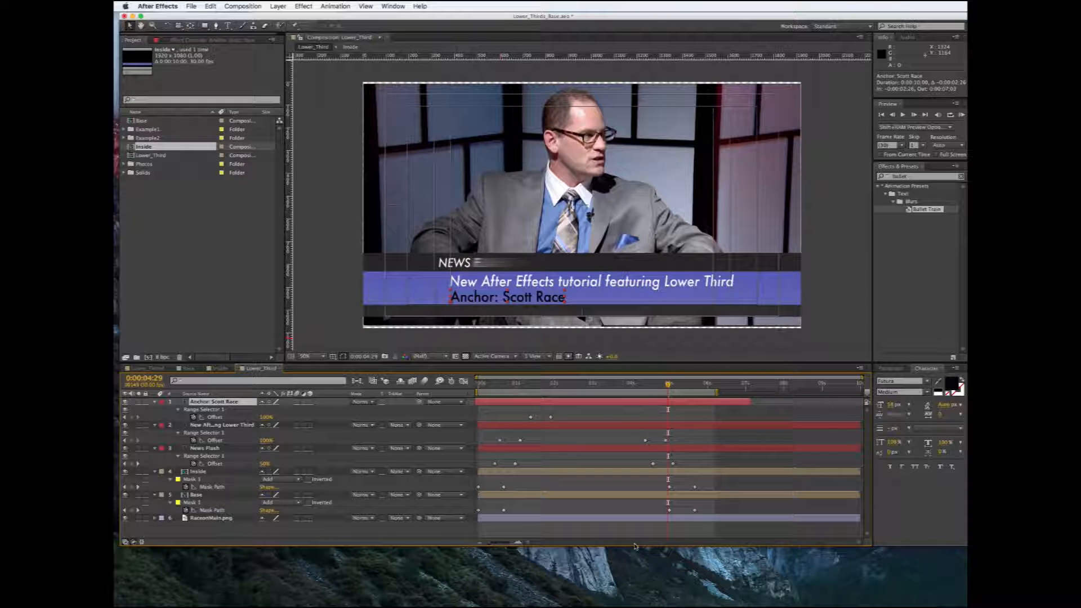
pyautogui.press('super+z')
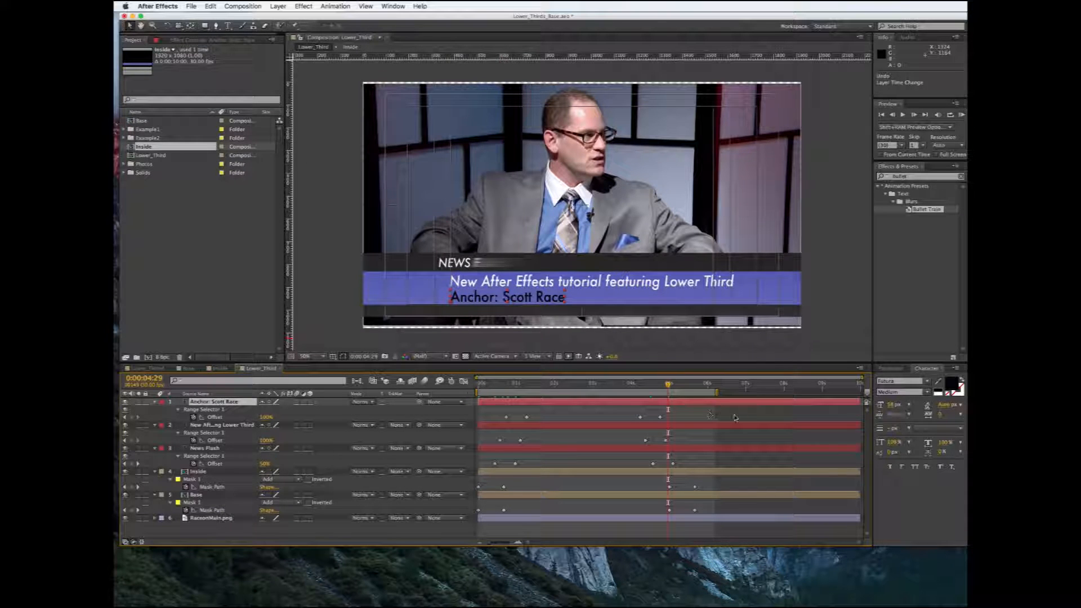
pyautogui.moveTo(736, 417); pyautogui.dragTo(473, 522)
# Apply Easy Ease to the selected mask and text keyframes, then scrub back to 4:04 to check the exit
pyautogui.rightClick(645, 442)
pyautogui.moveTo(735, 537)
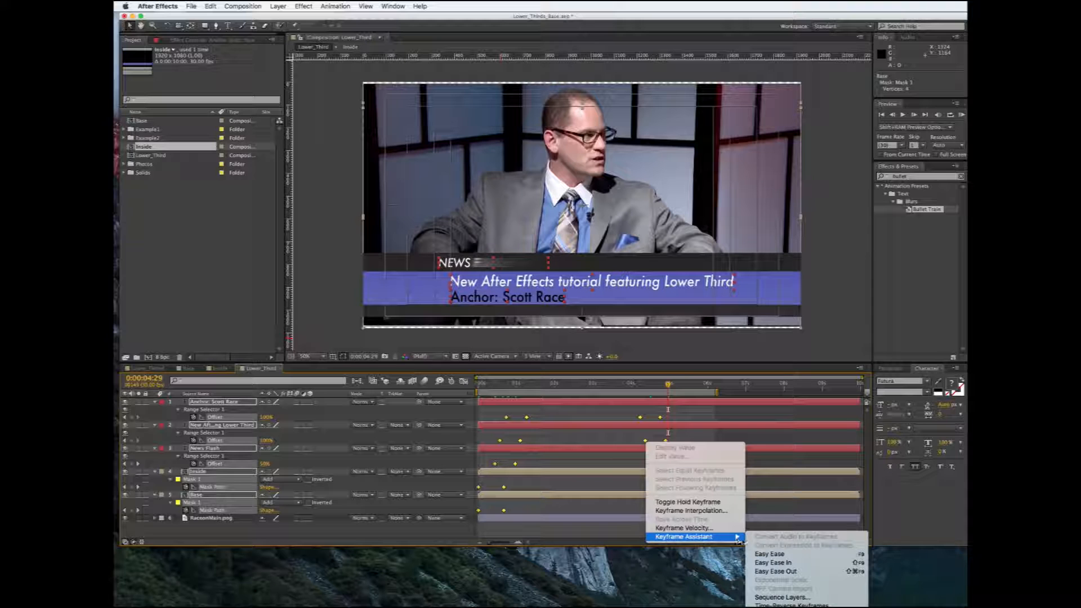
pyautogui.click(767, 554)
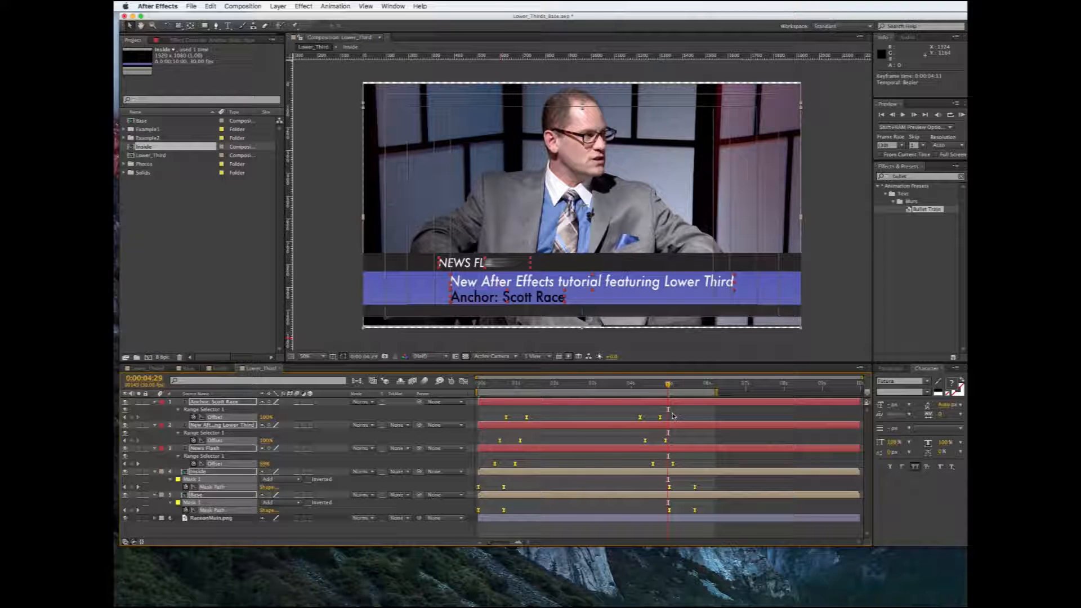
pyautogui.moveTo(668, 385)
pyautogui.mouseDown()
pyautogui.moveTo(629, 389)
pyautogui.moveTo(654, 395)
pyautogui.mouseUp()
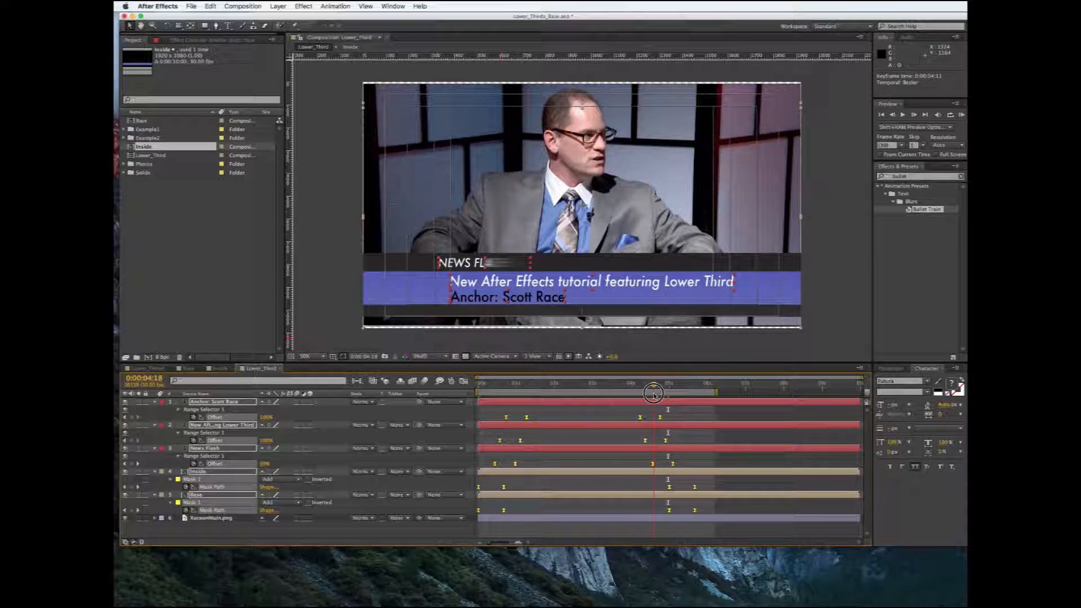
pyautogui.moveTo(654, 394); pyautogui.dragTo(636, 392)
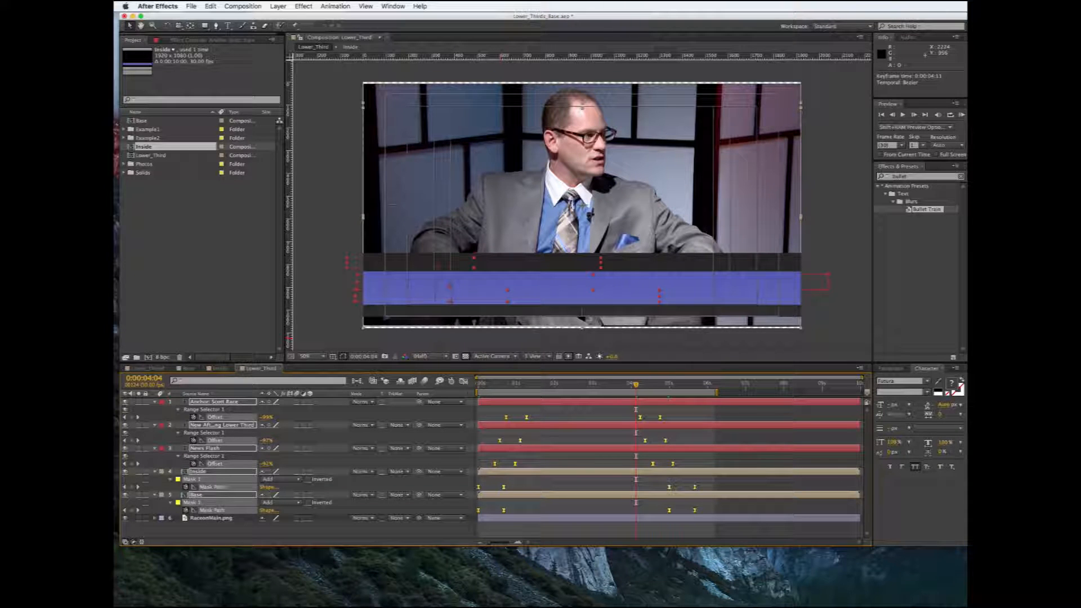
# Preview the lower third, then time-reverse the Anchor line's exit keyframes
pyautogui.click(963, 114)
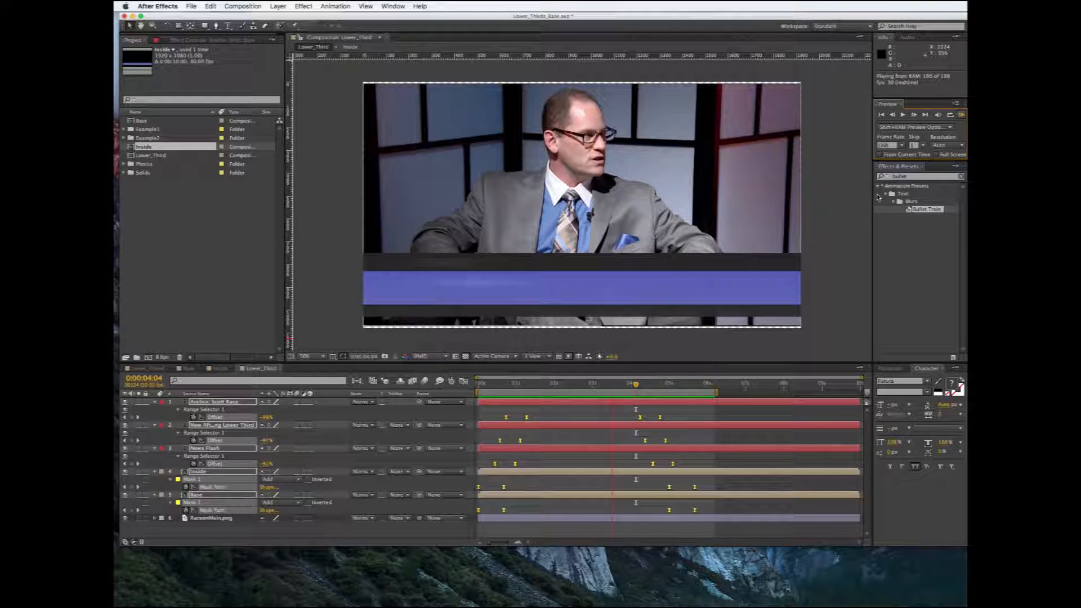
pyautogui.press('space')
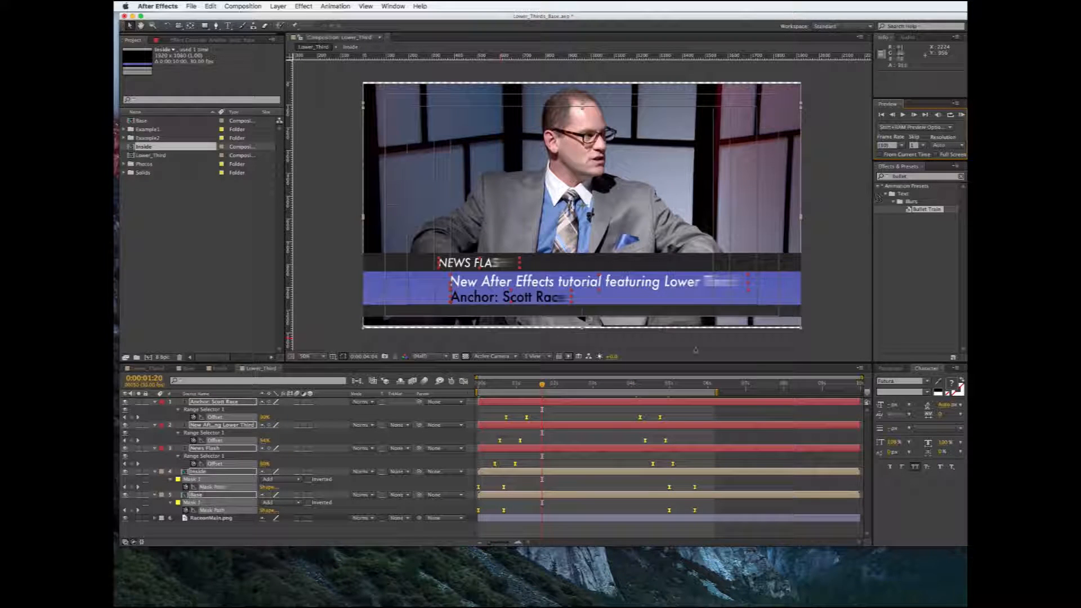
pyautogui.click(624, 384)
pyautogui.rightClick(640, 417)
pyautogui.moveTo(687, 513)
pyautogui.click(776, 584)
# Time-reverse the second line's and News Flash's exit keyframes, then preview again from the start
pyautogui.moveTo(679, 435); pyautogui.dragTo(647, 468)
pyautogui.rightClick(646, 441)
pyautogui.moveTo(690, 537)
pyautogui.click(772, 599)
pyautogui.rightClick(673, 464)
pyautogui.moveTo(711, 560)
pyautogui.click(800, 602)
pyautogui.click(962, 115)
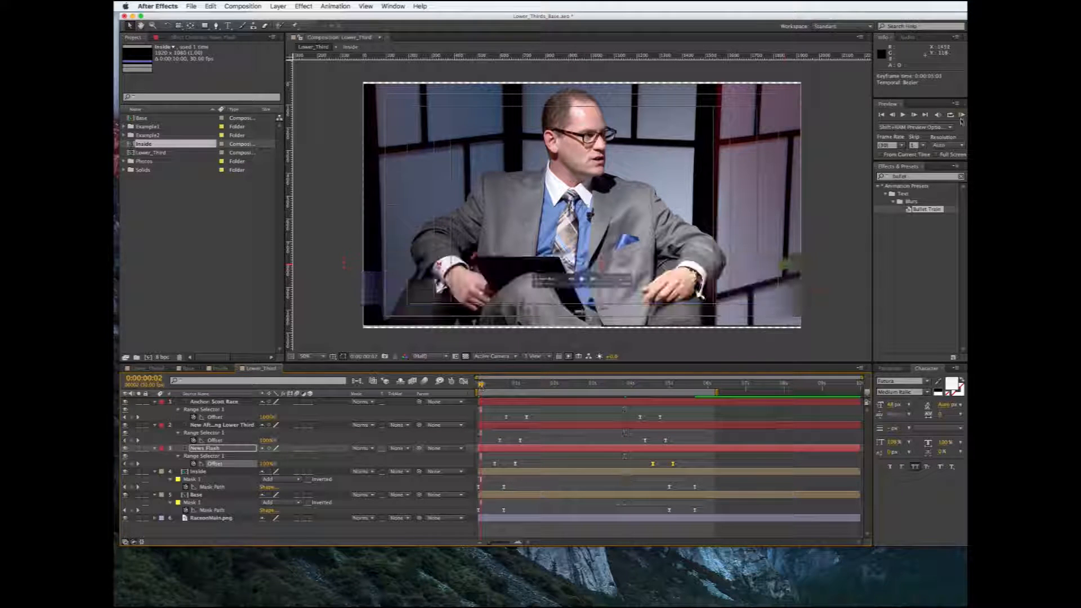